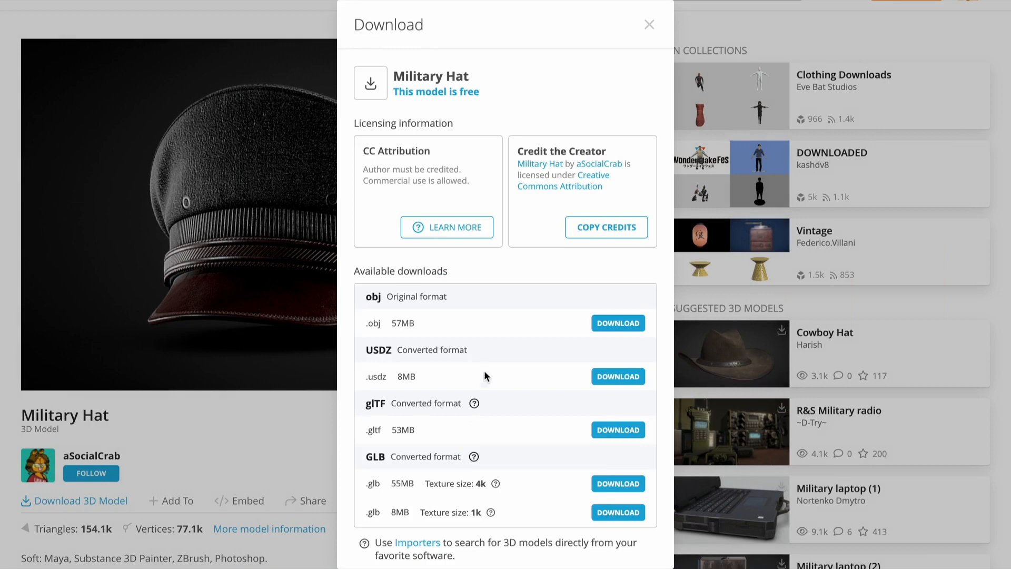
Step: Download the Military Hat model in GLB format with the 1k texture size
scroll(509, 371, down, 1)
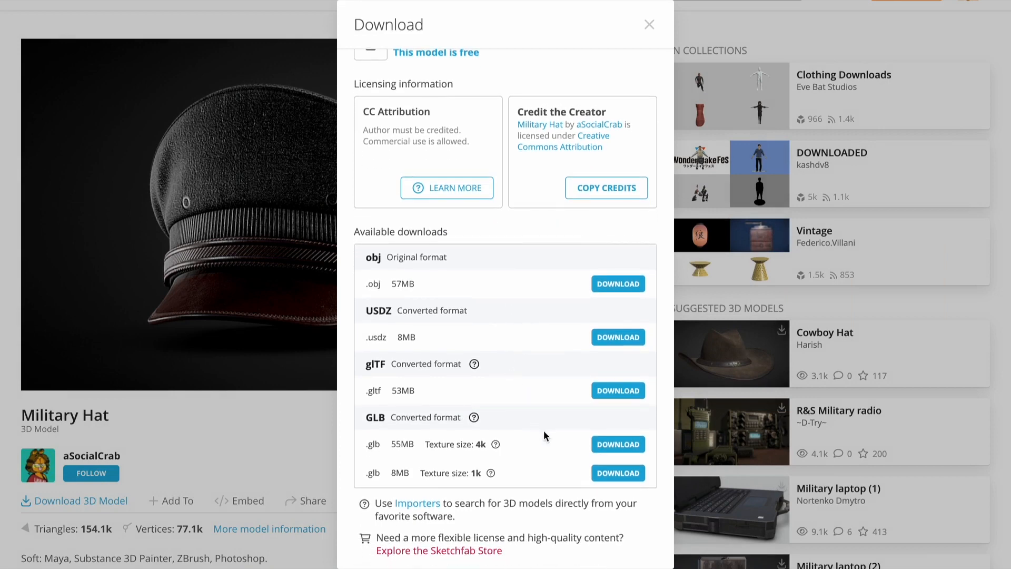
click(618, 473)
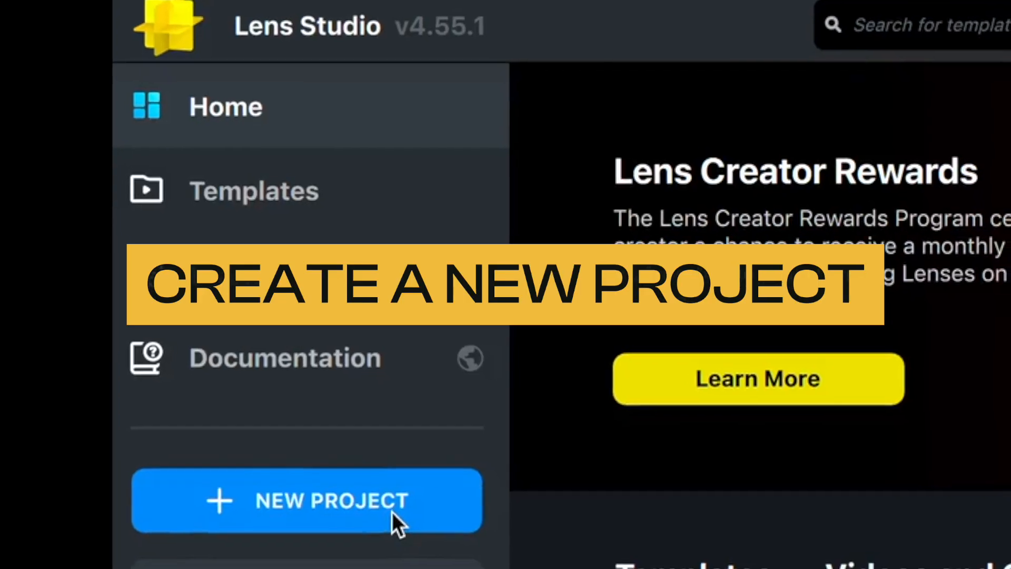
Step: Create a new project in Lens Studio and add a Face Mesh to the scene
click(392, 512)
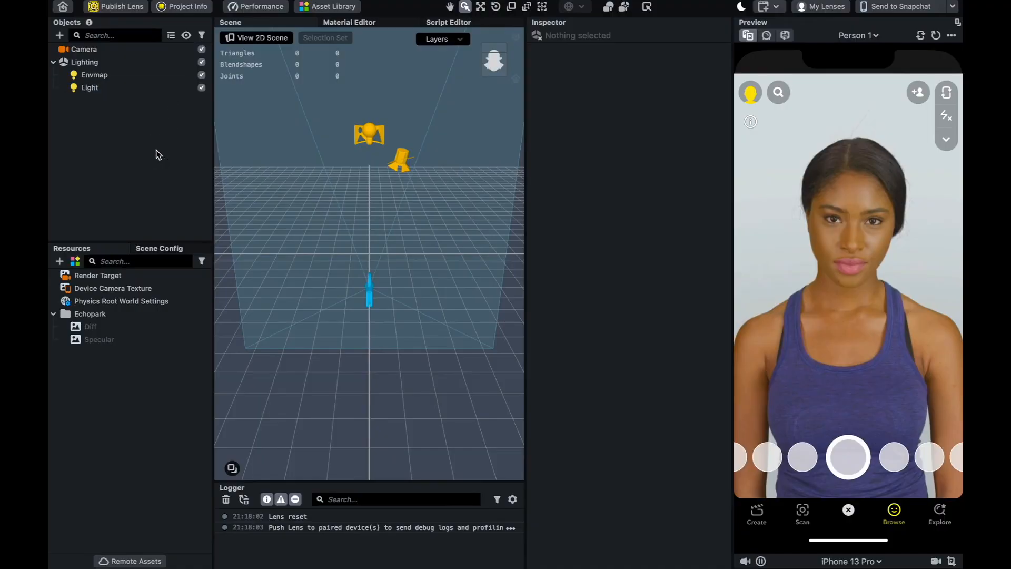
click(59, 35)
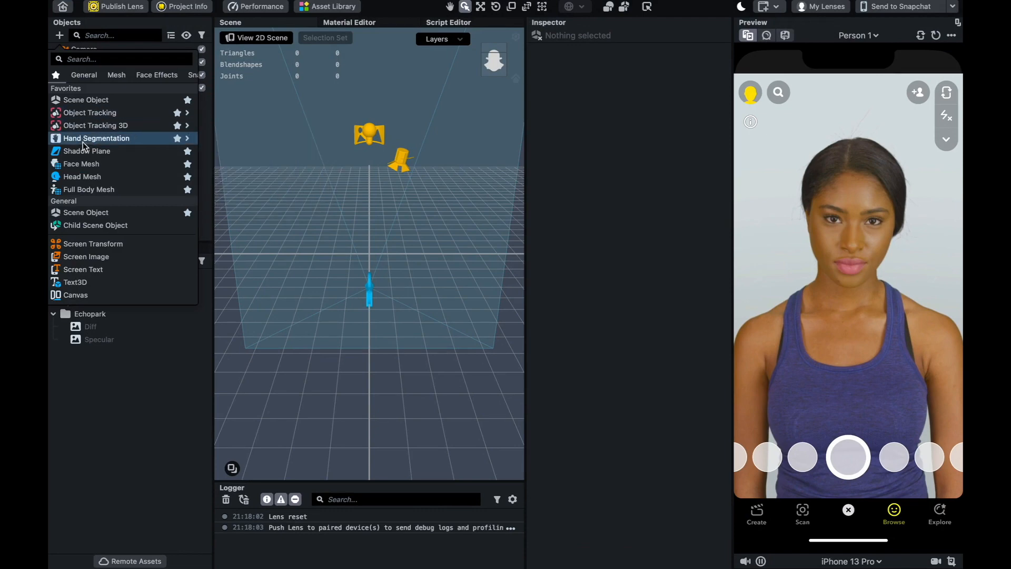
click(84, 165)
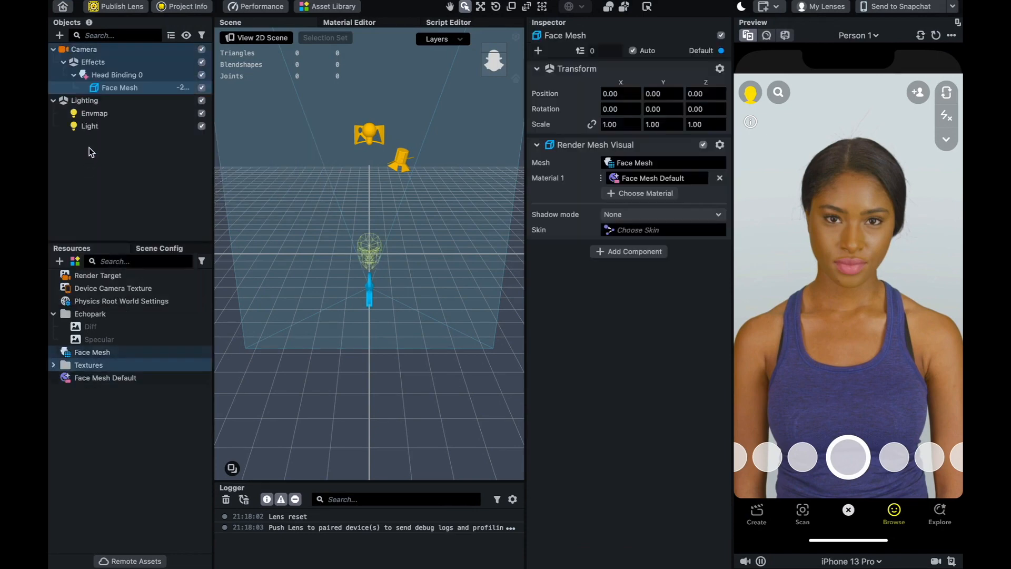
Step: Rename the face mesh's parent Head Binding 0 as Hat and collapse it
click(109, 76)
click(110, 77)
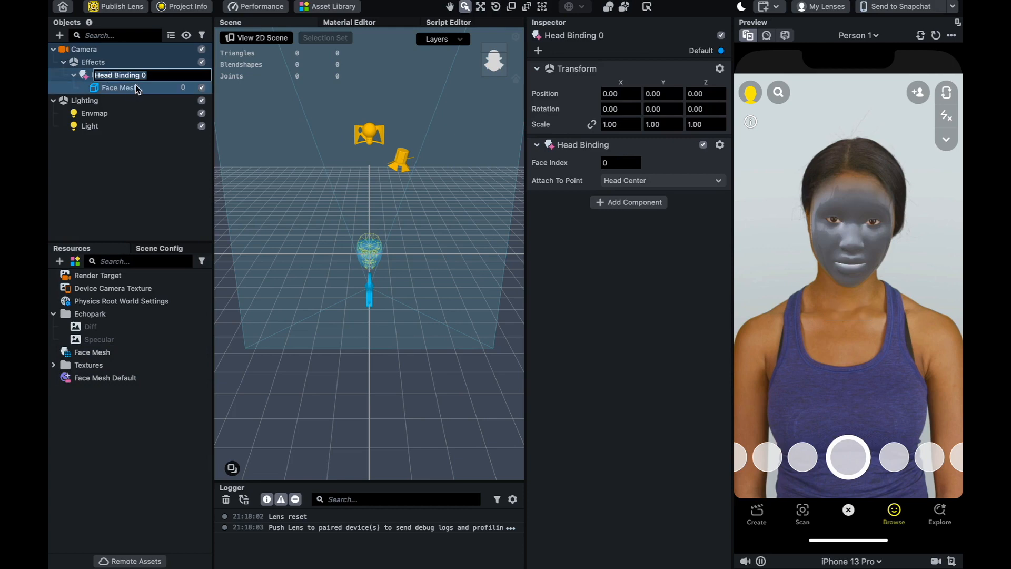
text(Hat)
key(Return)
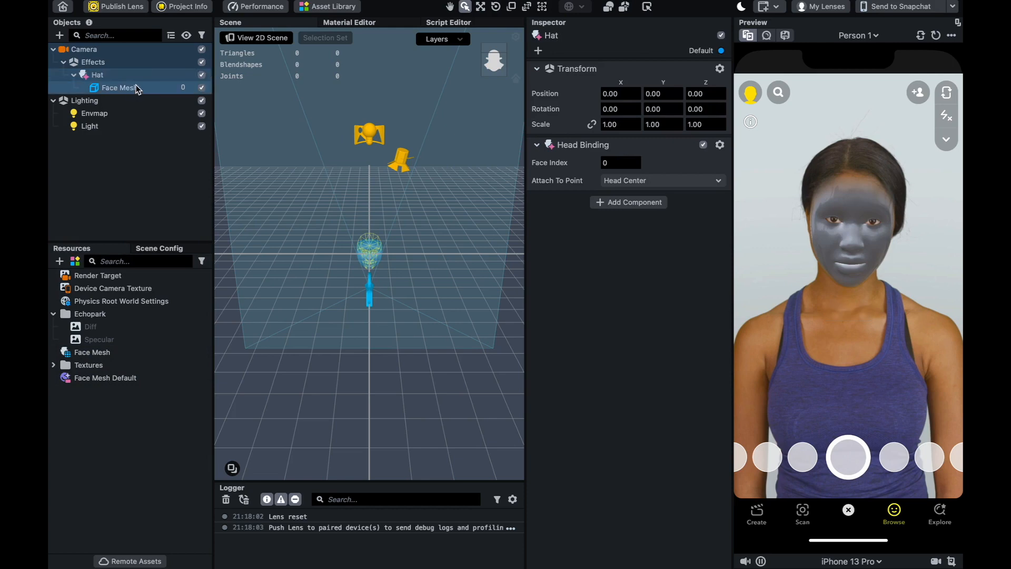
click(74, 77)
Step: Add a second Face Mesh to the scene and rename its head binding as Beards
click(60, 36)
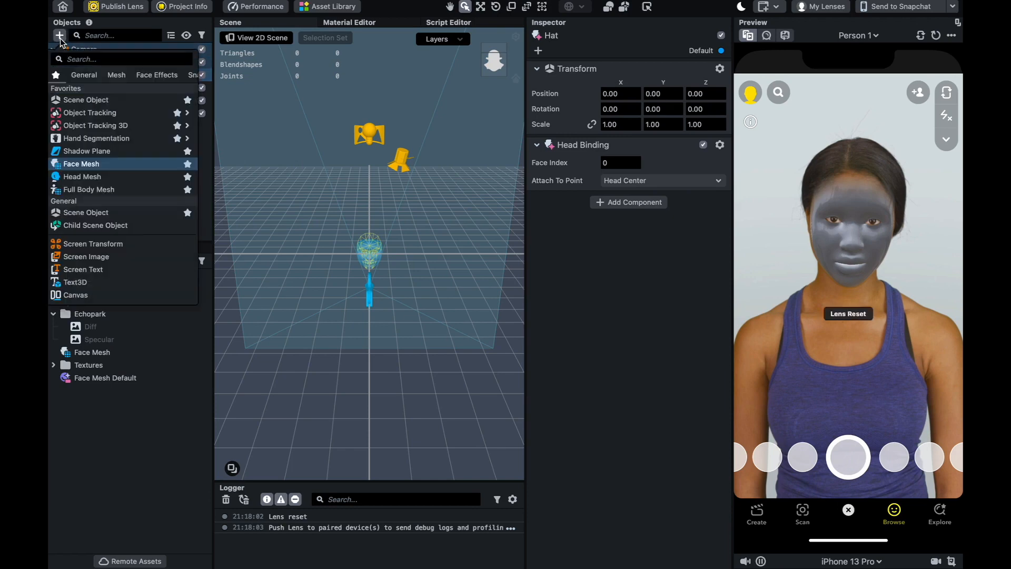
click(100, 166)
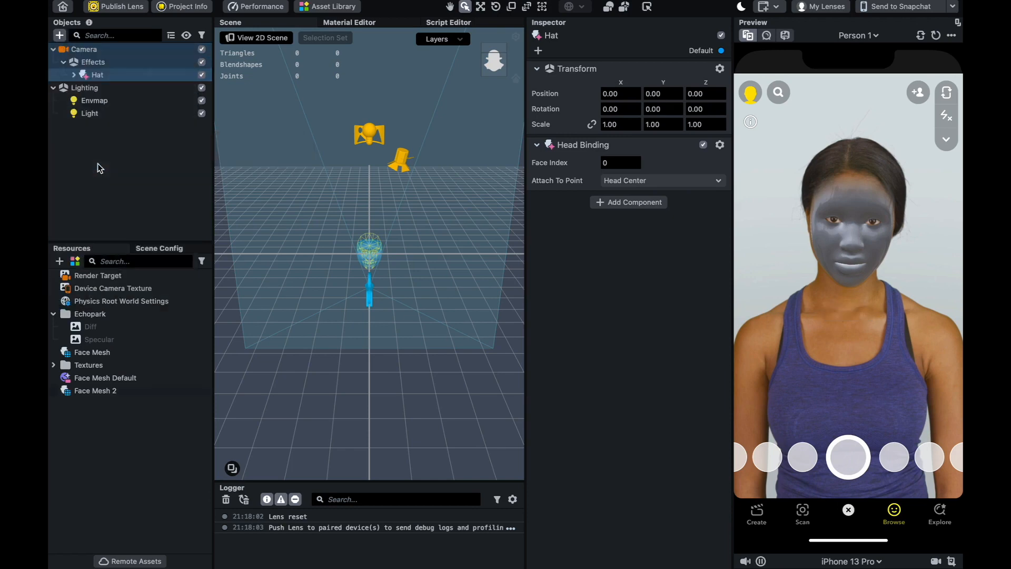
click(136, 88)
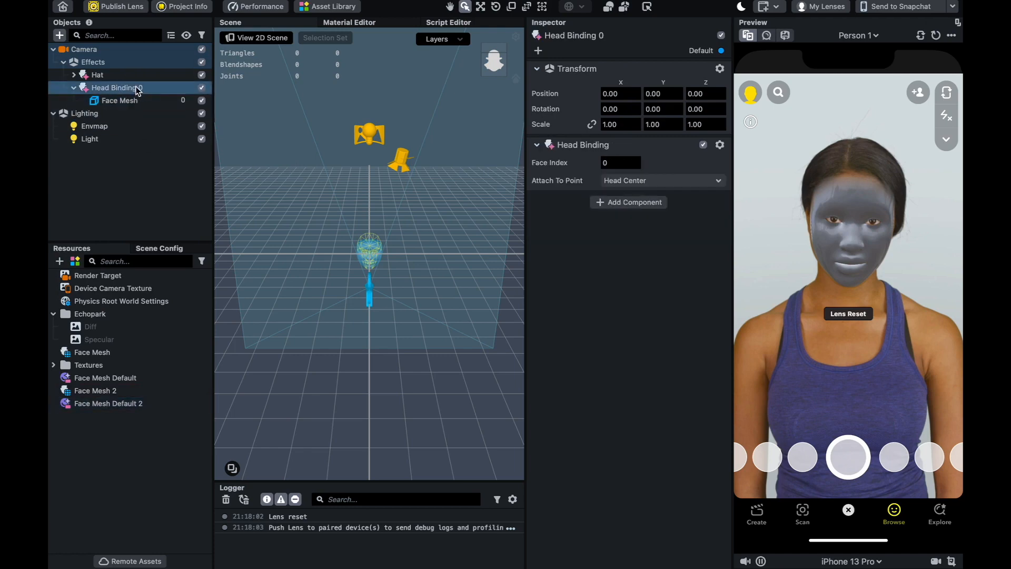
click(136, 88)
text(Beard)
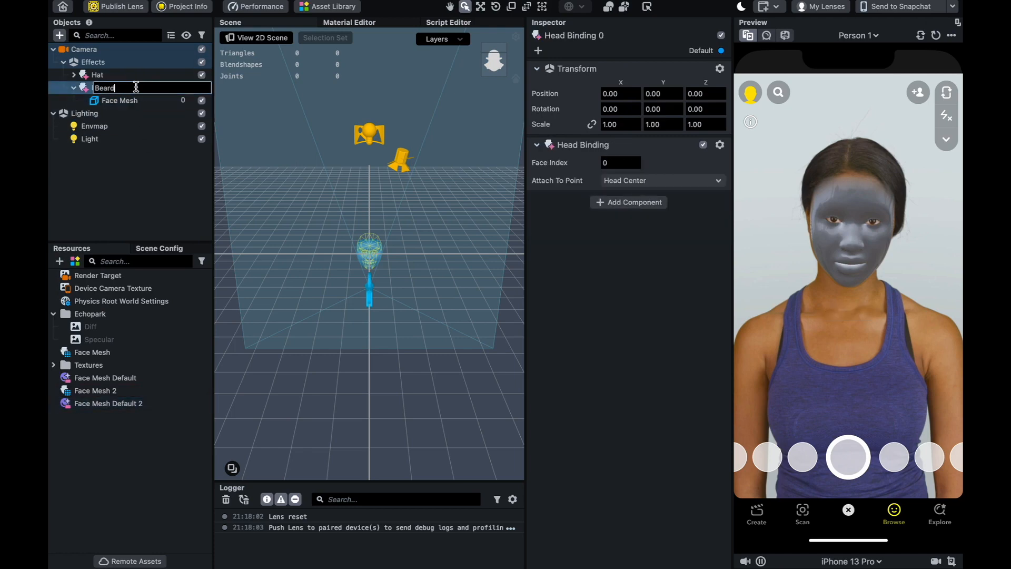
text(s)
key(Return)
Step: Duplicate the face mesh inside the Beards binding and rename the original mesh as Beard
click(129, 102)
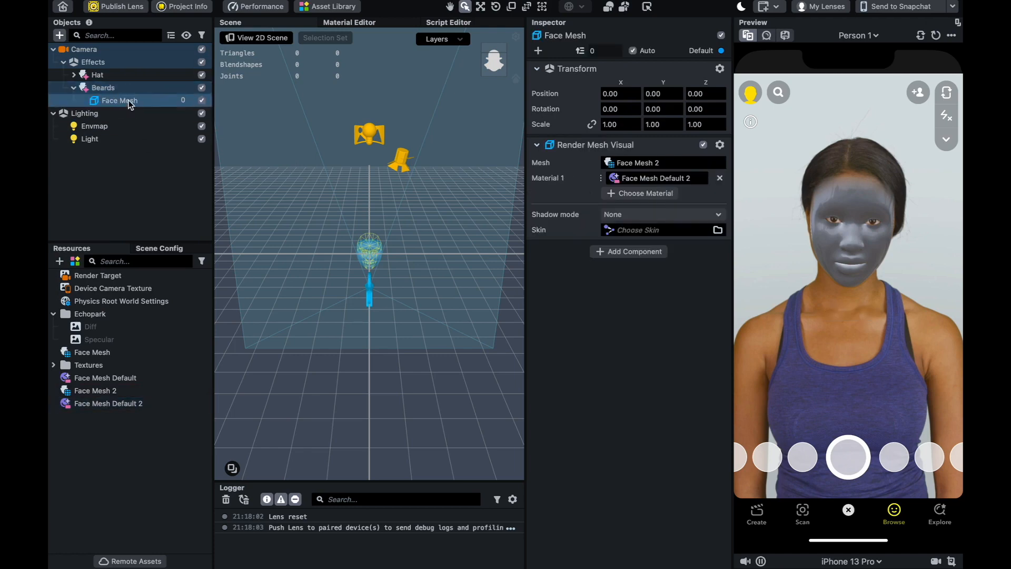
right_click(130, 104)
click(180, 153)
click(129, 101)
click(131, 101)
text(Beard)
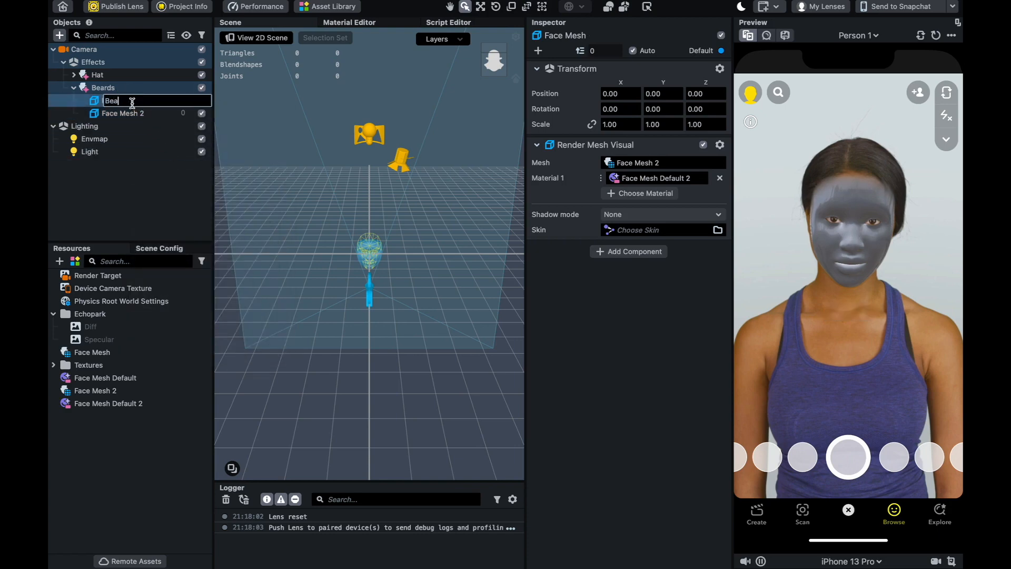
key(Return)
Step: Rename the duplicated face mesh as Must and collapse the Beards binding
click(124, 114)
click(123, 114)
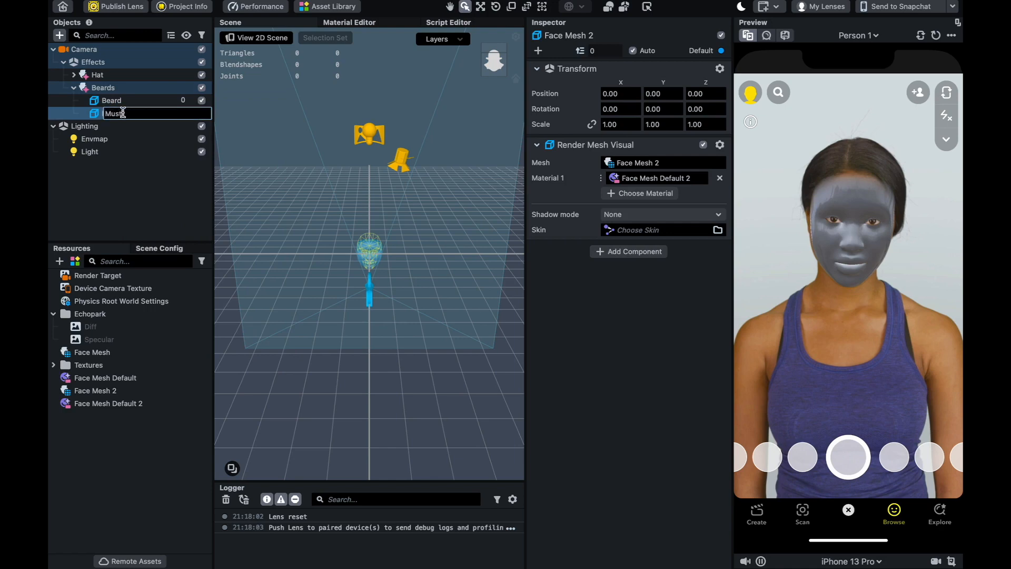
key(Return)
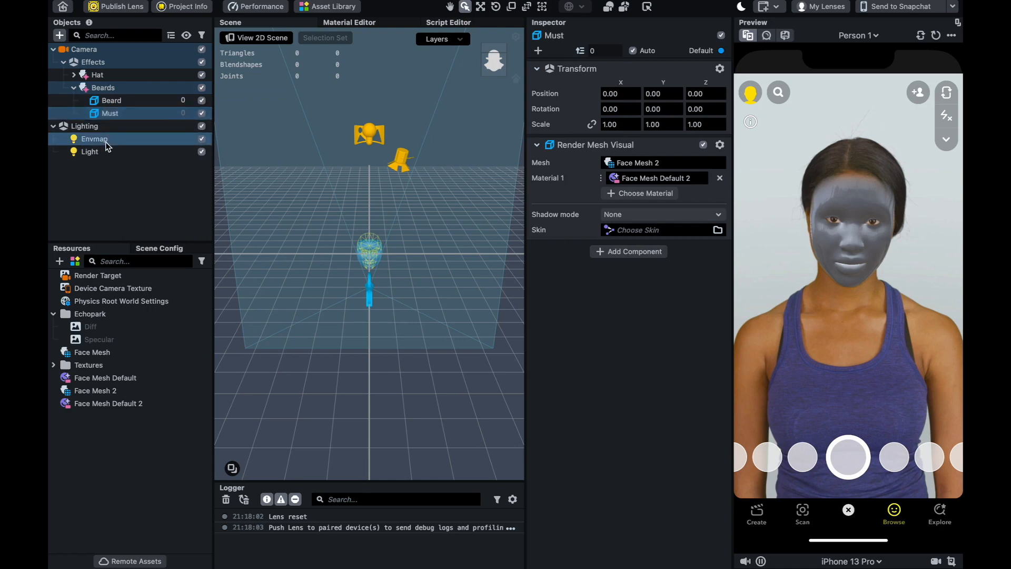
click(74, 88)
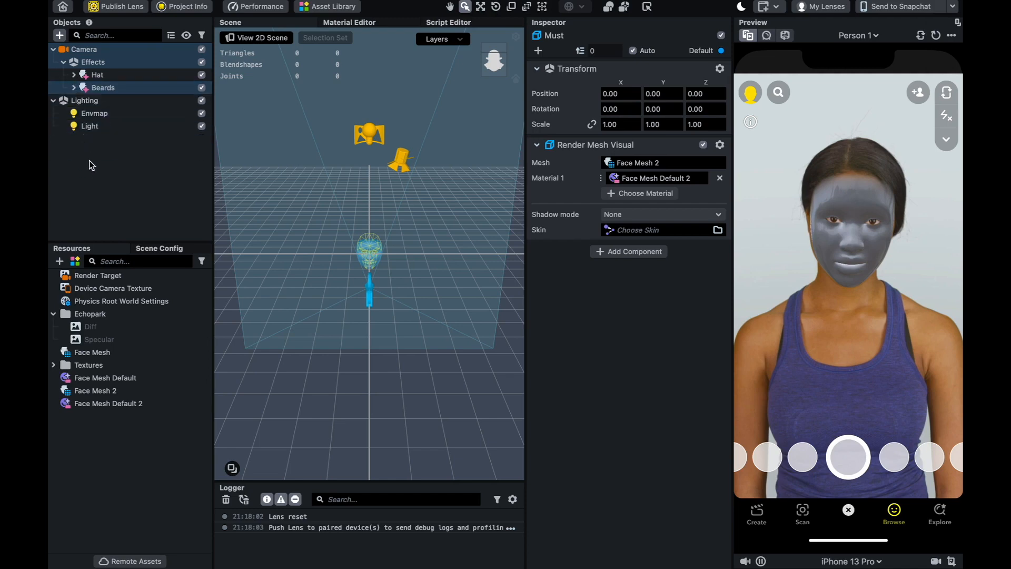
Step: Import the downloaded military_hat.glb file into the project resources with the offered glTF import options
key(ctrl+Left)
click(147, 132)
drag(150, 135, 145, 453)
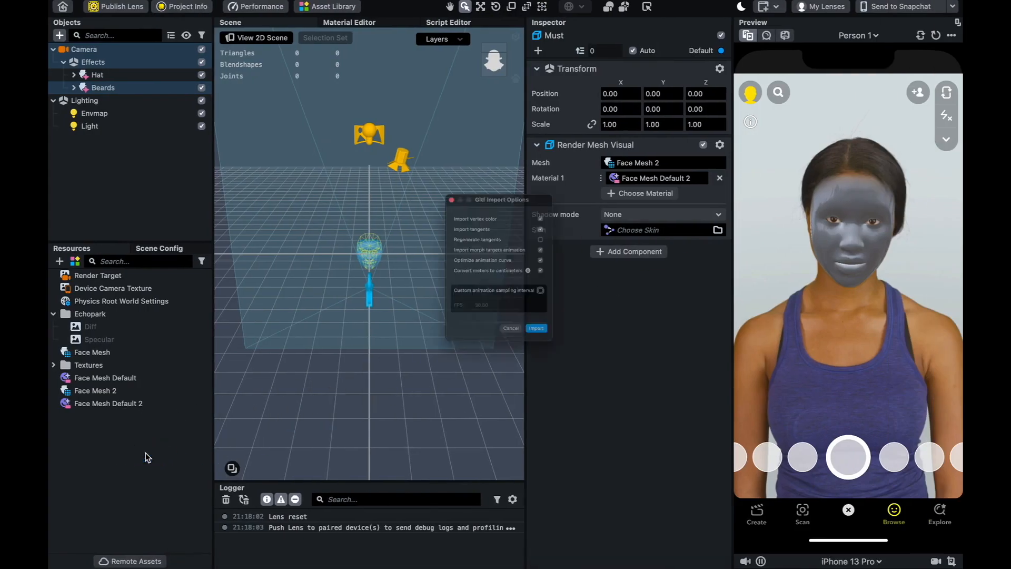
click(547, 361)
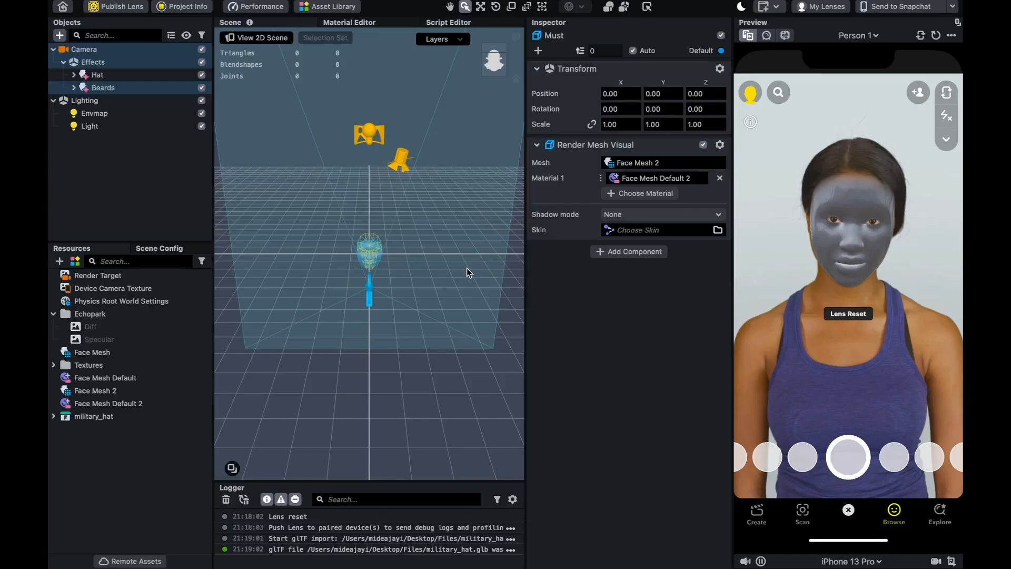
click(142, 186)
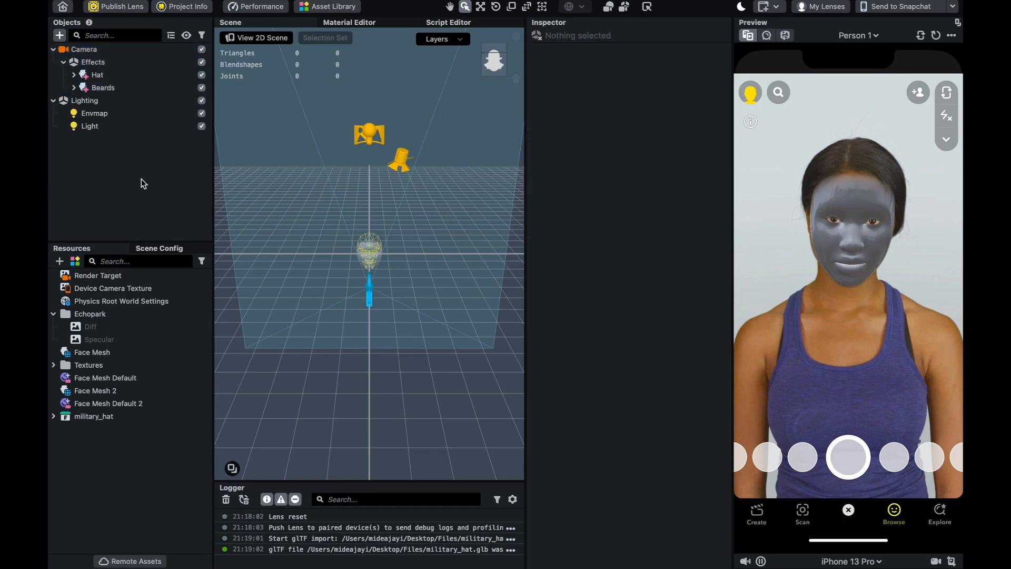
Step: Add a box mesh object at the root of the scene and rename it as Hat
right_click(141, 187)
key(Escape)
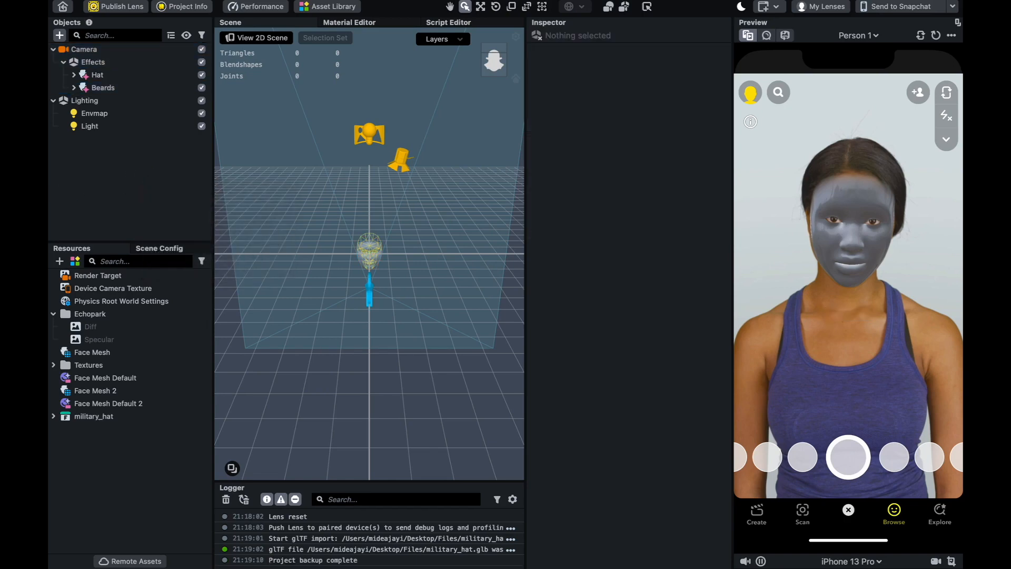
click(61, 37)
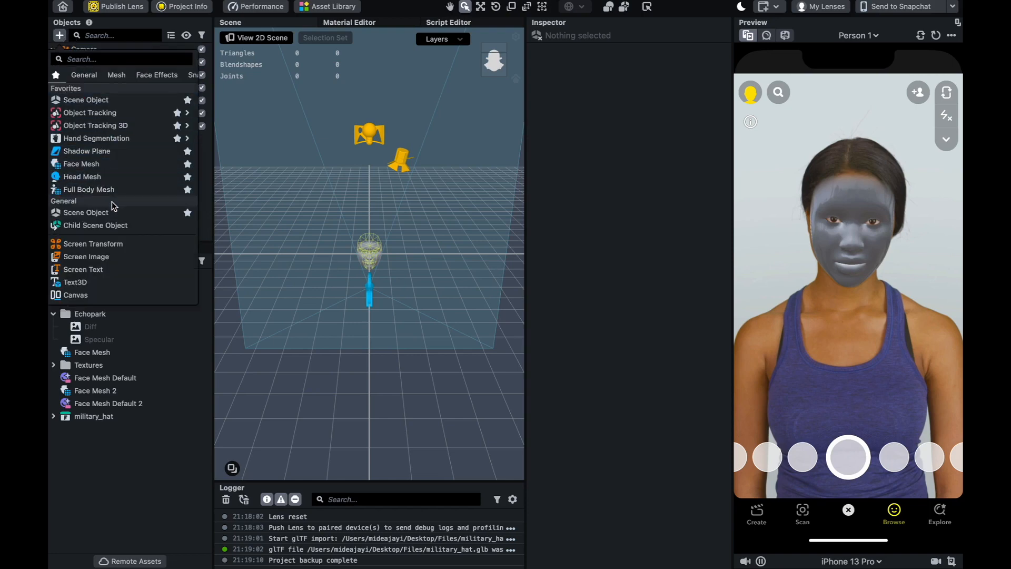
scroll(113, 216, down, 10)
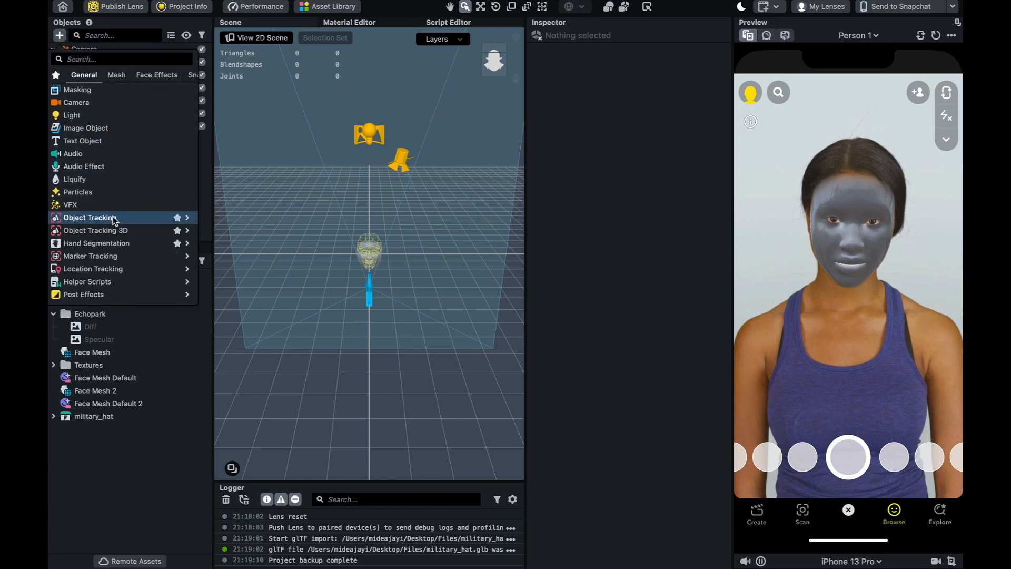
scroll(112, 216, down, 3)
scroll(109, 184, up, 5)
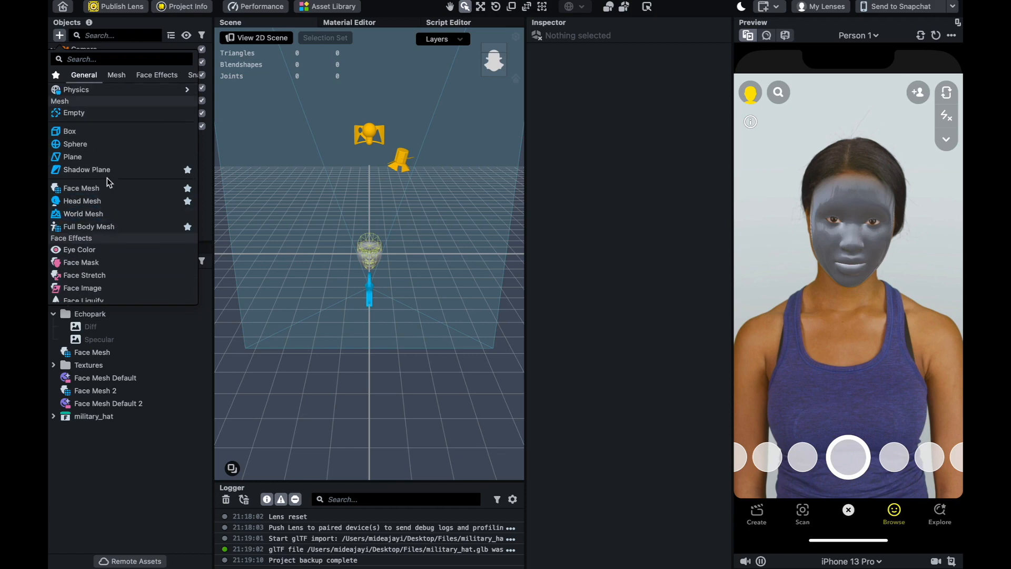
click(98, 145)
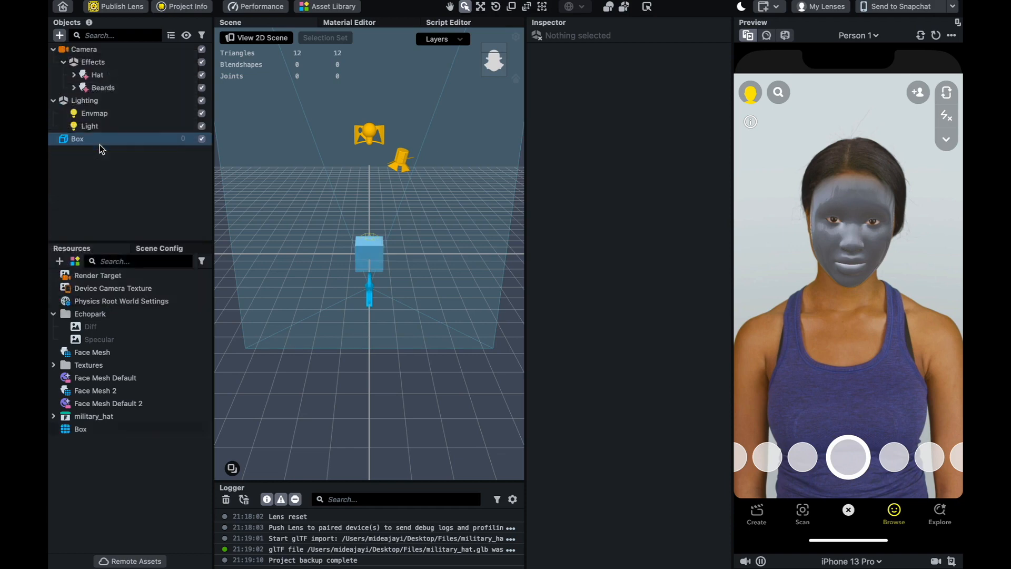
double_click(81, 143)
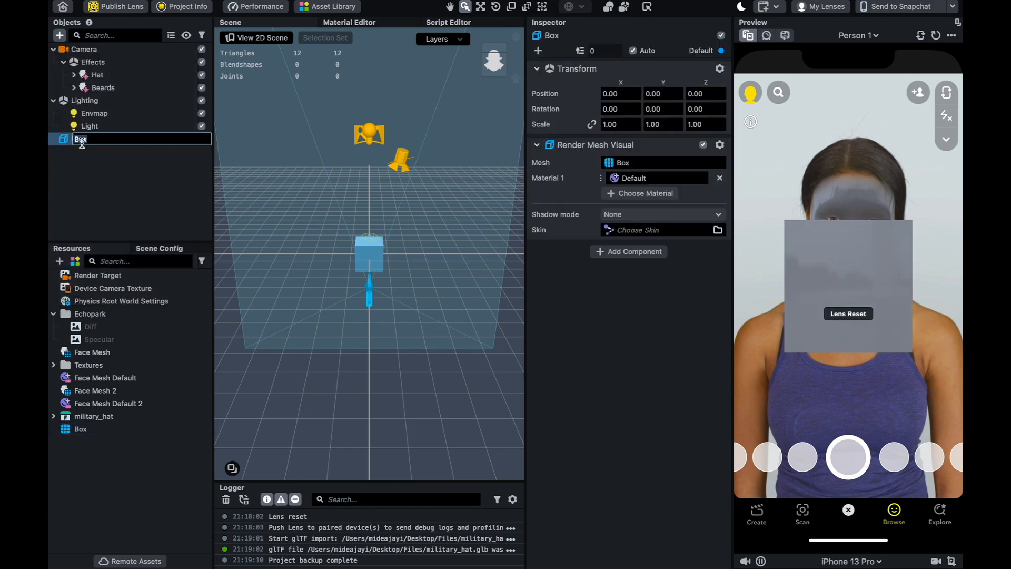
text(Hat)
key(Return)
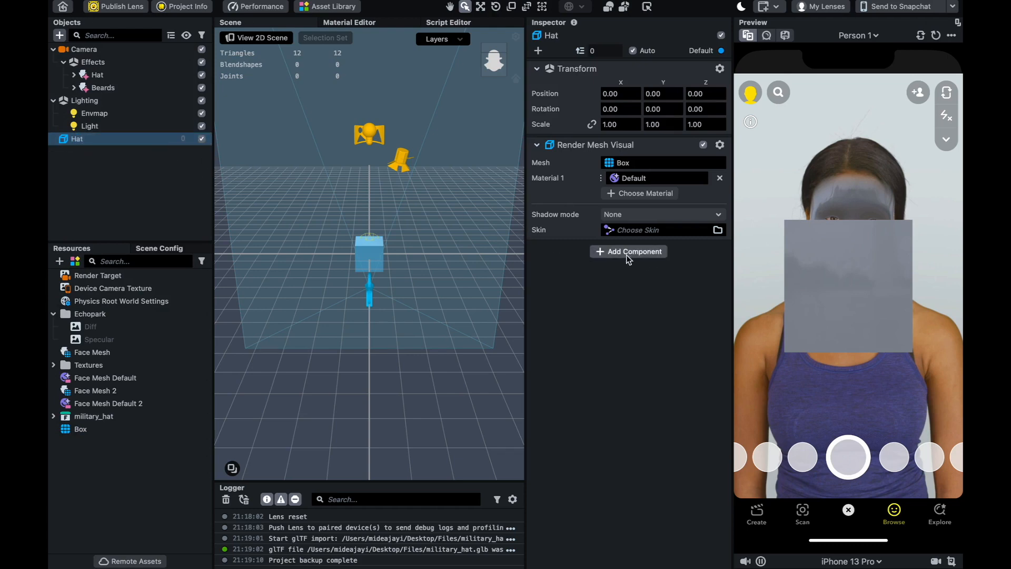
Step: Expand the imported military_hat resource and examine its textures and its individual meshes
click(53, 417)
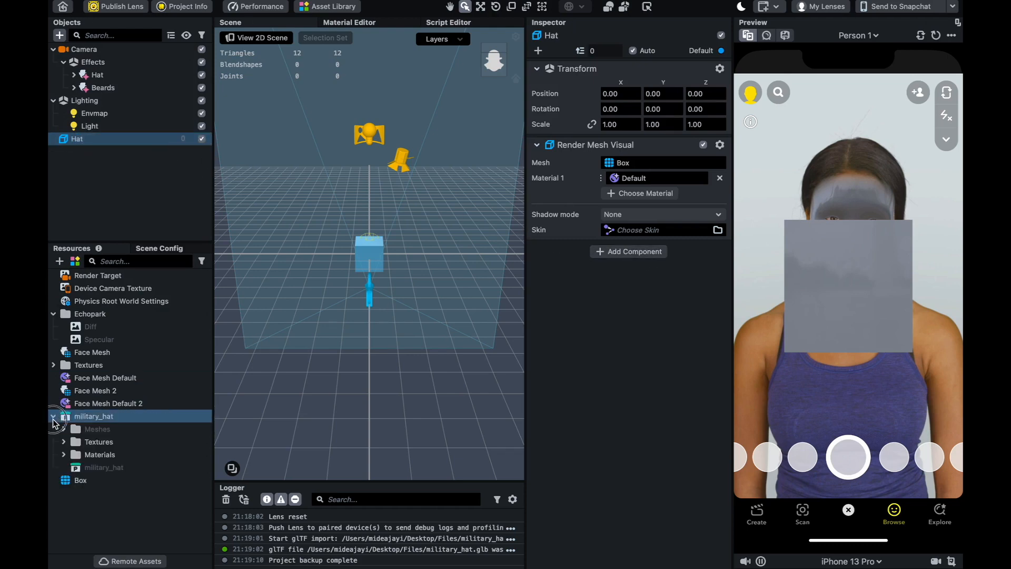
click(63, 442)
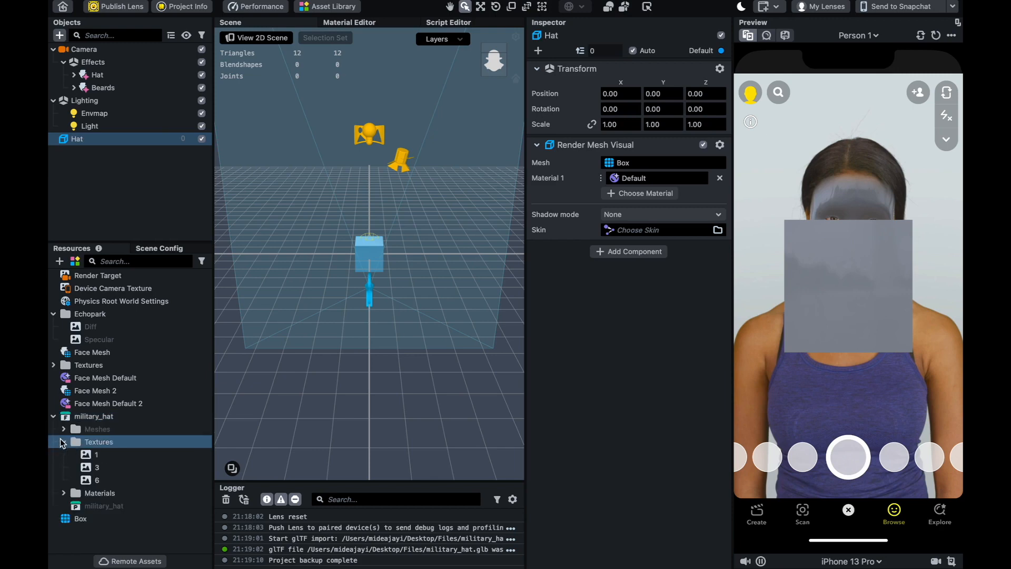
click(62, 440)
click(62, 429)
scroll(89, 435, down, 1)
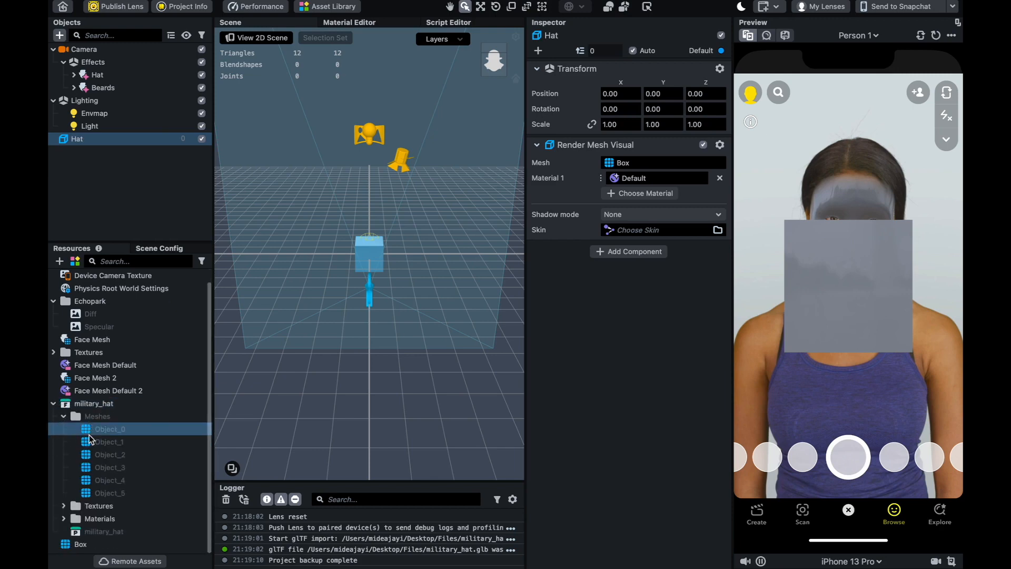
click(97, 440)
click(108, 454)
click(118, 466)
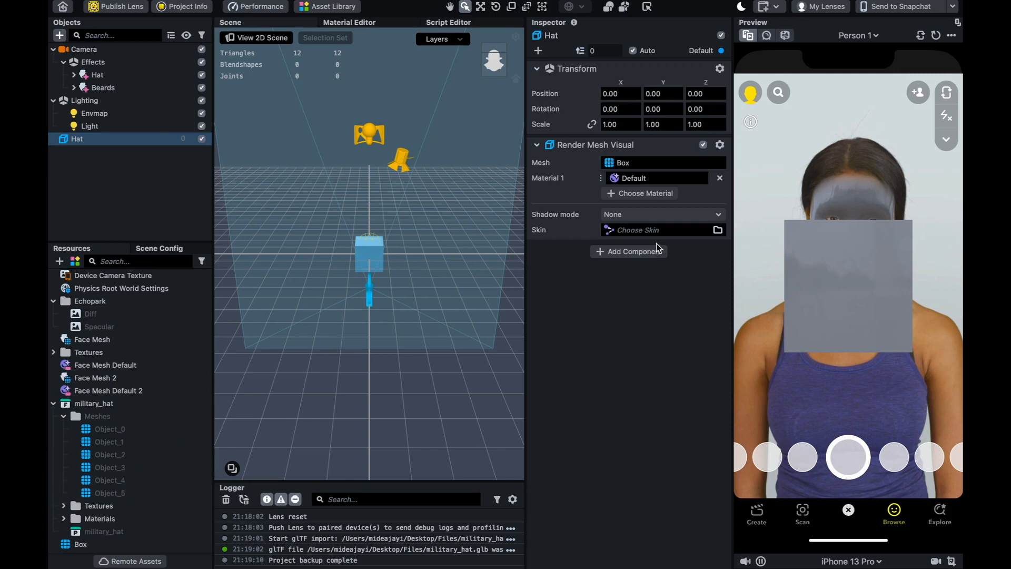
Step: Add five more Render Mesh Visual components to the root-level Hat object, making six in total
click(644, 252)
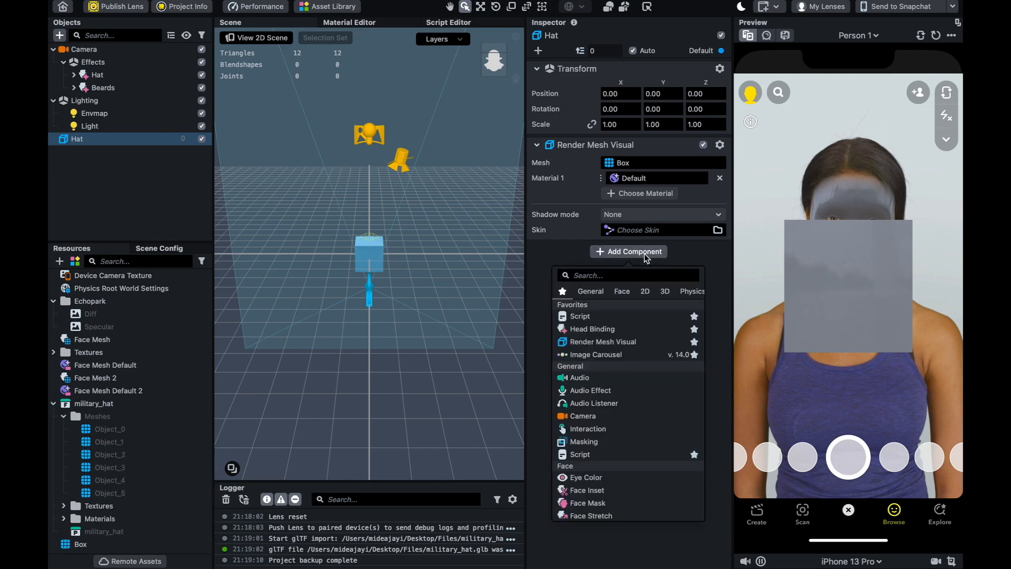
click(612, 343)
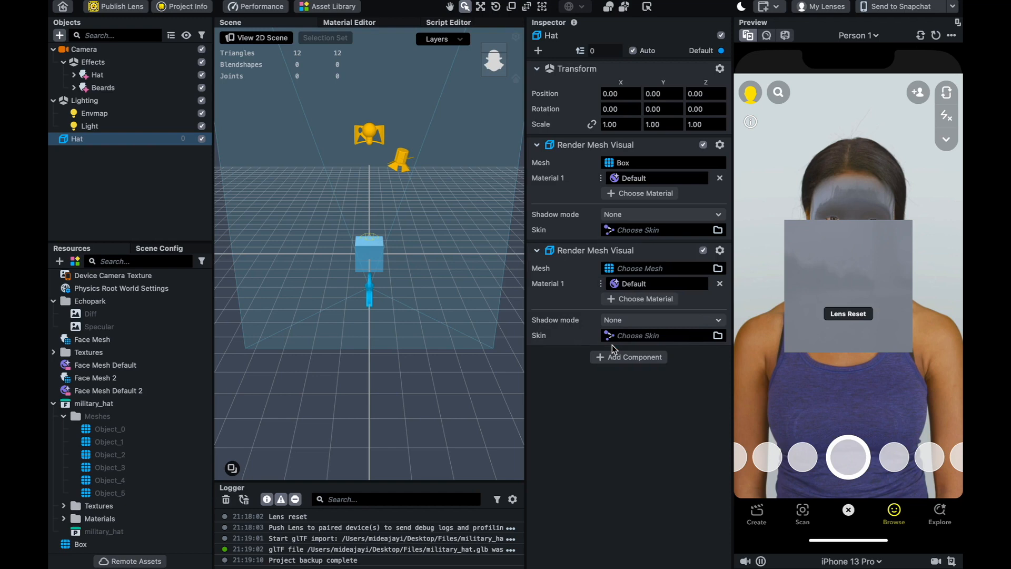
click(720, 251)
click(696, 405)
click(651, 360)
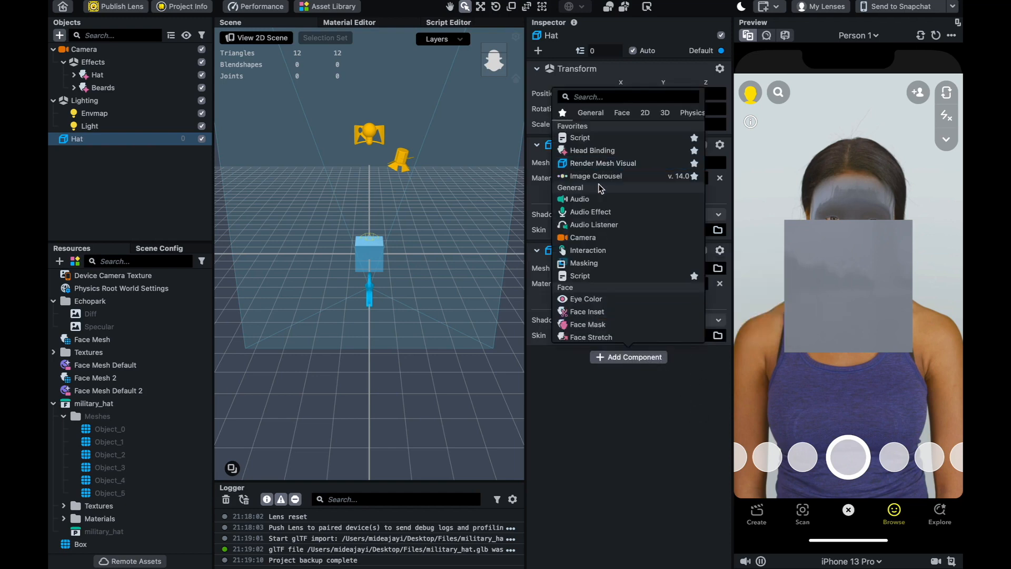
click(602, 163)
click(625, 462)
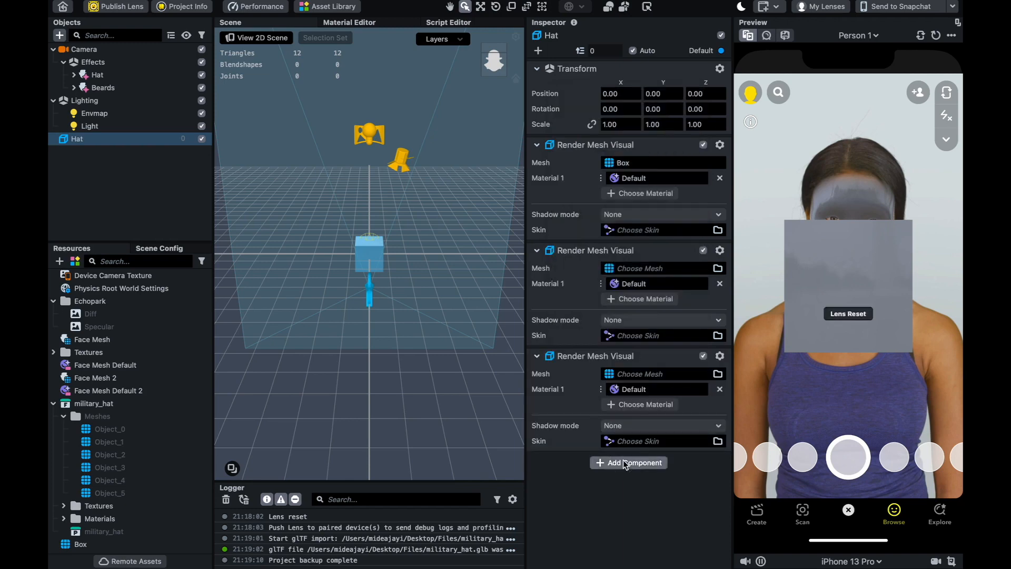
click(614, 268)
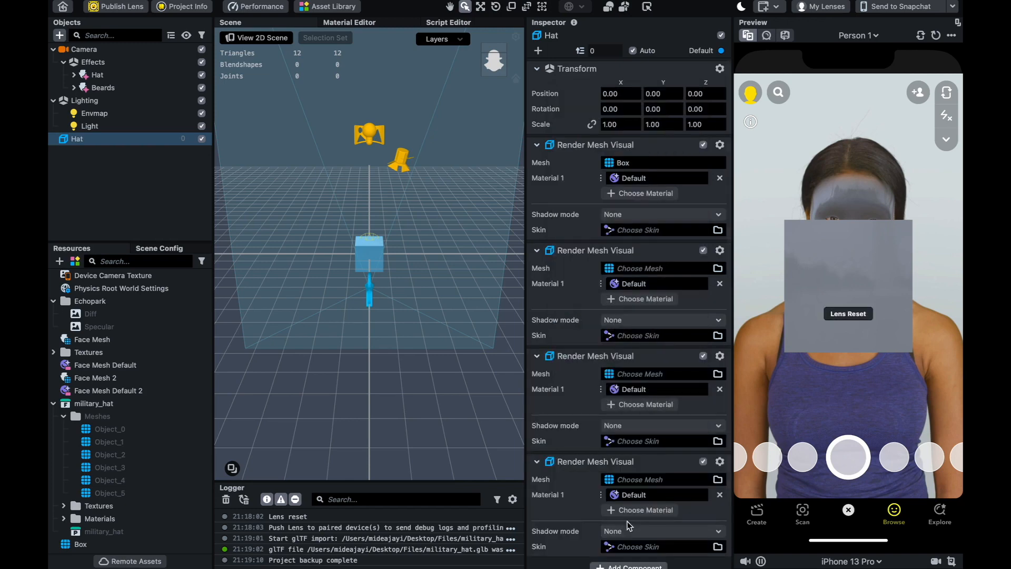
click(629, 560)
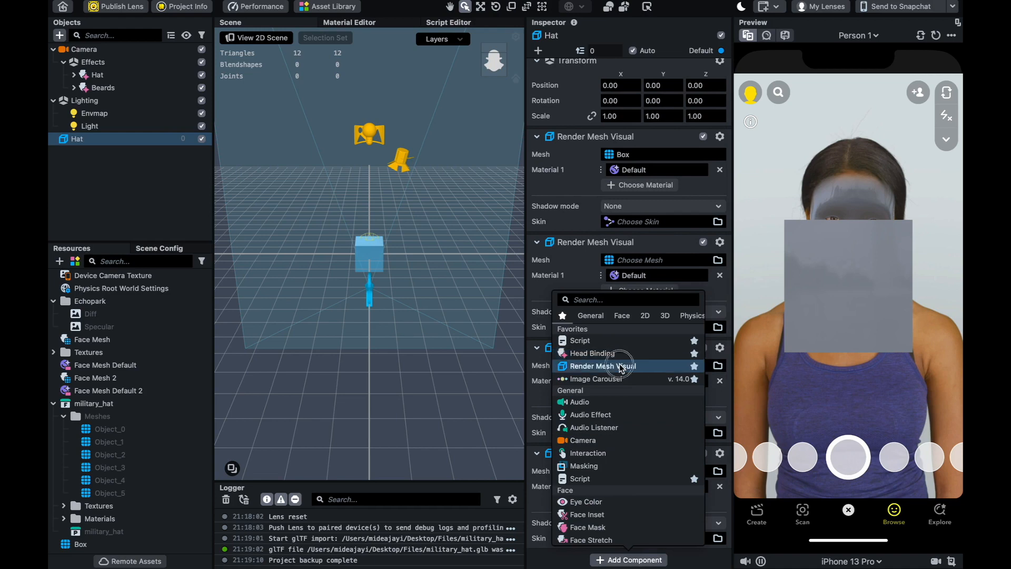
click(621, 367)
click(629, 559)
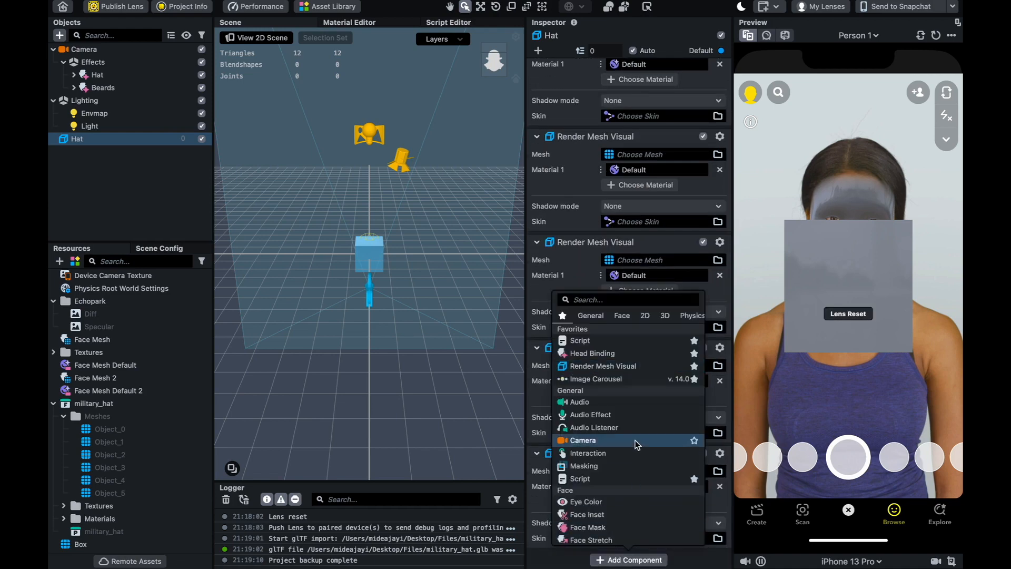
click(606, 366)
scroll(591, 206, up, 5)
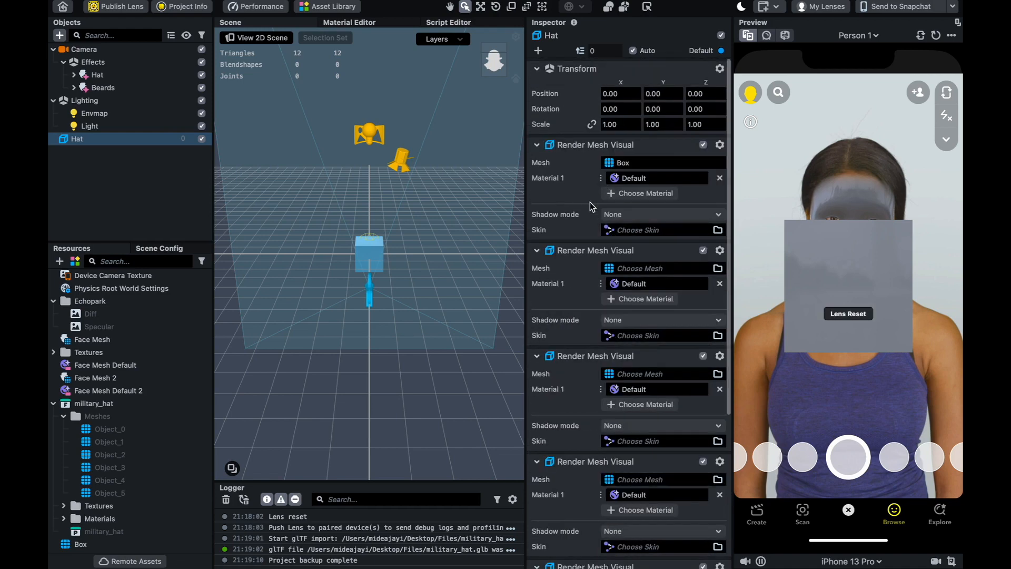
click(649, 164)
click(420, 206)
click(422, 180)
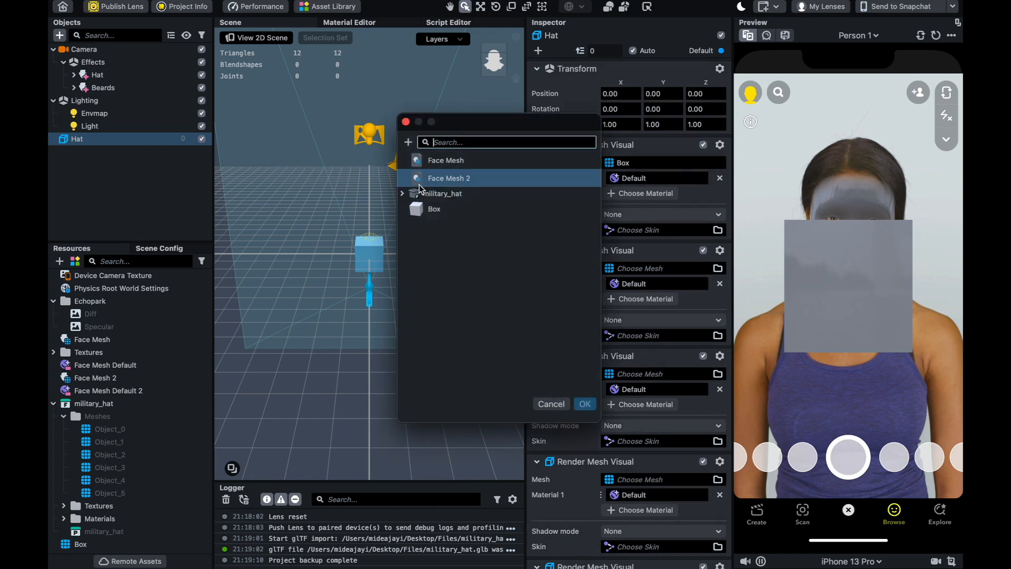
click(420, 192)
click(402, 193)
click(413, 205)
click(445, 258)
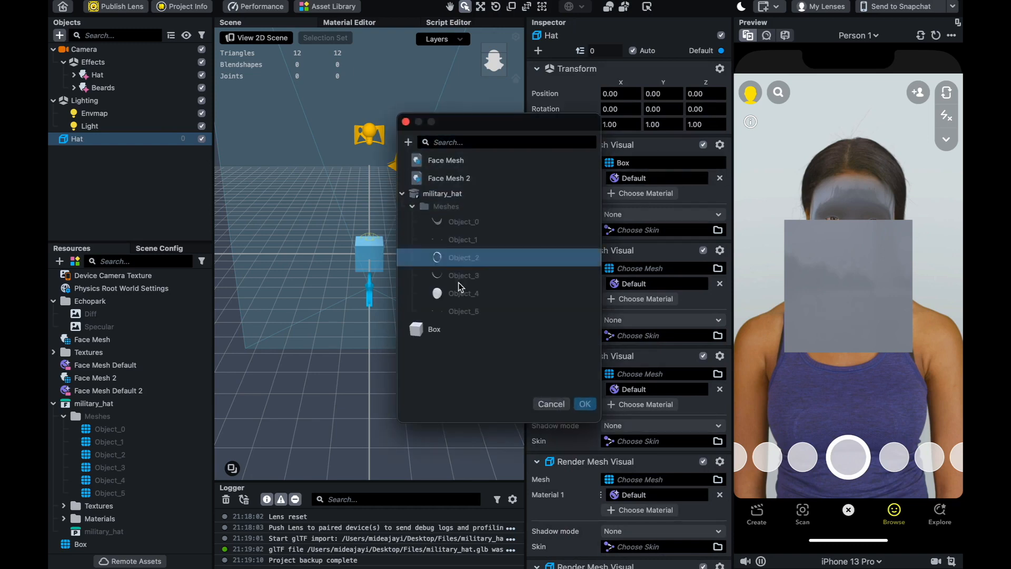
click(551, 404)
Step: Assign the military_hat meshes Object_0, Object_1 and Object_2 to the Hat object's first three Render Mesh Visual components
click(191, 190)
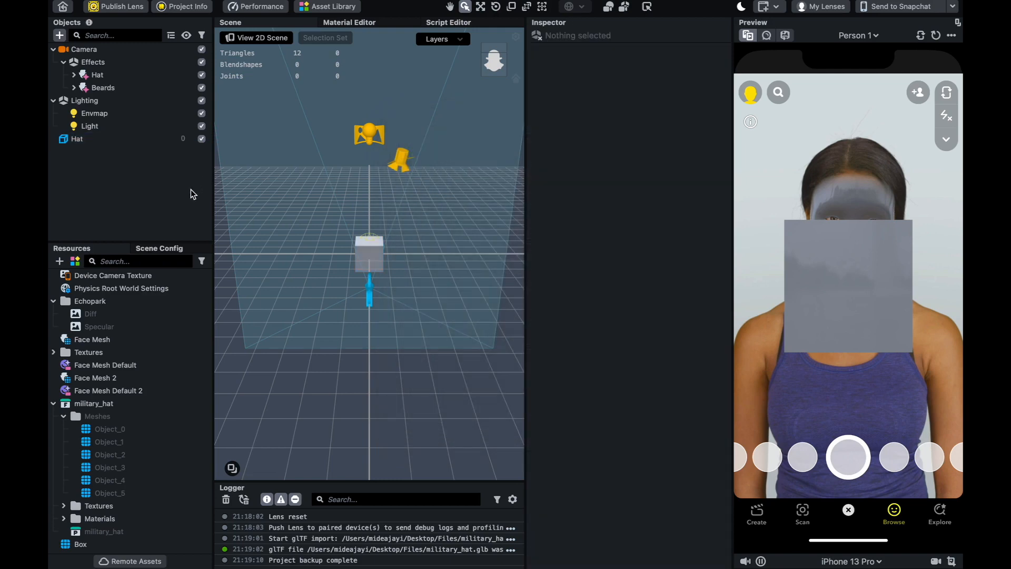
click(117, 126)
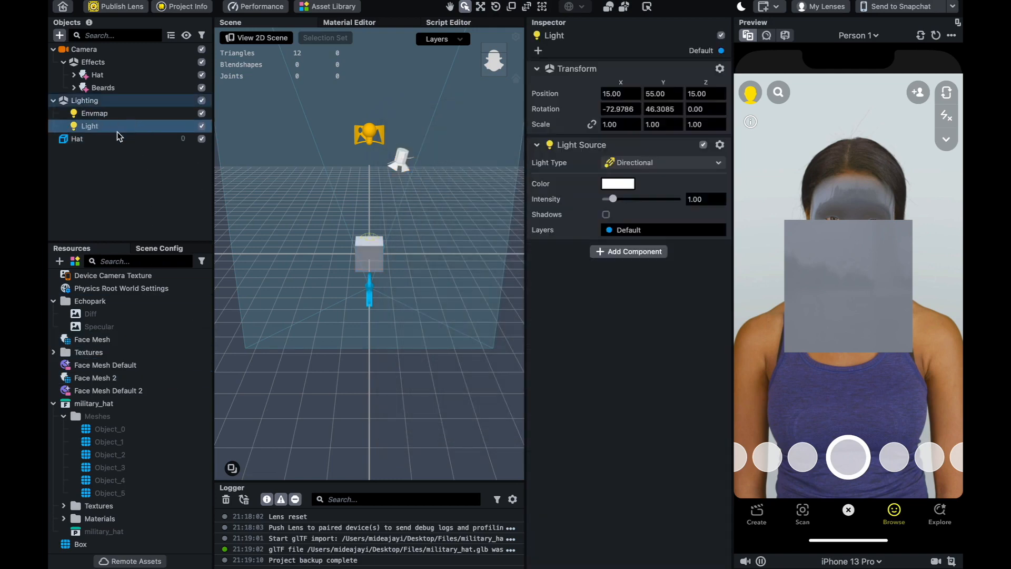
click(117, 138)
click(54, 101)
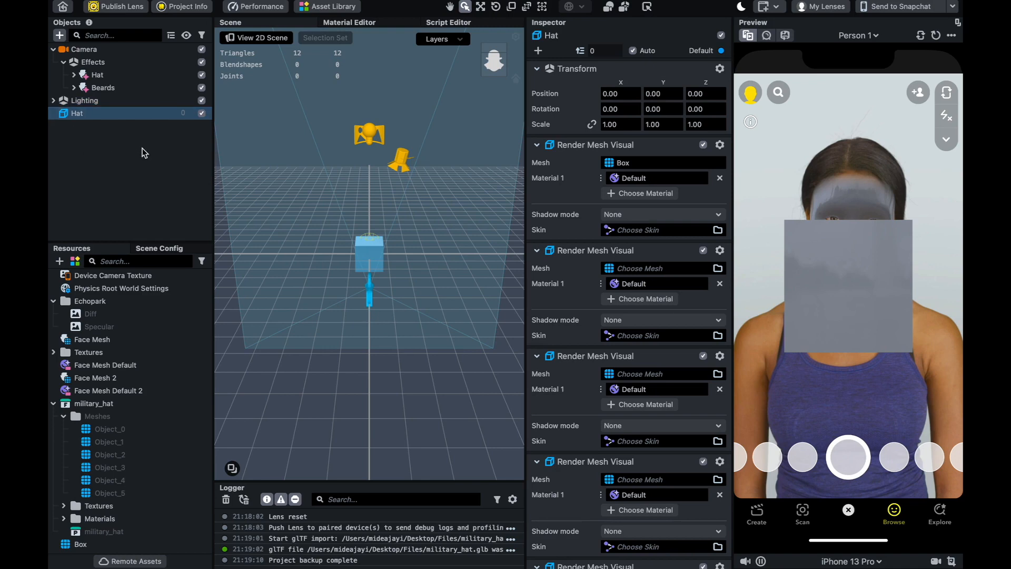
drag(614, 207, 639, 165)
click(120, 443)
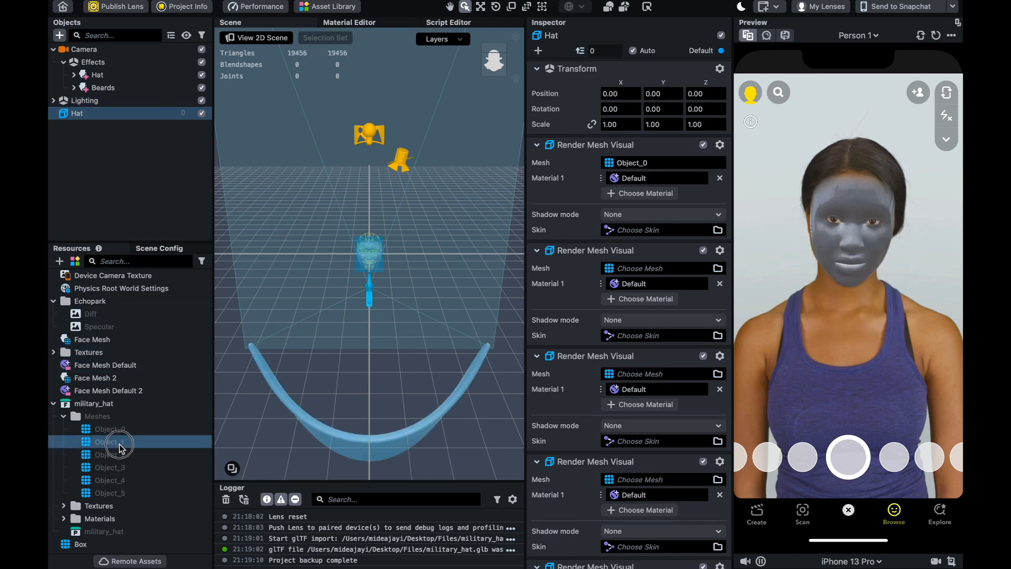
drag(678, 211, 638, 268)
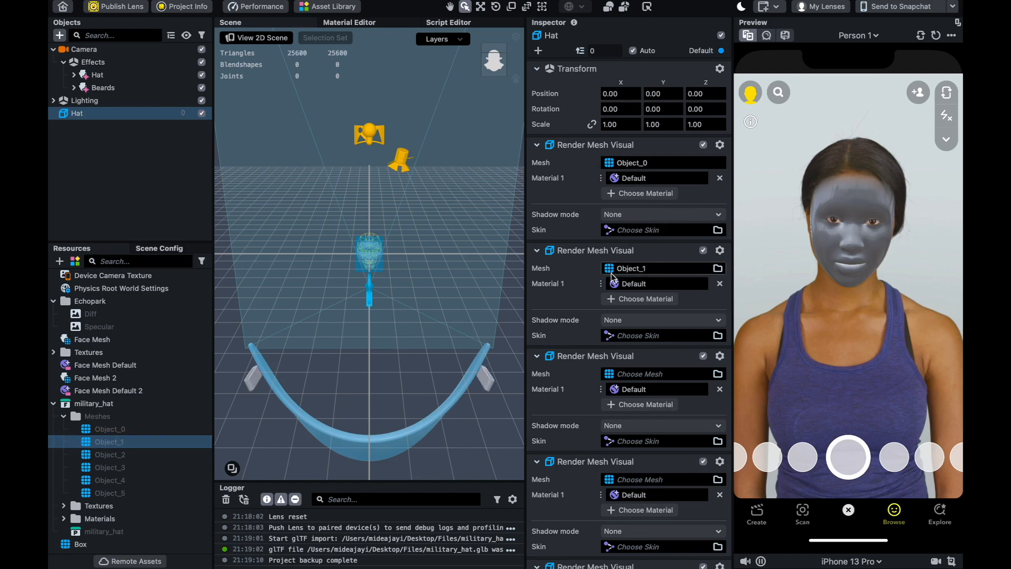
shift+click(142, 455)
drag(112, 451, 687, 295)
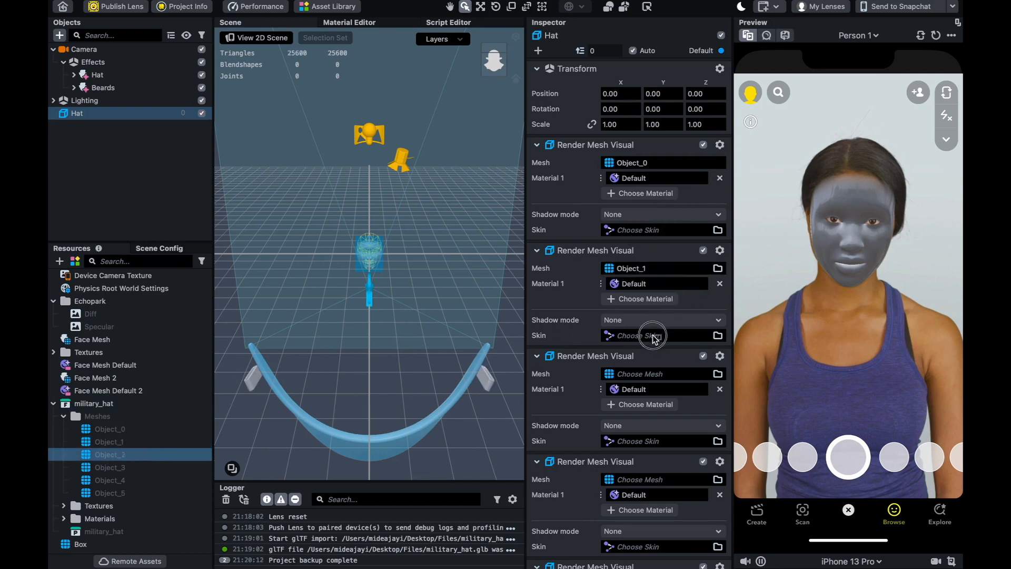
drag(643, 342, 630, 375)
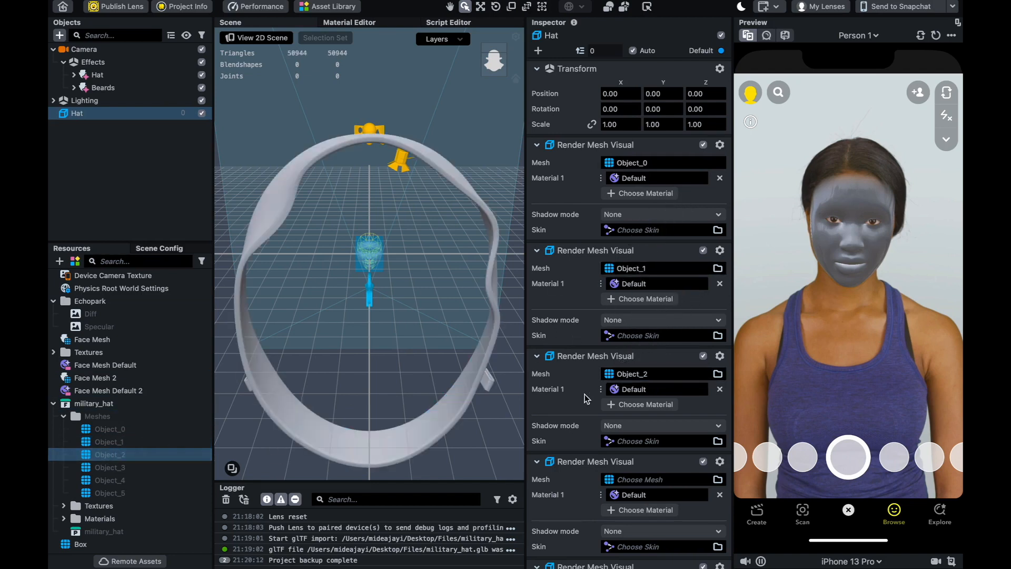
Step: Assign Object_3, Object_4 and Object_5 to the Hat object's remaining three Render Mesh Visual components
scroll(584, 393, down, 5)
drag(110, 467, 632, 323)
scroll(592, 348, down, 2)
drag(146, 481, 659, 369)
drag(119, 494, 614, 475)
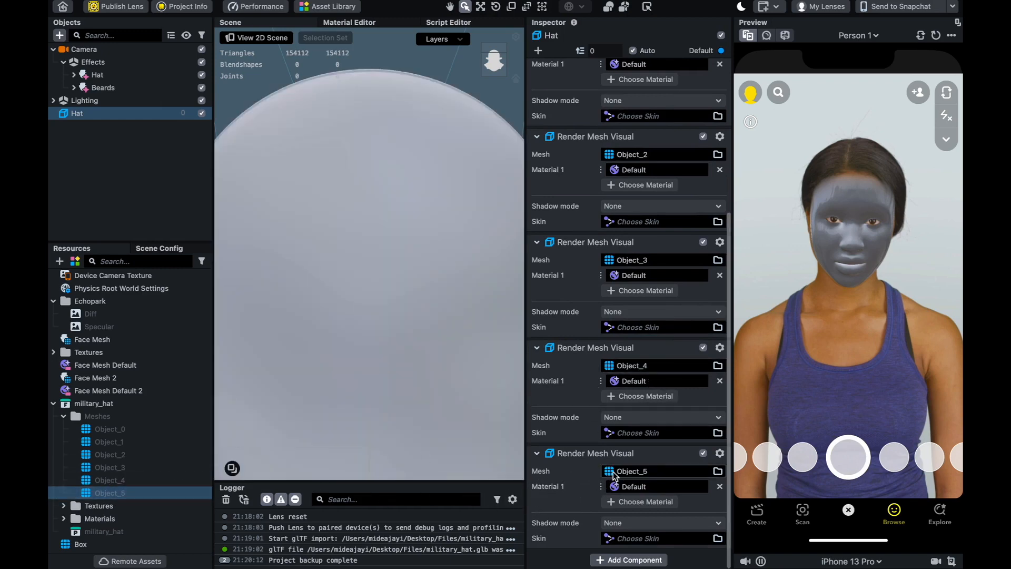
Step: Add a Head Mesh to the scene and rename its new head binding as Head
scroll(472, 268, down, 10)
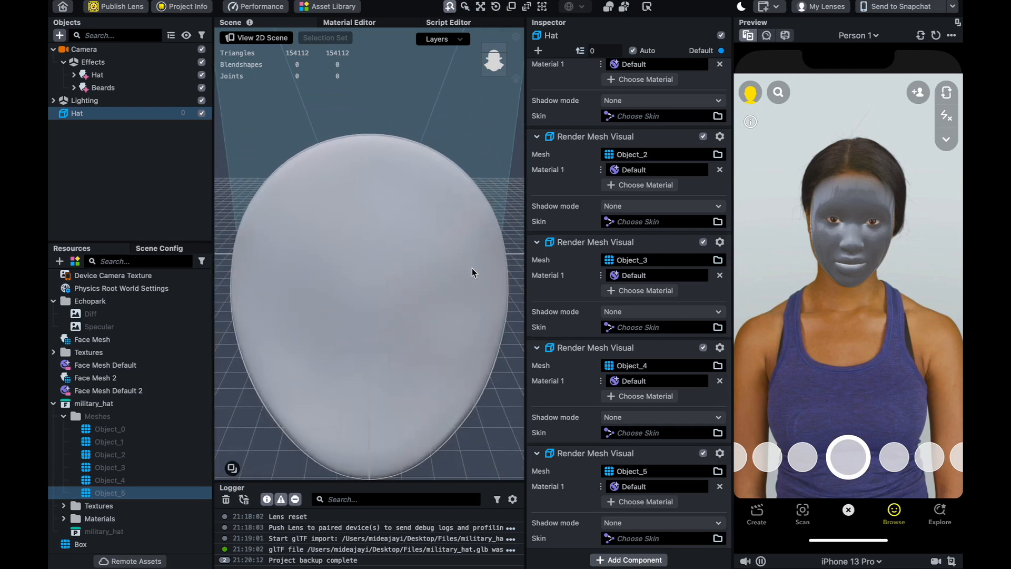
alt+drag(361, 460, 440, 450)
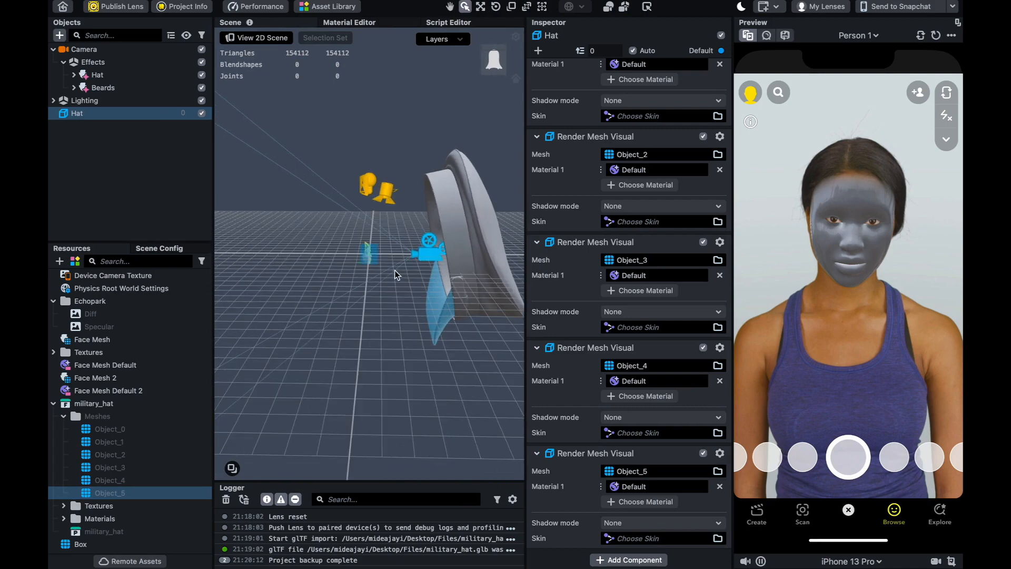
alt+drag(412, 272, 372, 306)
click(122, 158)
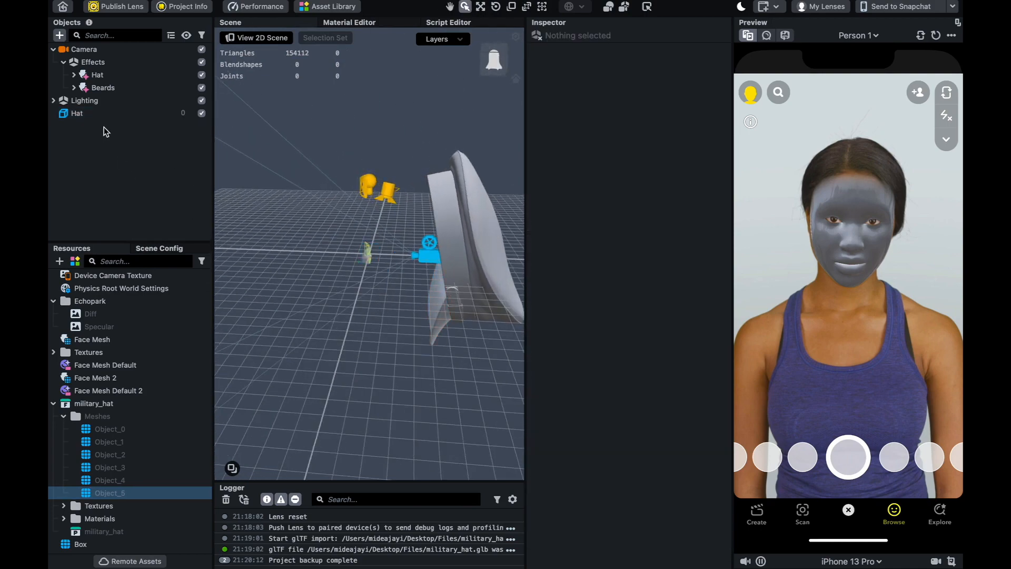
click(60, 36)
scroll(108, 206, up, 5)
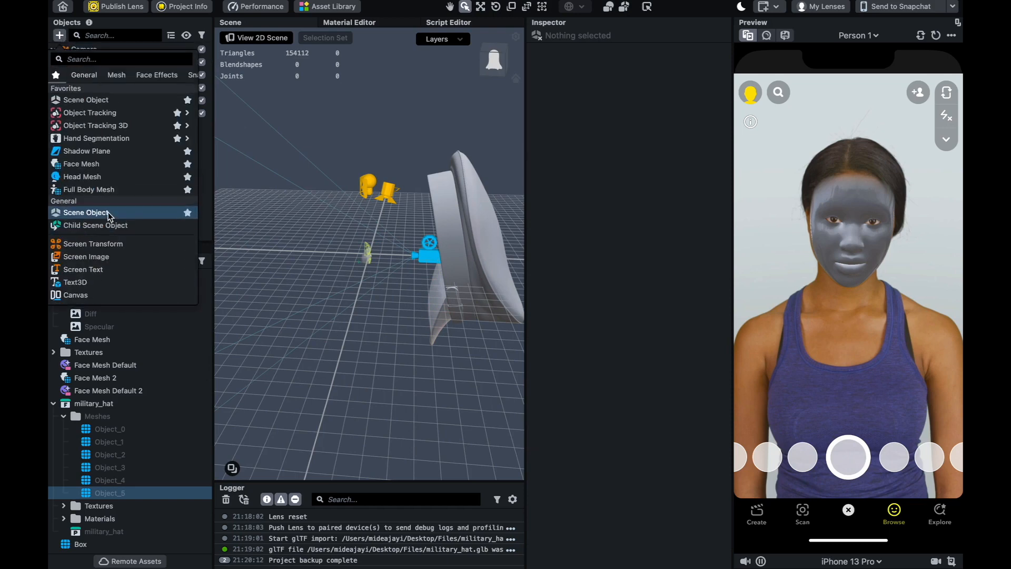
click(101, 179)
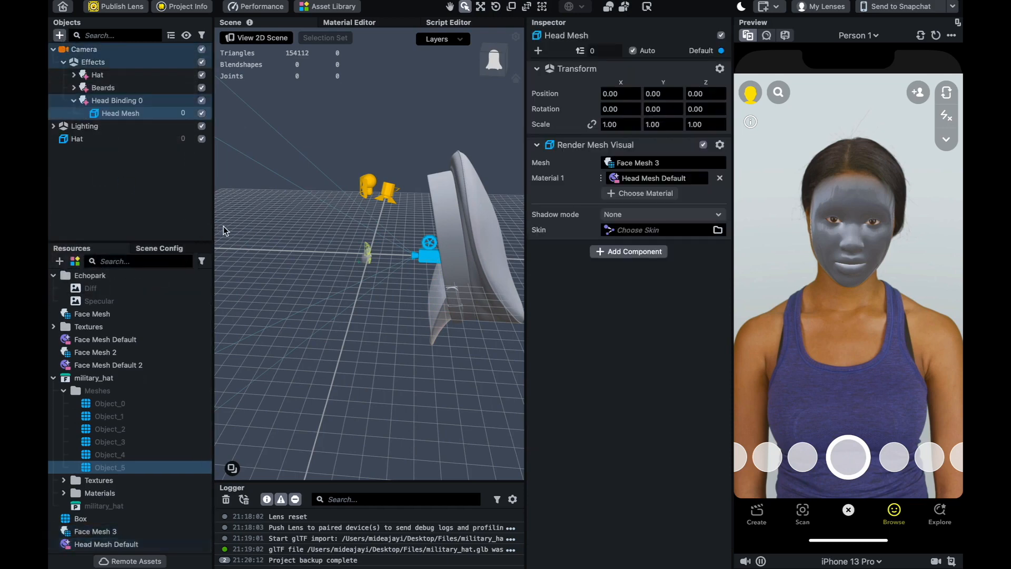
key(f)
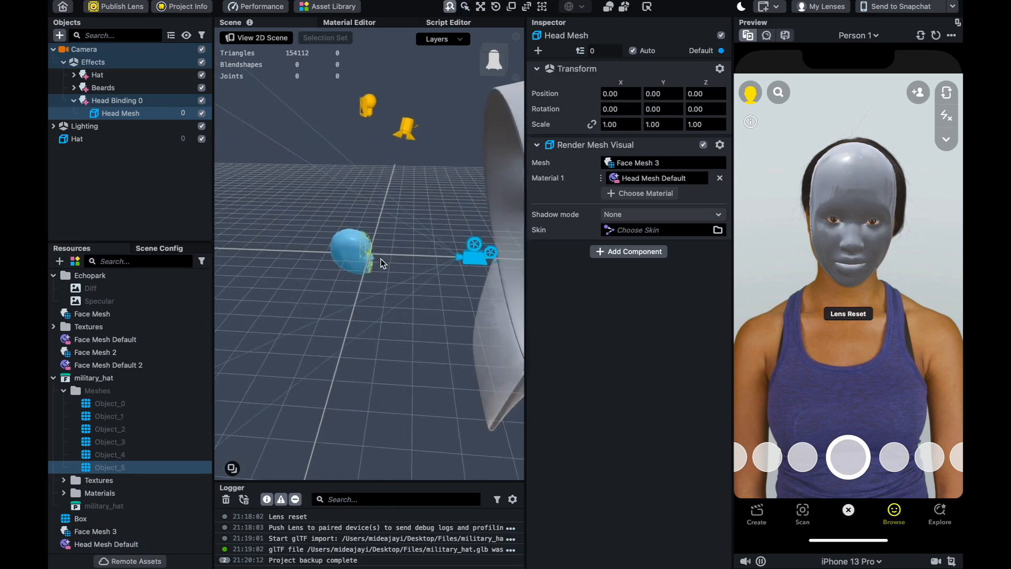
key(super+z)
key(super+shift+z)
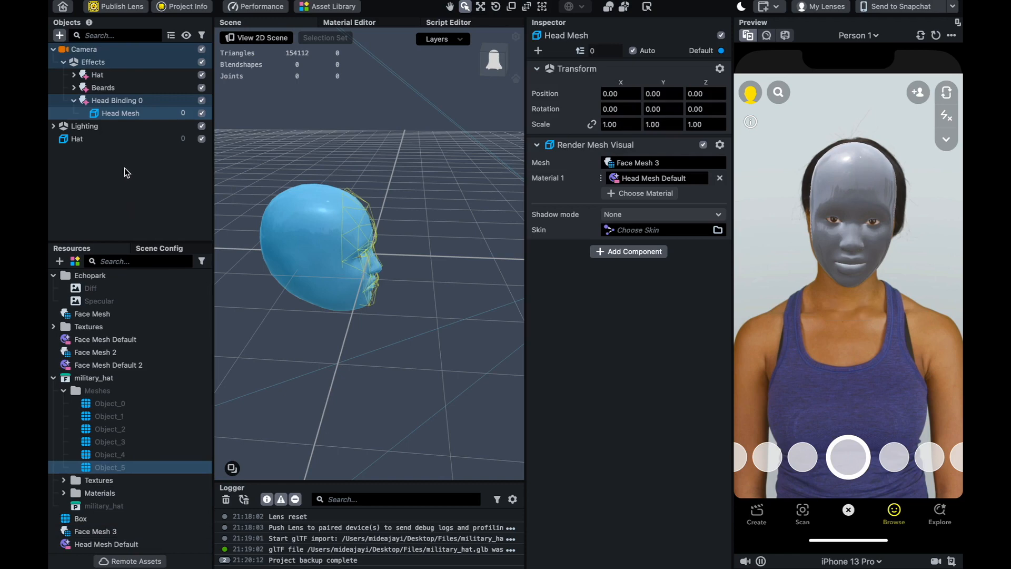
double_click(127, 103)
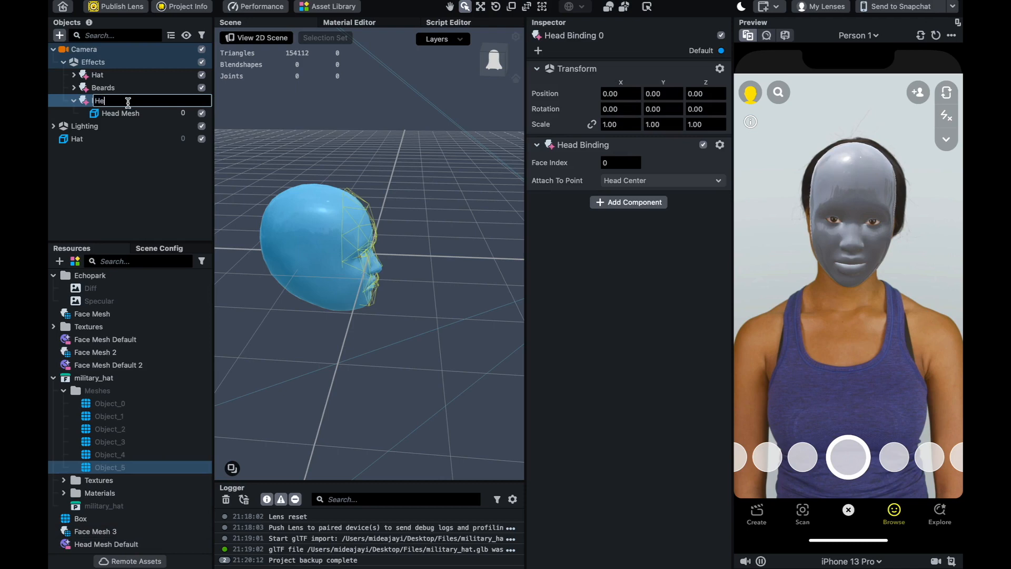
key(Return)
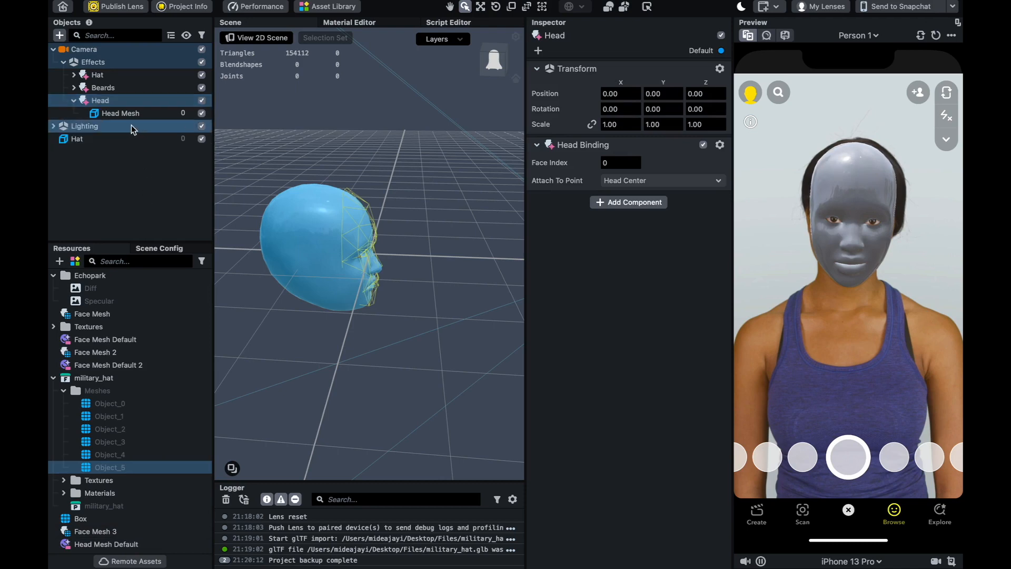
Step: Create an Occluder material and assign it to the Head Mesh in place of its default material
click(125, 113)
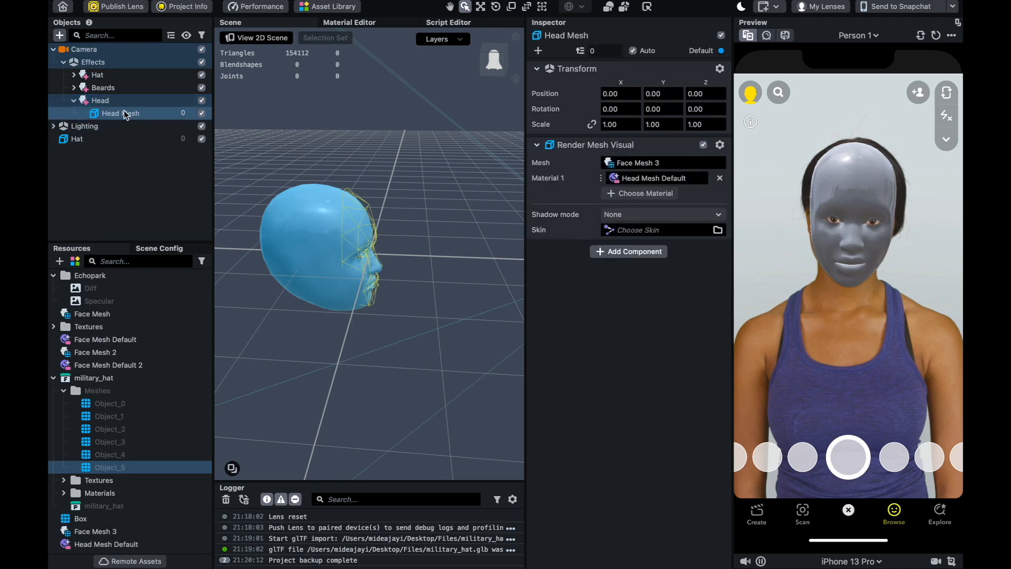
click(615, 182)
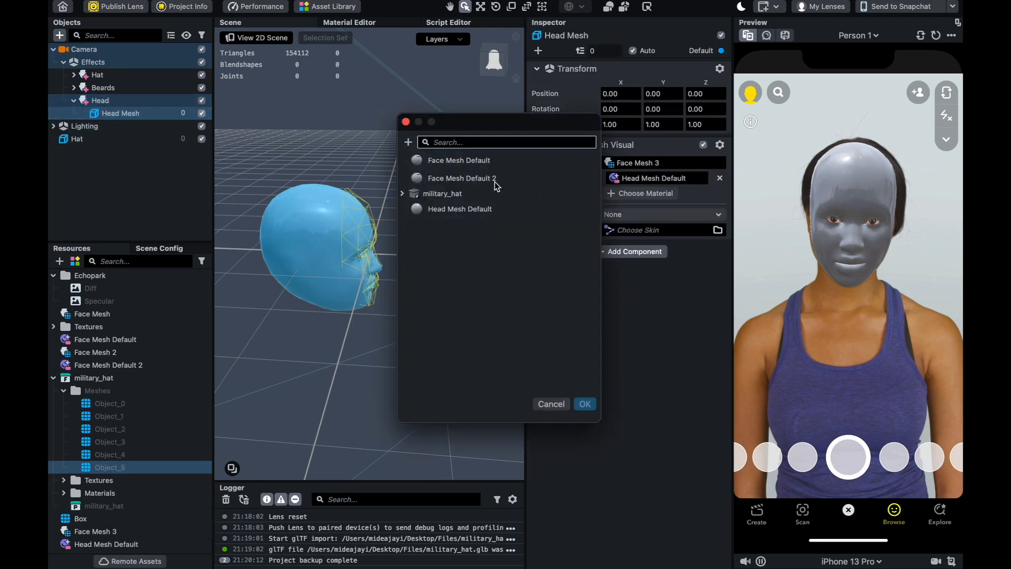
click(407, 142)
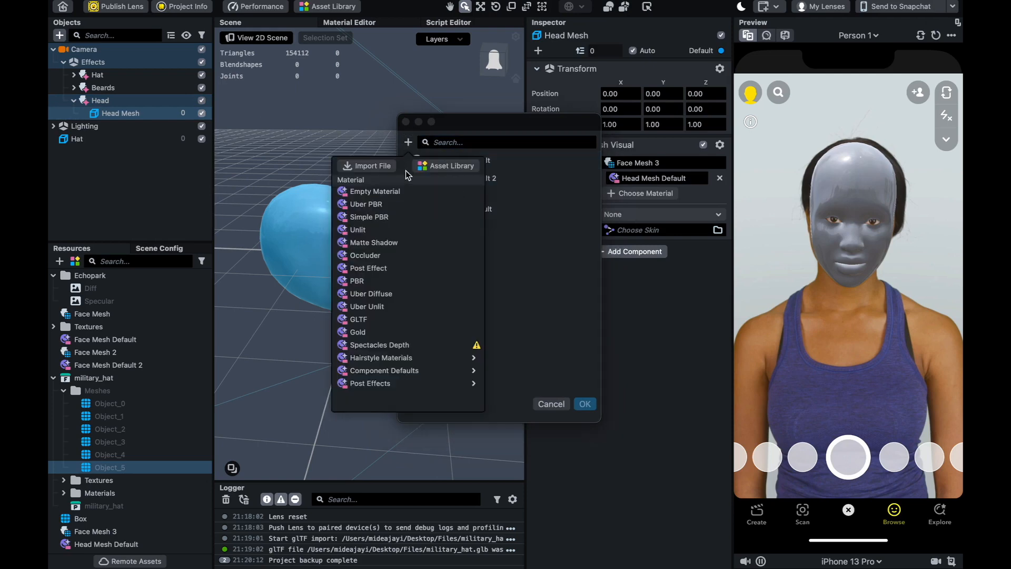
click(390, 257)
click(585, 404)
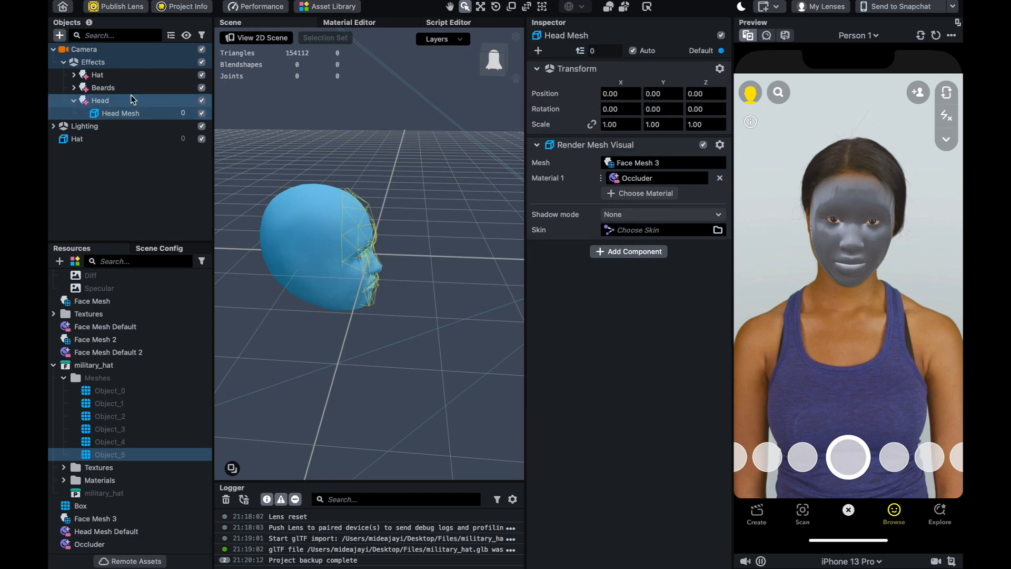
Step: Link the scale axes of the Hat mesh object and set its X rotation to -90
click(128, 75)
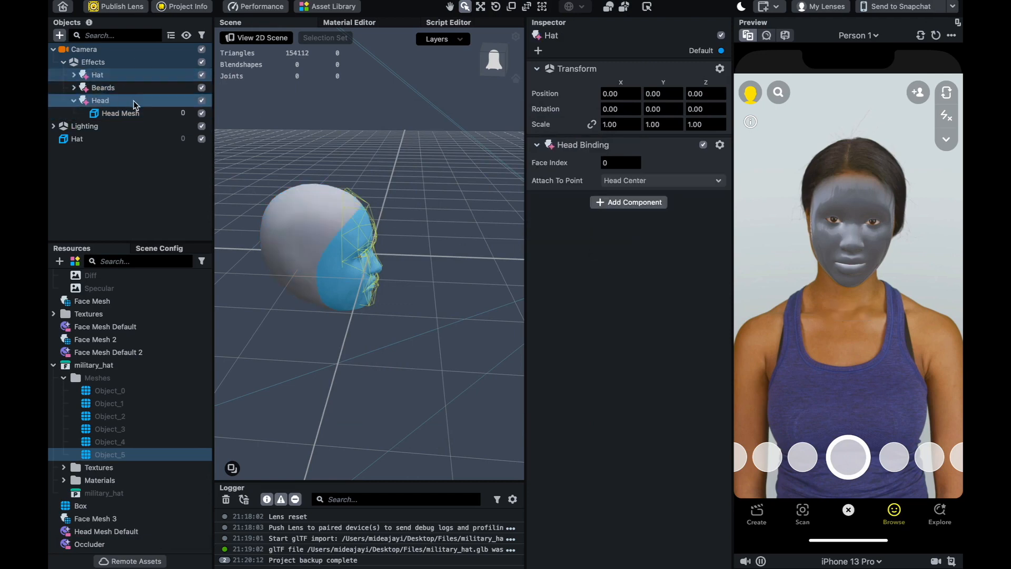
click(74, 75)
click(137, 89)
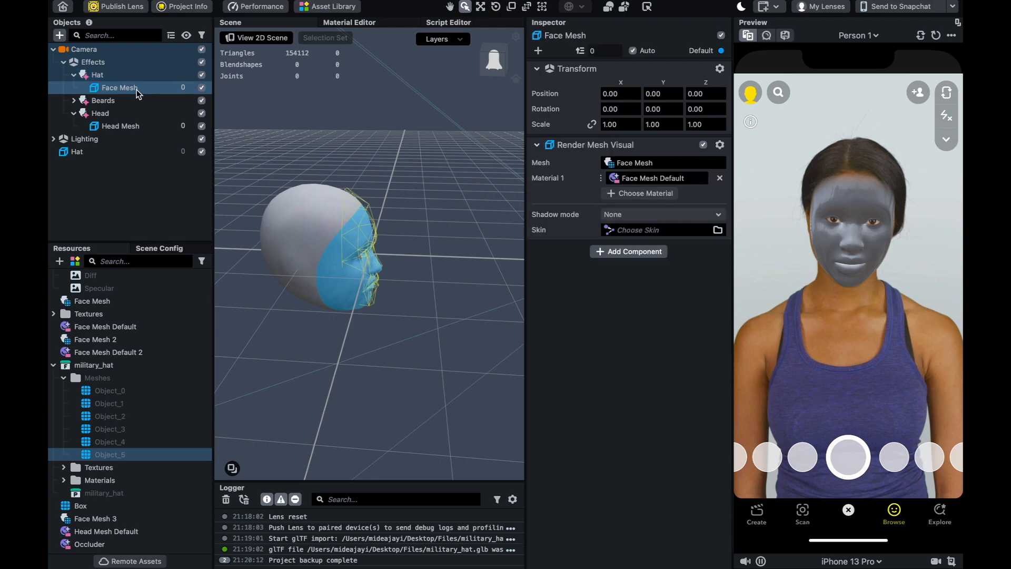
click(71, 154)
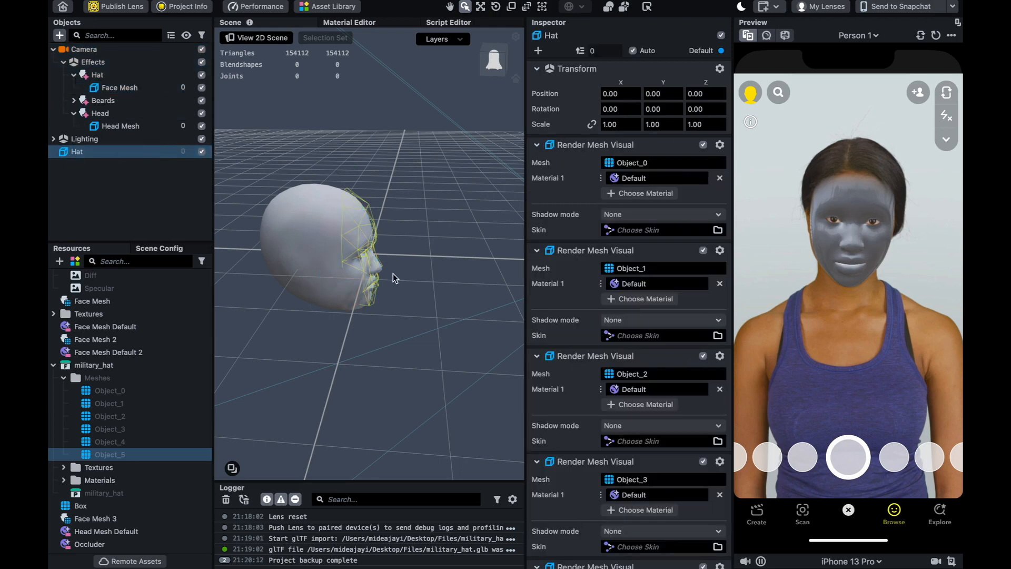
key(f)
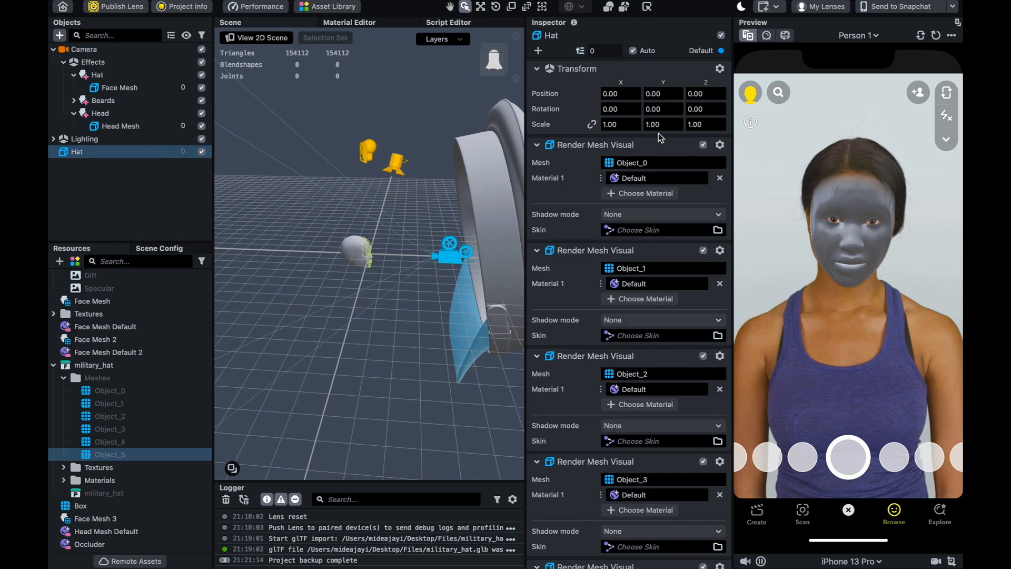
click(593, 125)
click(621, 111)
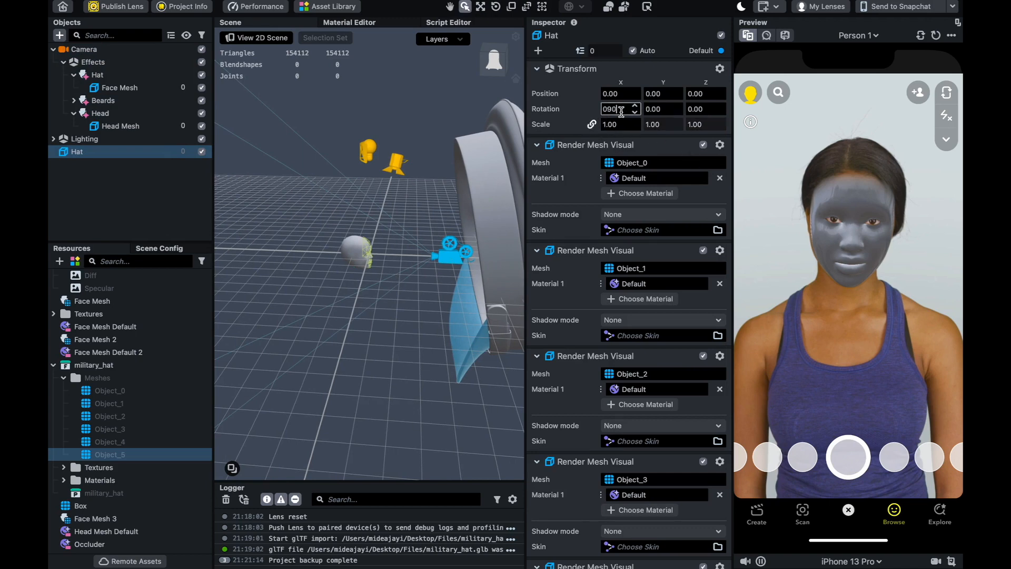
key(Return)
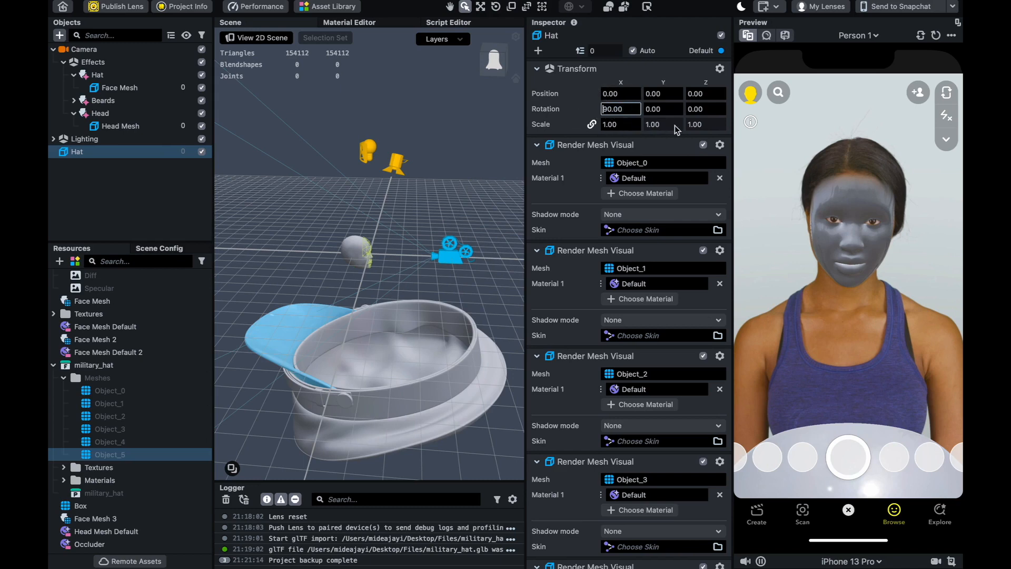
text(-)
key(Tab)
scroll(420, 260, down, 3)
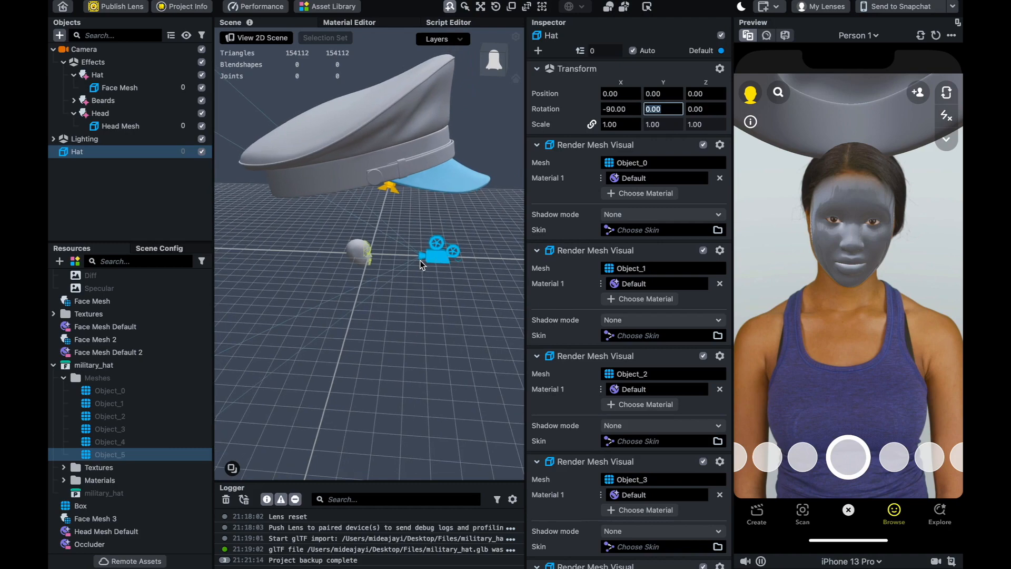
Step: Scale the Hat mesh object uniformly to 0.15 and nest it under the Hat head binding
mouse_move(472, 261)
mouse_down()
mouse_move(384, 264)
mouse_move(456, 263)
mouse_up()
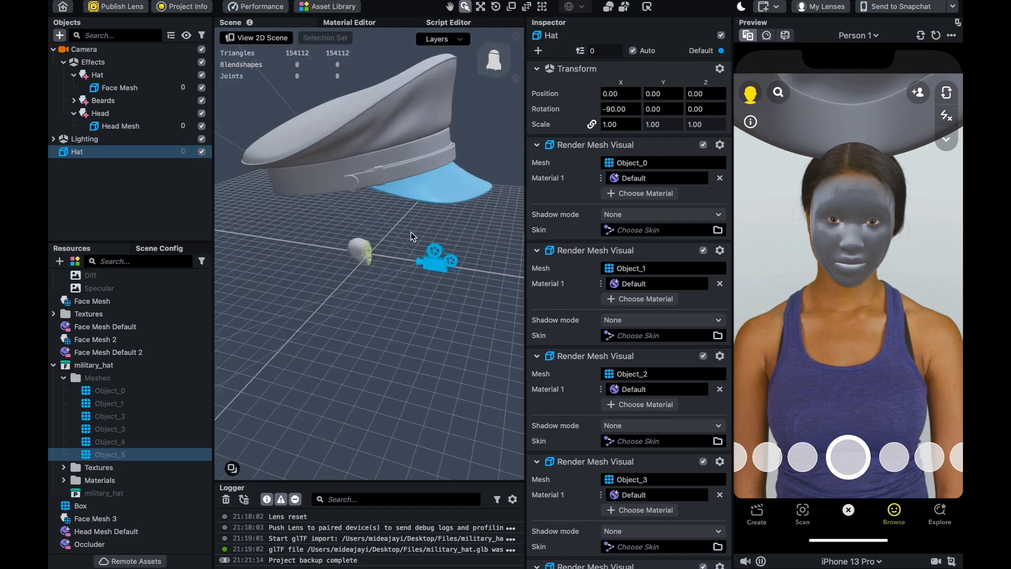
click(620, 123)
text(0.15)
key(Return)
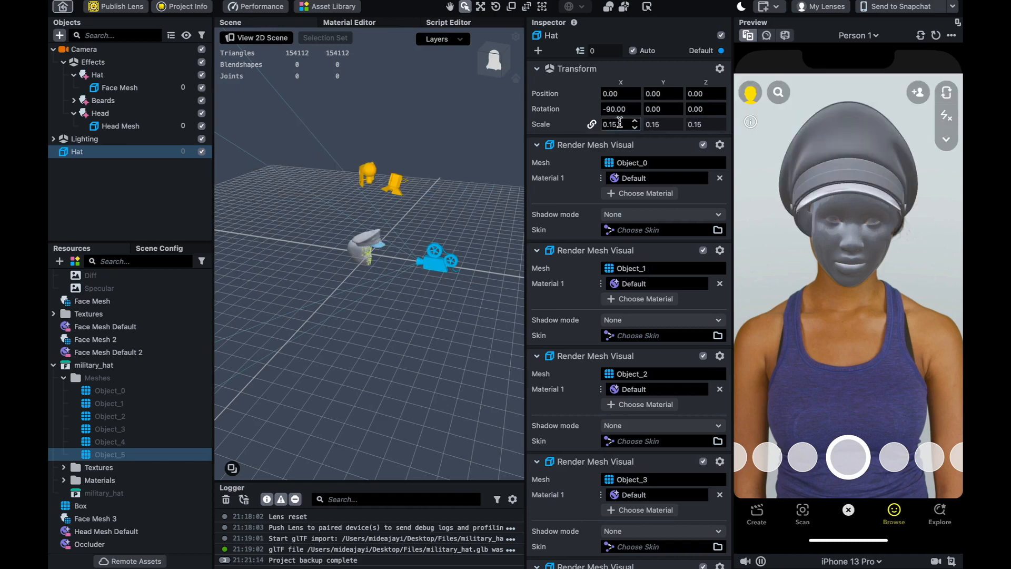
key(f)
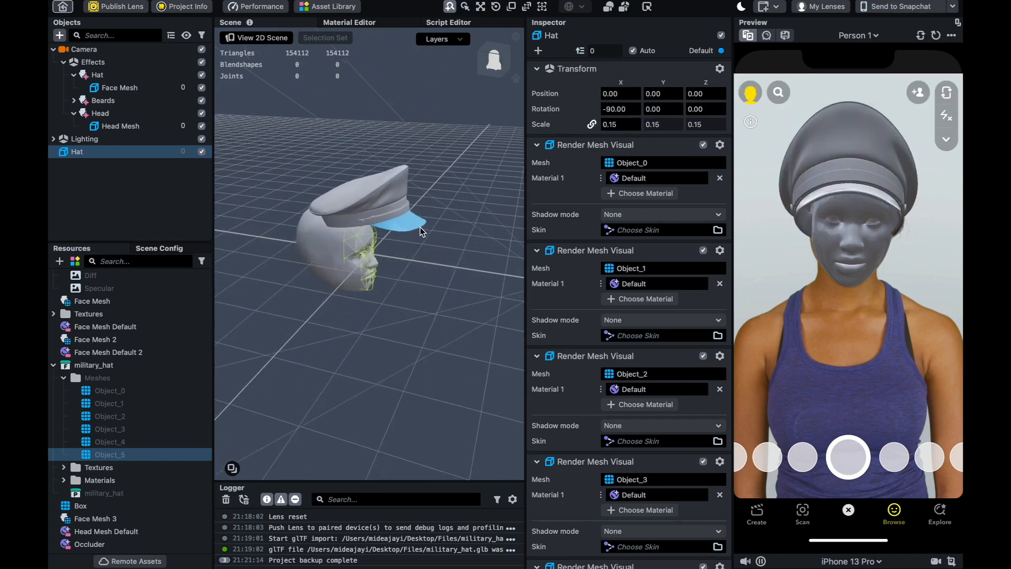
drag(143, 150, 137, 82)
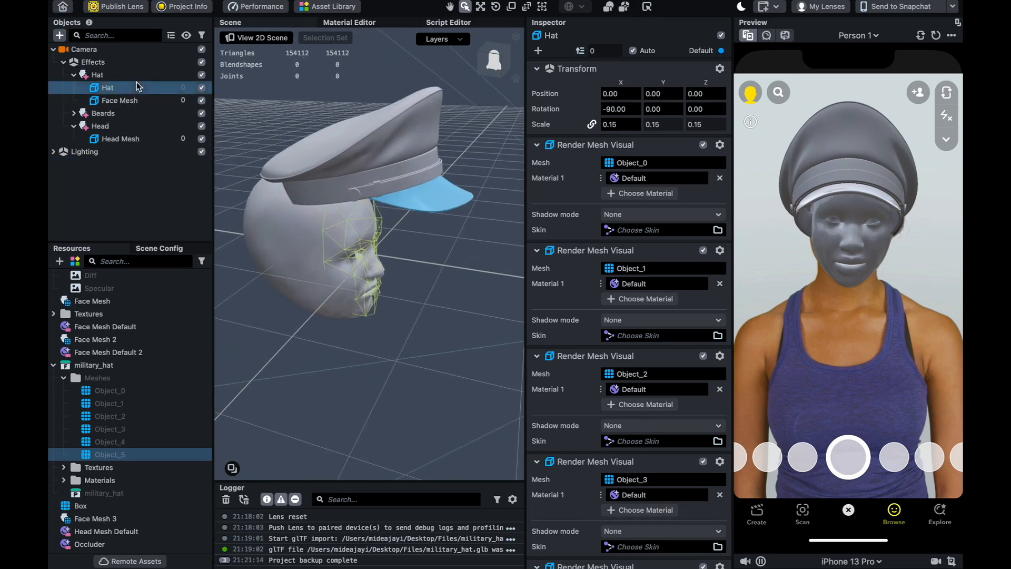
click(145, 100)
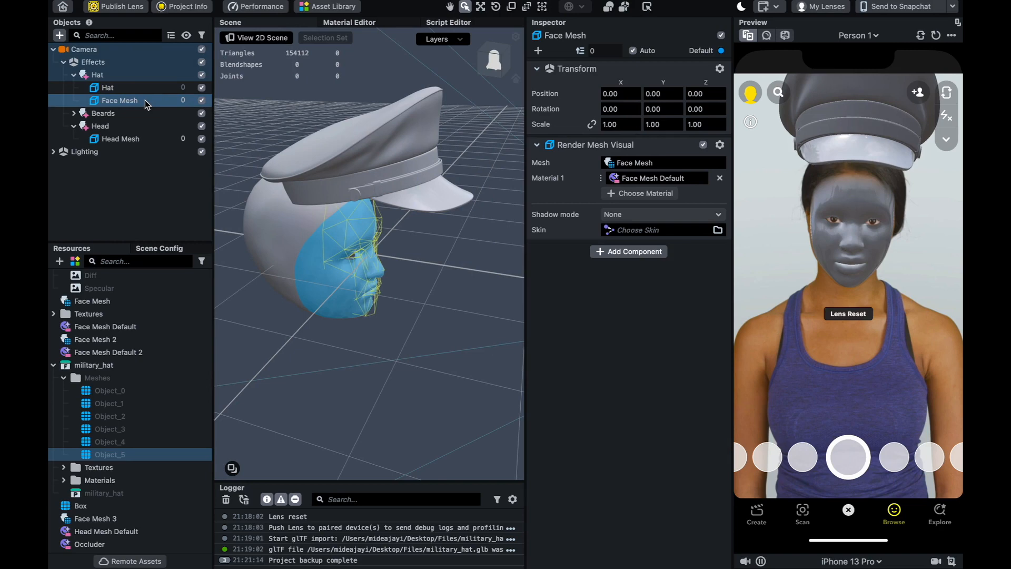
key(Delete)
key(super+z)
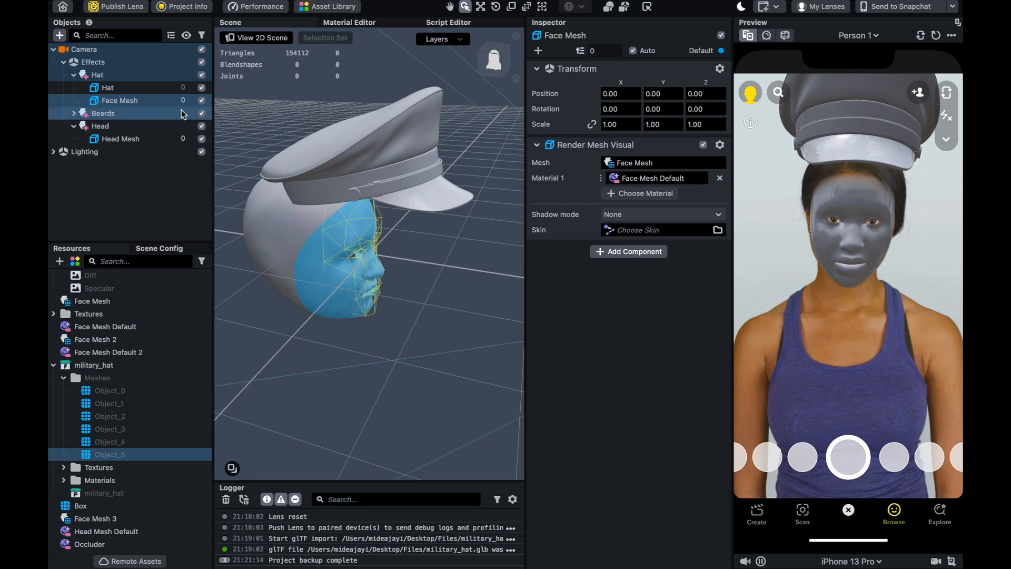
click(162, 88)
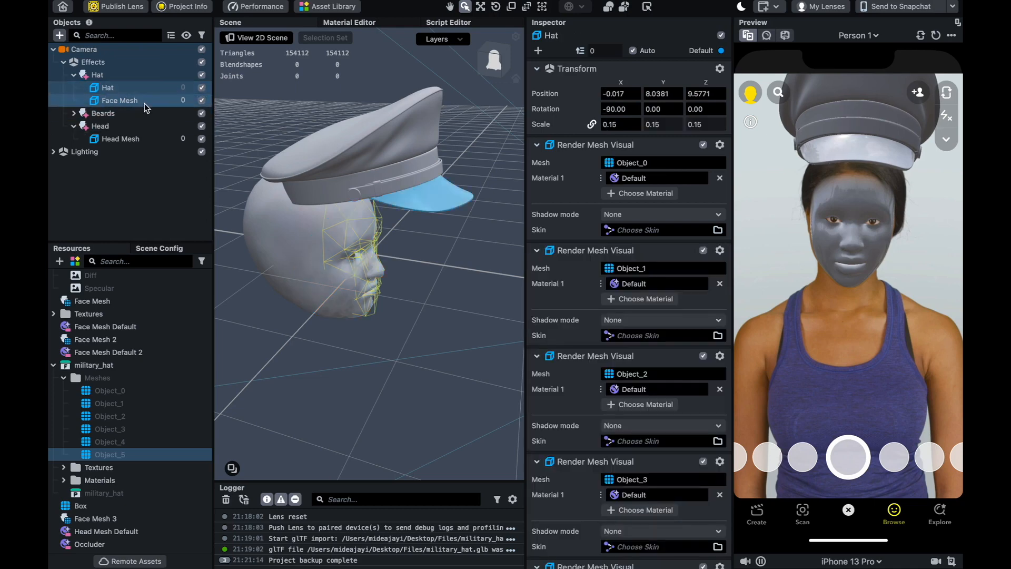
click(143, 101)
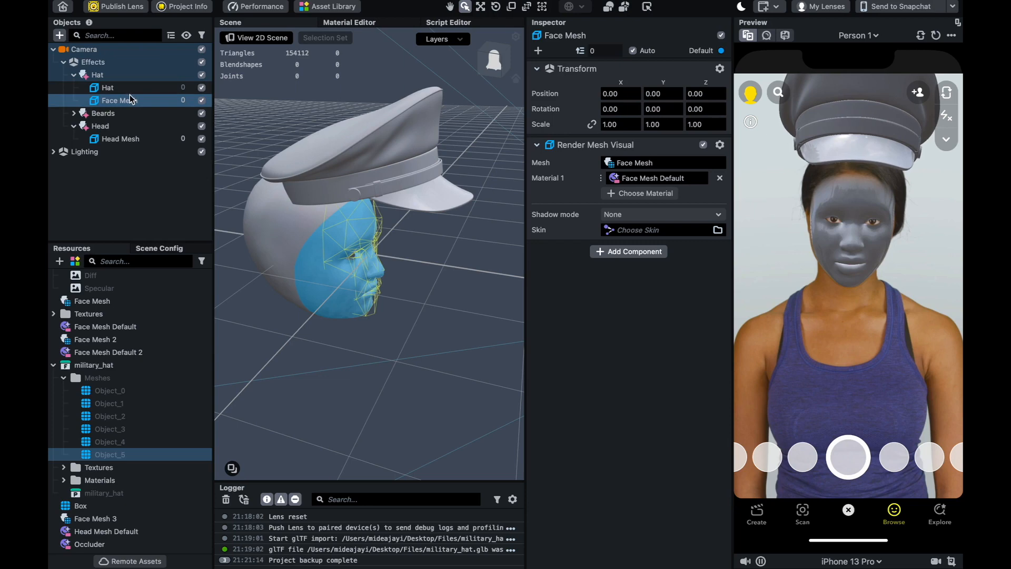
click(703, 145)
click(703, 145)
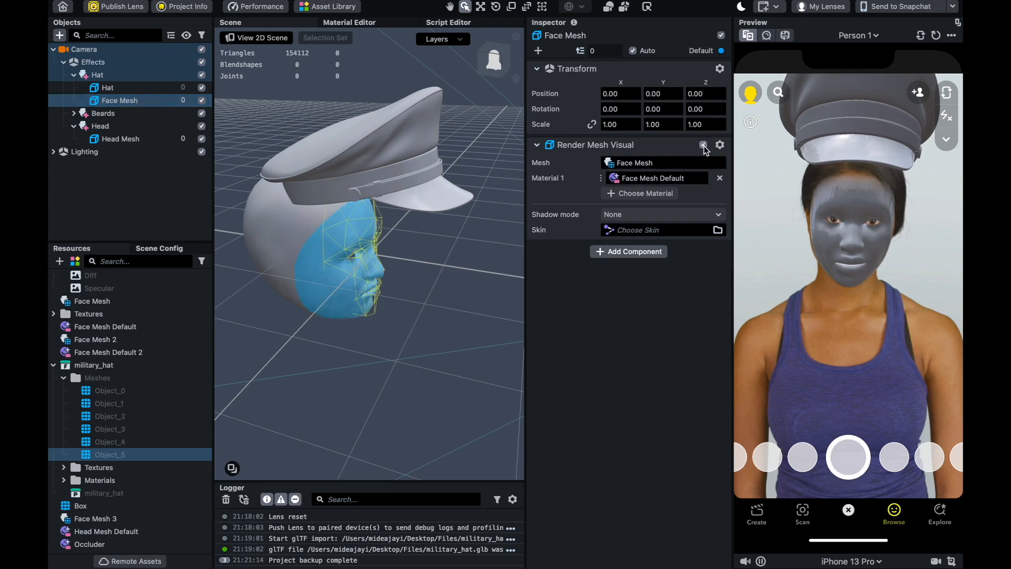
click(140, 205)
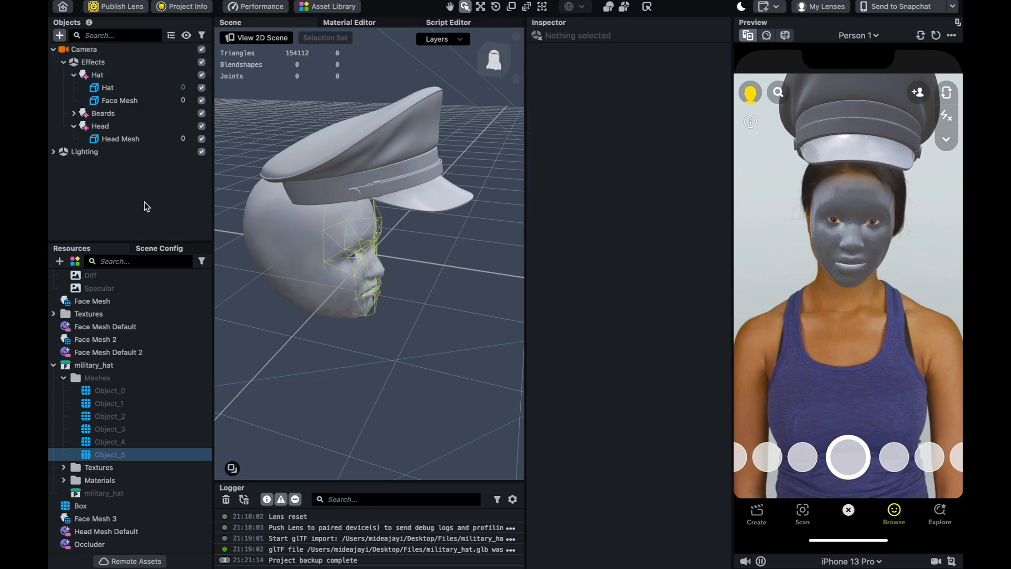
Step: Move the hat down and back onto the head, to about Y 2.45 and Z 2.09
click(139, 88)
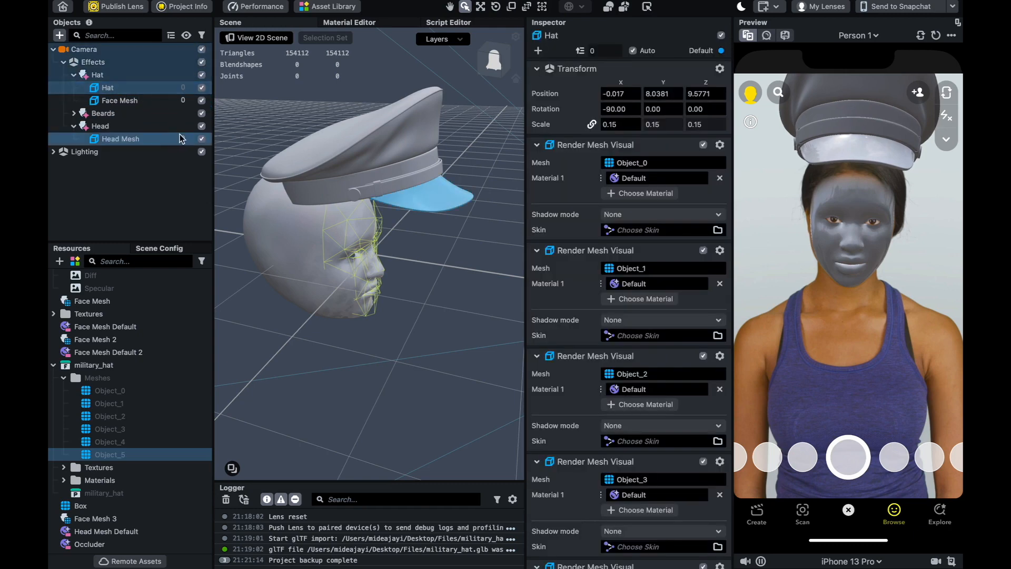
click(481, 7)
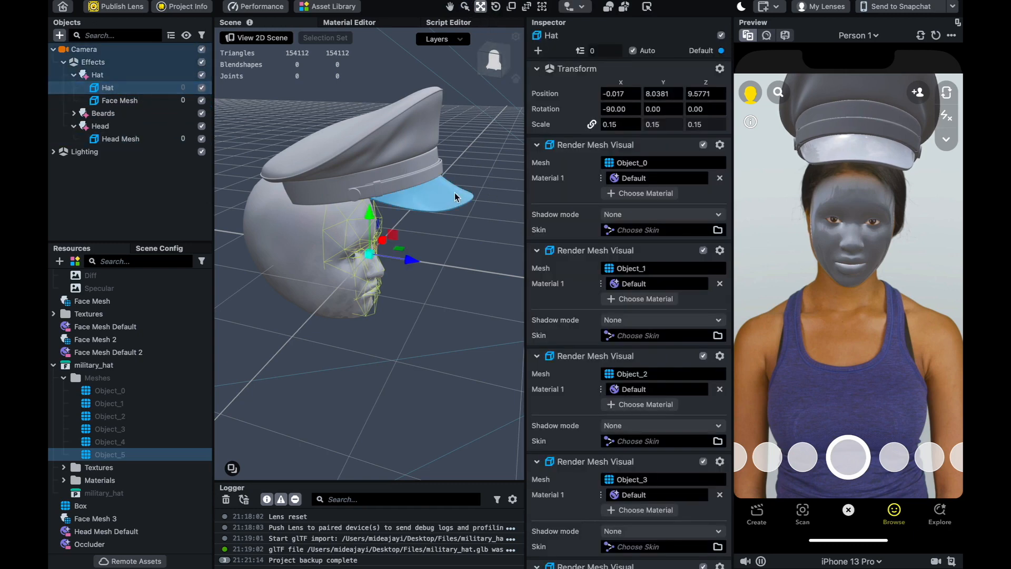
drag(414, 265, 367, 260)
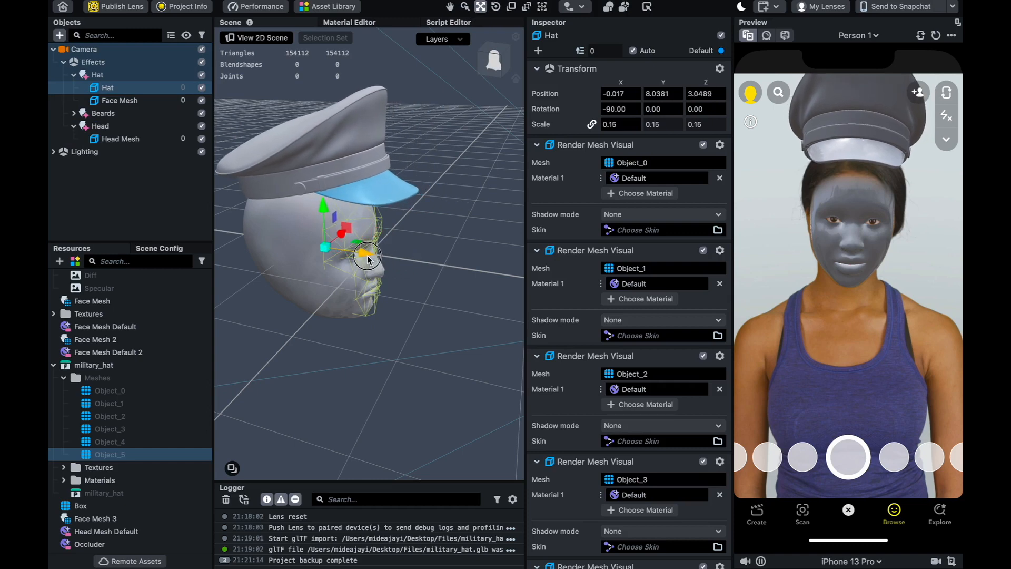
drag(321, 213, 317, 245)
alt+drag(304, 312, 319, 256)
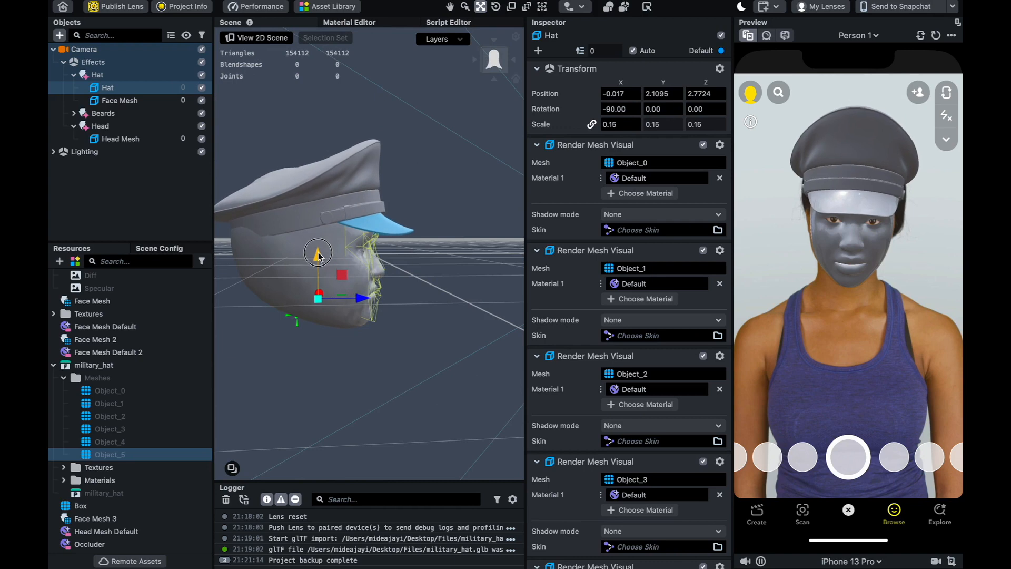
drag(361, 301, 357, 302)
mouse_move(451, 316)
alt+mouse_down()
mouse_move(371, 315)
mouse_move(451, 327)
alt+mouse_up()
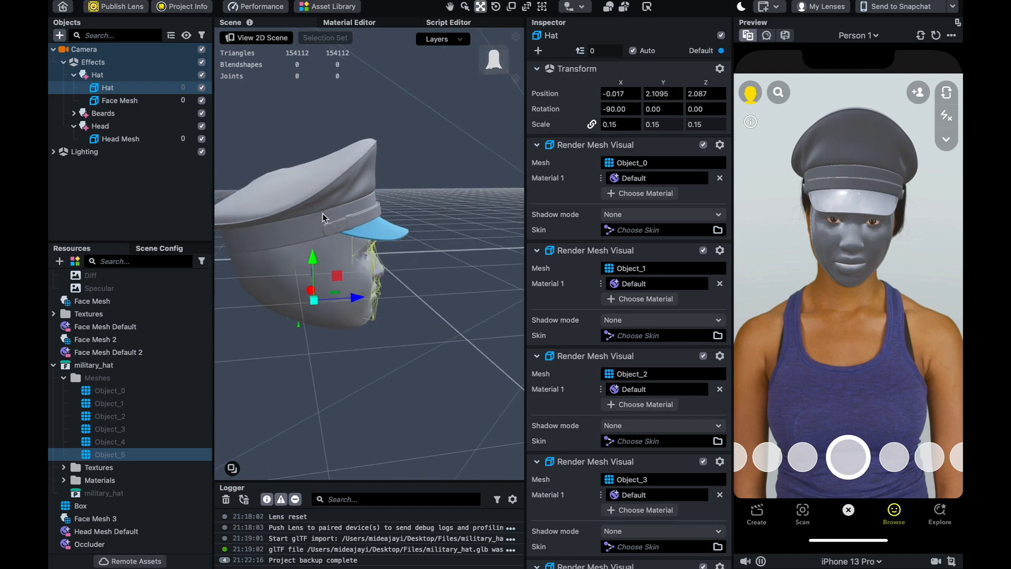
drag(318, 259, 314, 258)
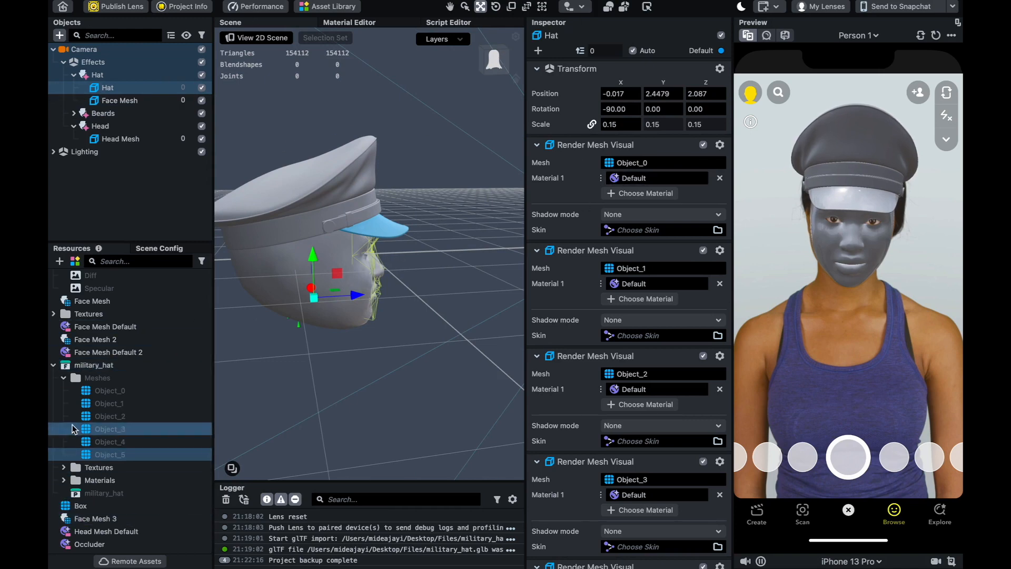
Step: Assign the military_hat material blinn1SG to the Hat's Object_0, Object_1 and Object_2 meshes, replacing the Default material
click(64, 379)
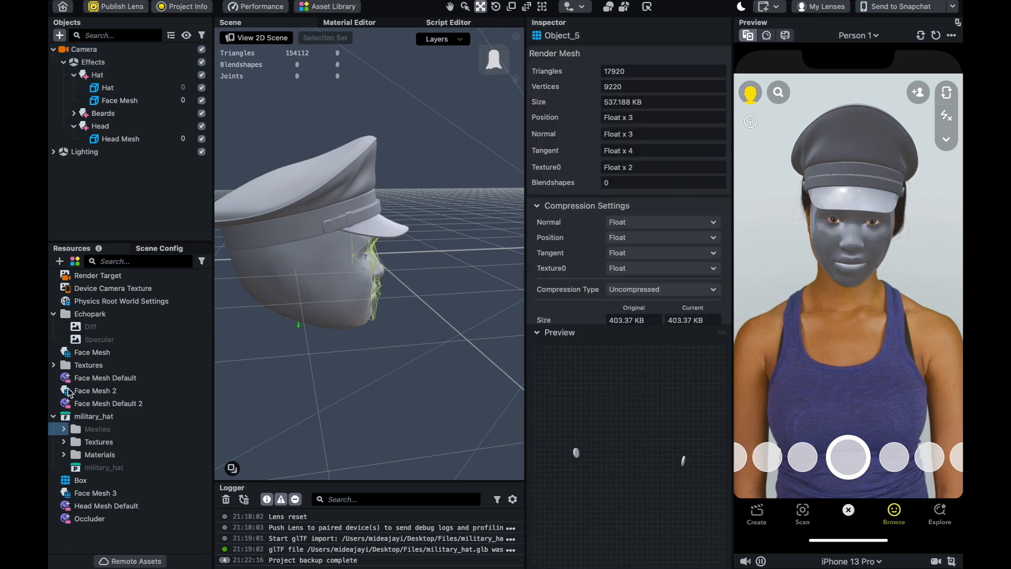
click(64, 456)
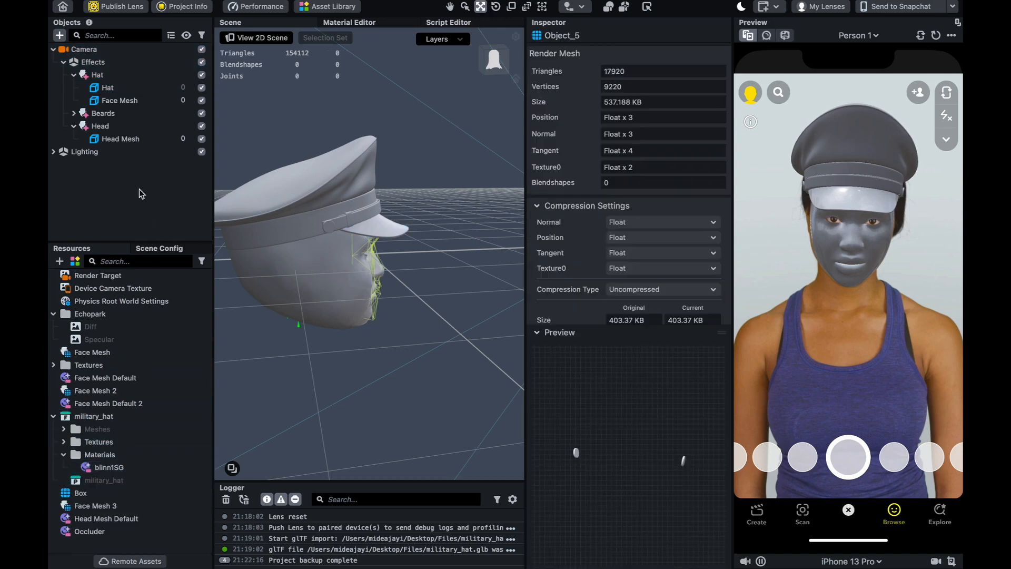
click(124, 88)
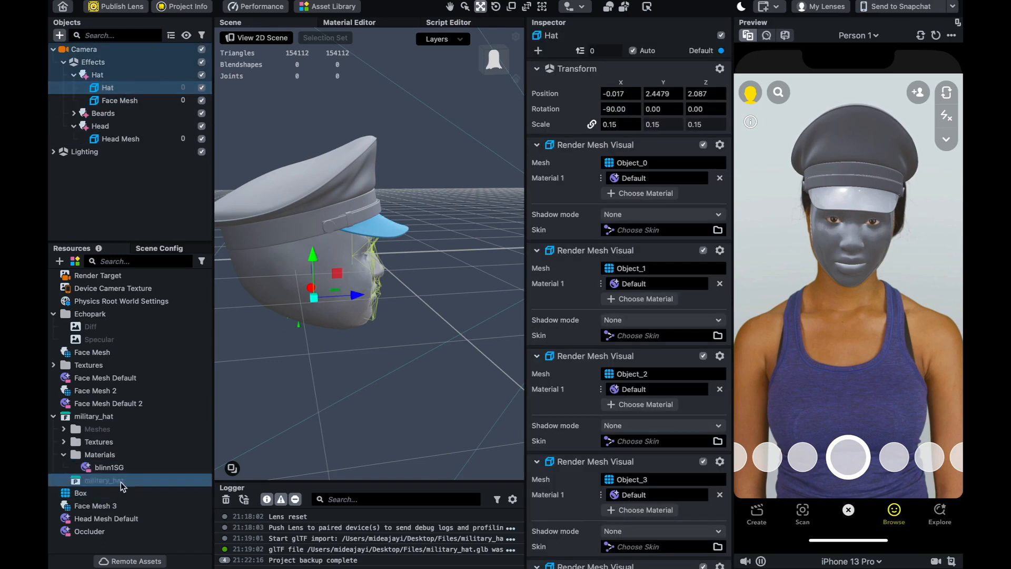
drag(121, 468, 653, 178)
drag(134, 468, 640, 284)
scroll(541, 297, down, 4)
drag(115, 467, 638, 211)
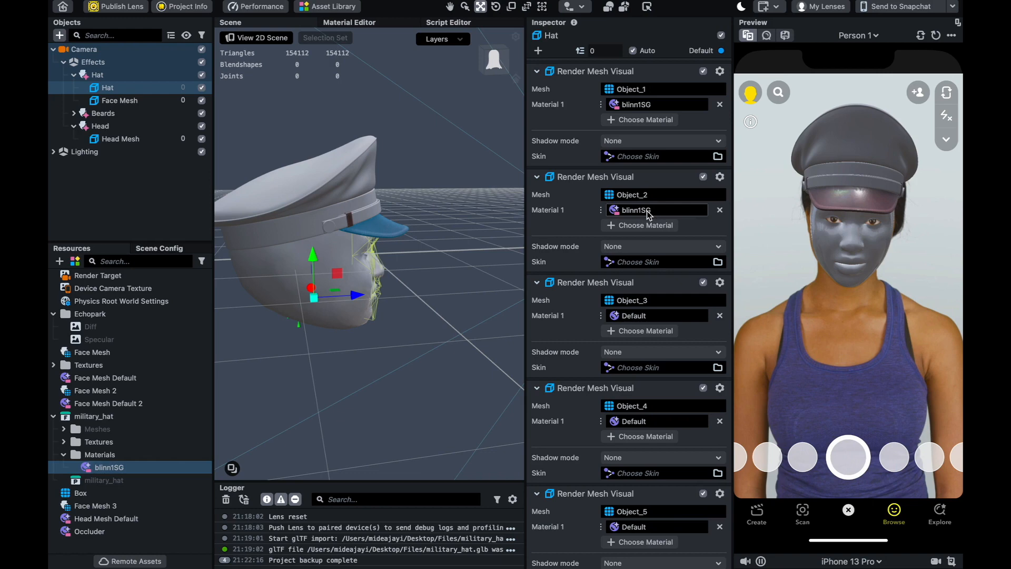
Step: Assign blinn1SG to the Hat's Object_3, Object_4 and Object_5 meshes and check the textured hat
drag(160, 468, 645, 323)
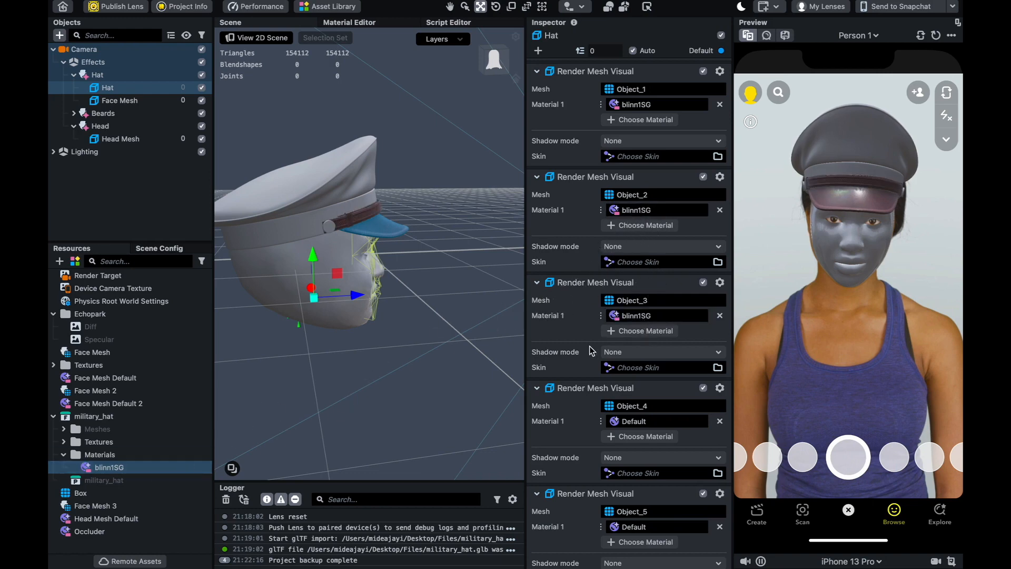
scroll(592, 351, down, 2)
drag(140, 467, 651, 378)
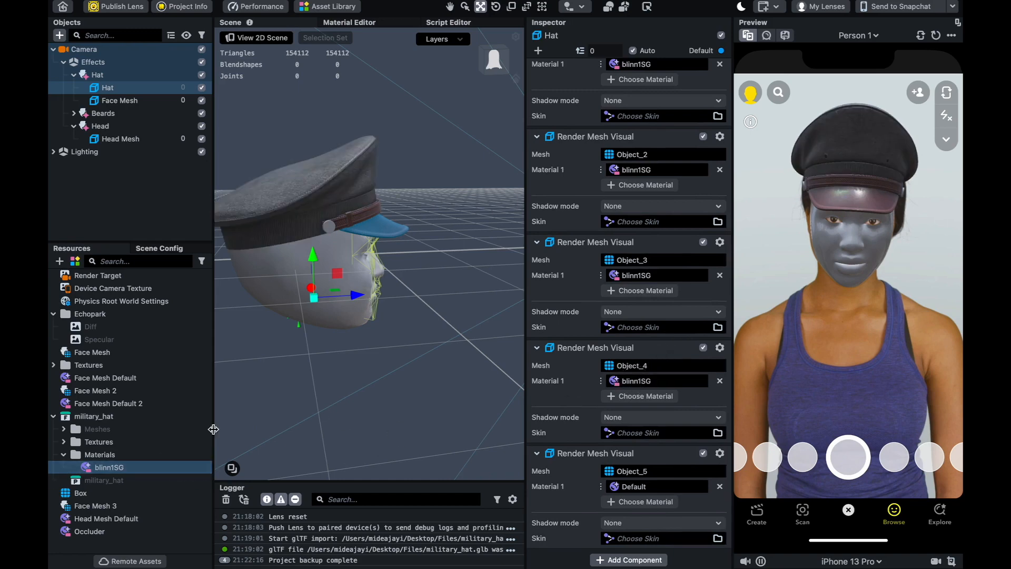
drag(408, 463, 651, 486)
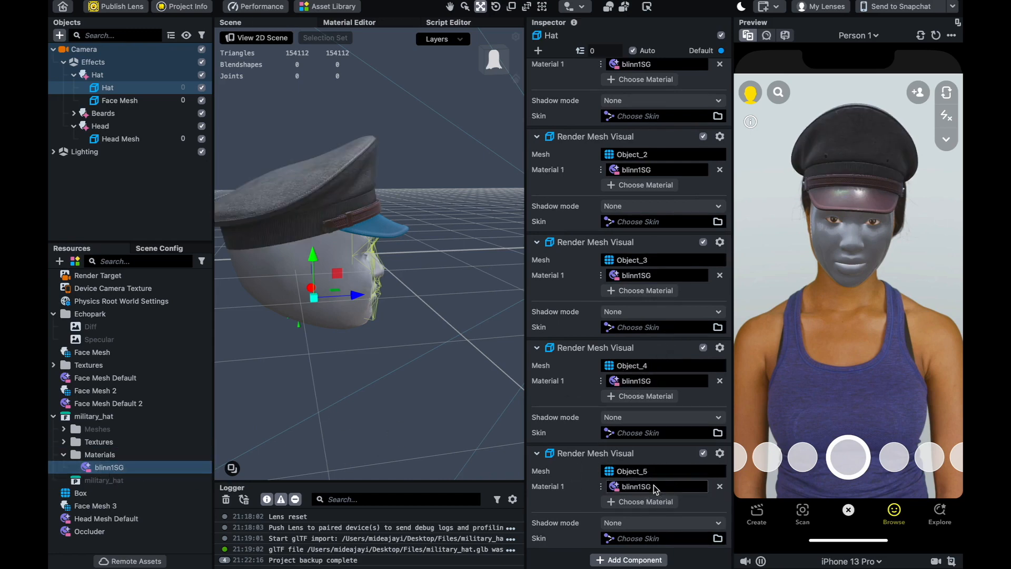
scroll(610, 369, up, 10)
scroll(636, 293, down, 5)
scroll(637, 293, down, 1)
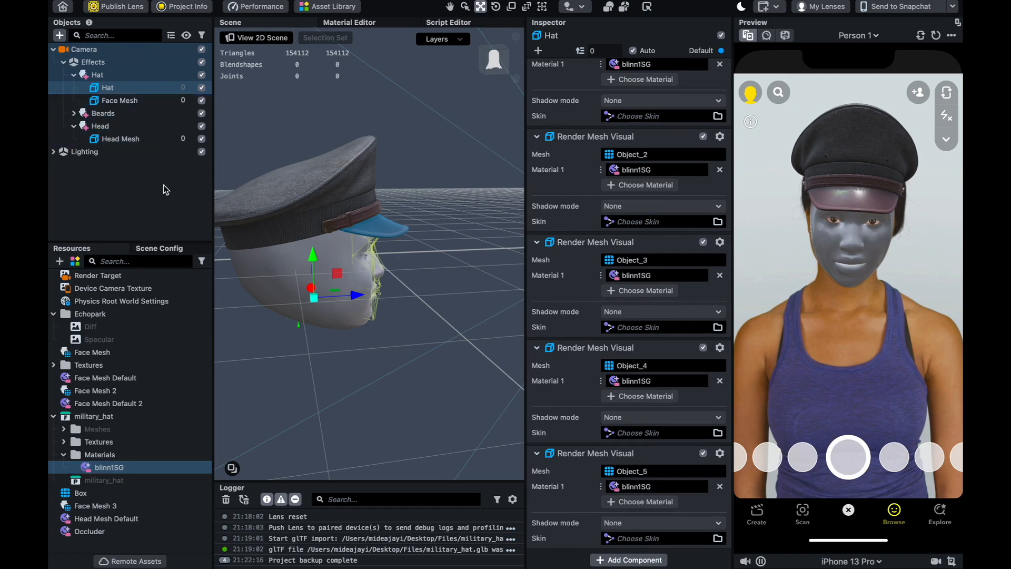
mouse_move(397, 311)
right_down()
mouse_move(436, 313)
mouse_move(445, 325)
mouse_move(392, 315)
right_up()
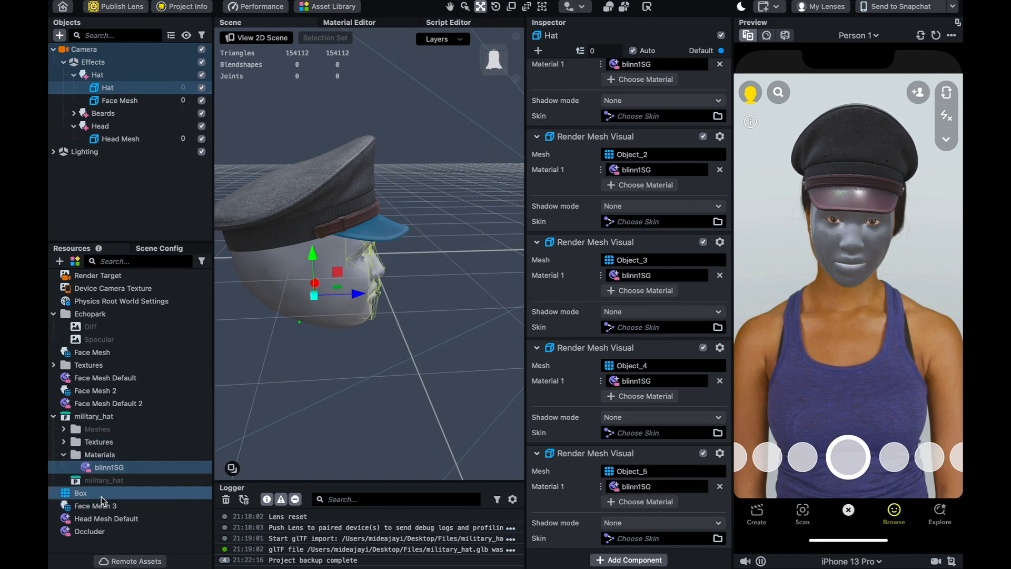
Step: Compress the military_hat textures 1, 3 and 6 together with Optimization Mode Size and Medium texture quality
click(62, 444)
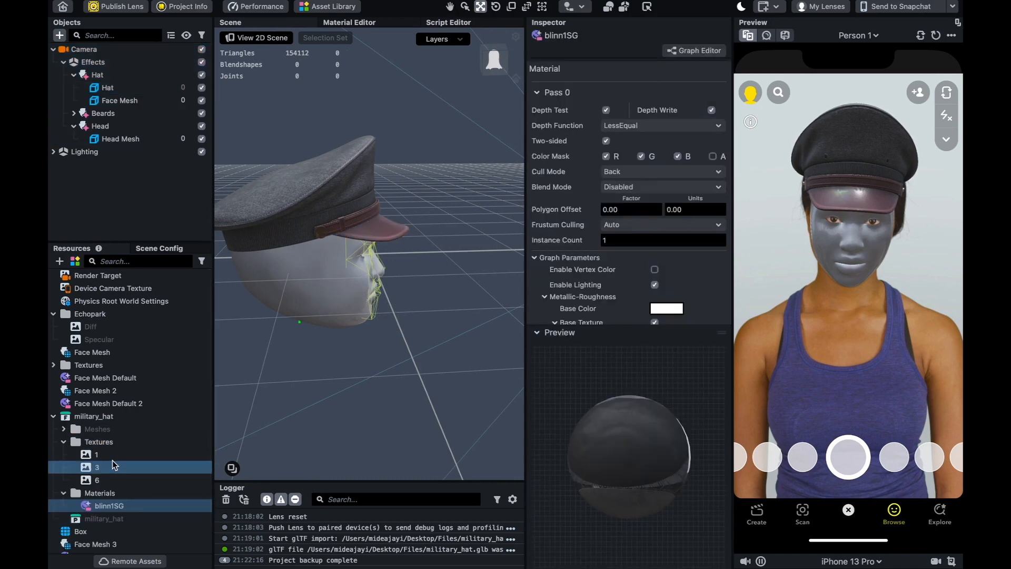
click(112, 457)
shift+click(122, 480)
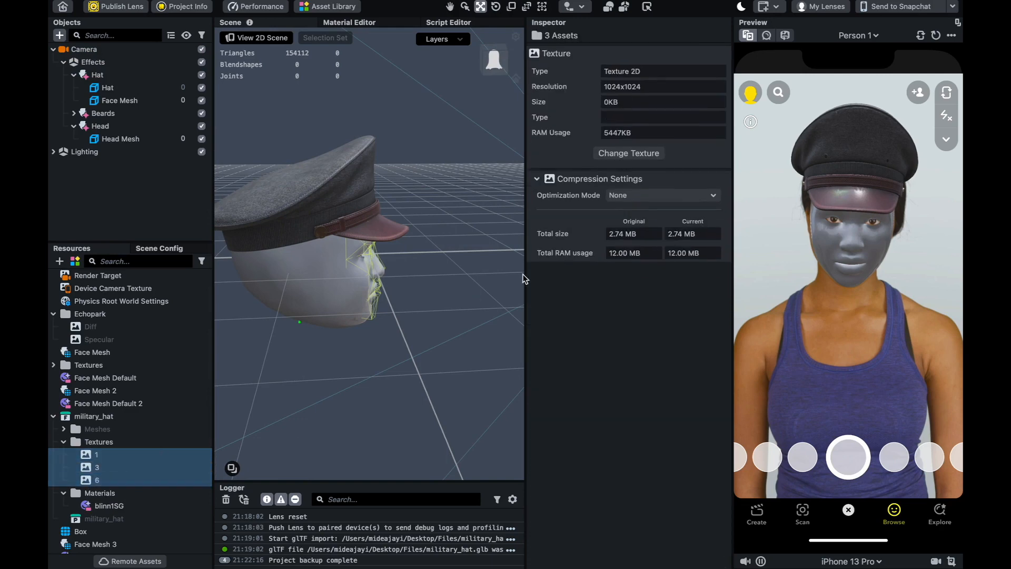
click(636, 200)
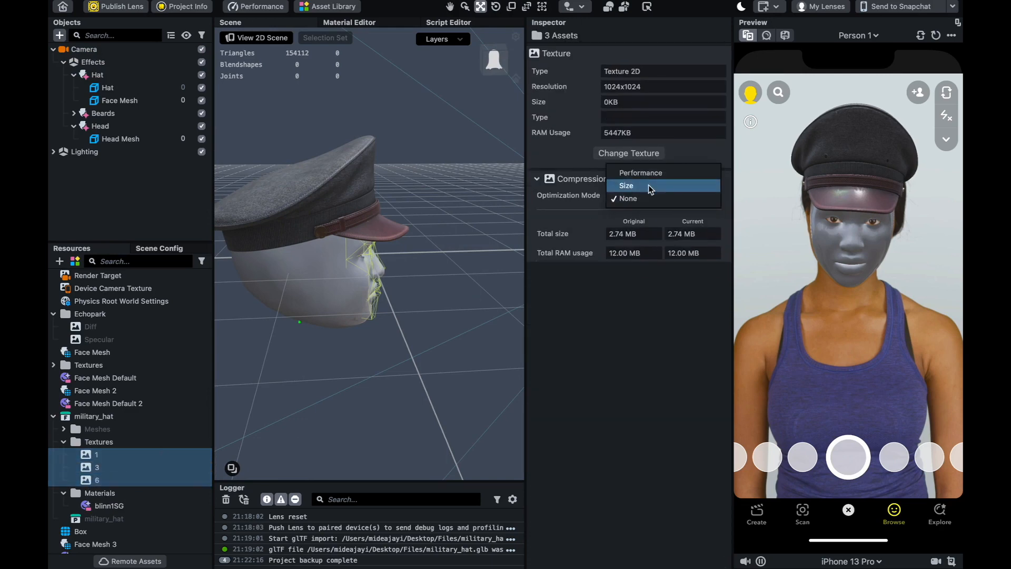
click(649, 184)
click(643, 215)
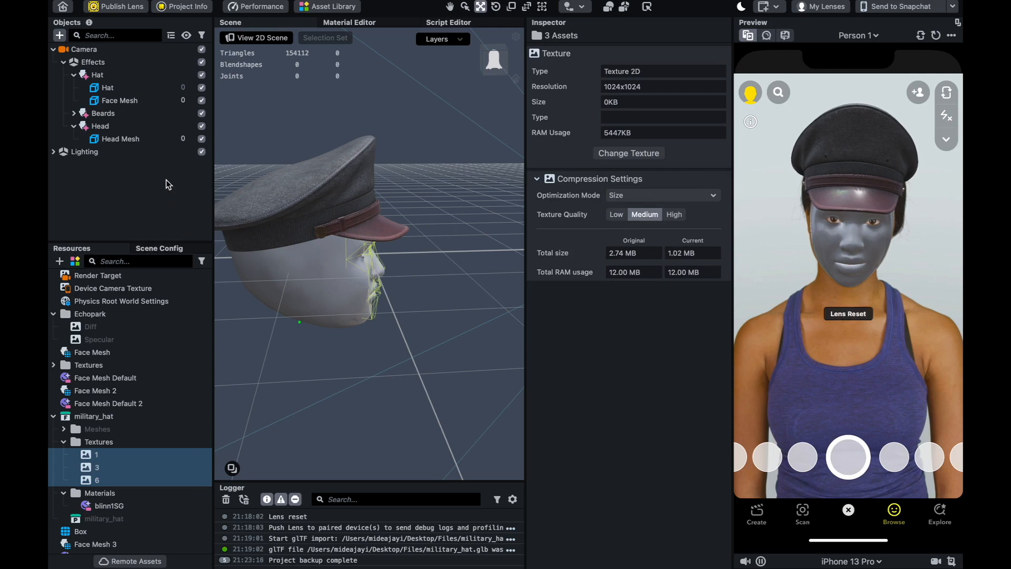
alt+drag(458, 303, 327, 279)
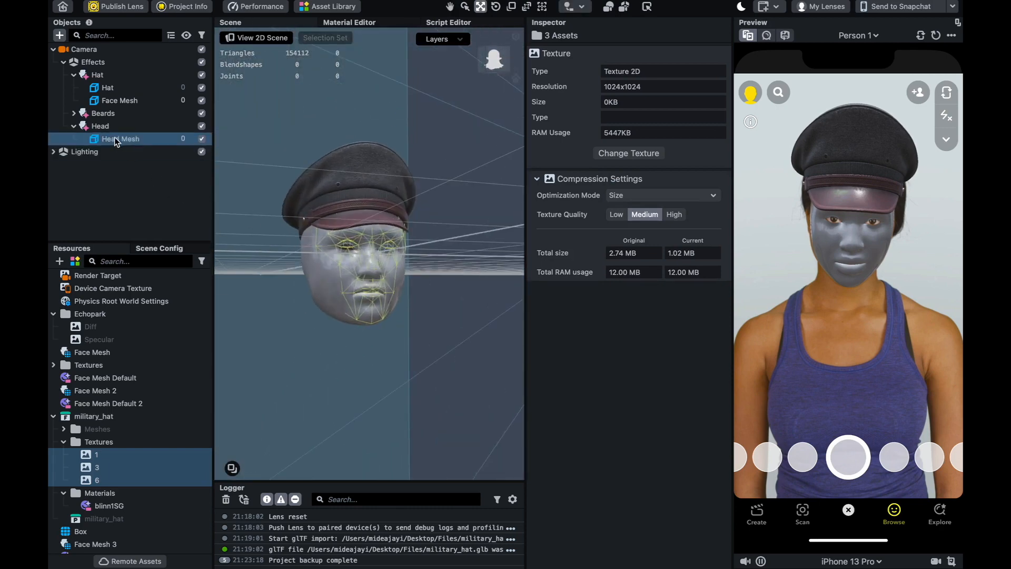
click(111, 118)
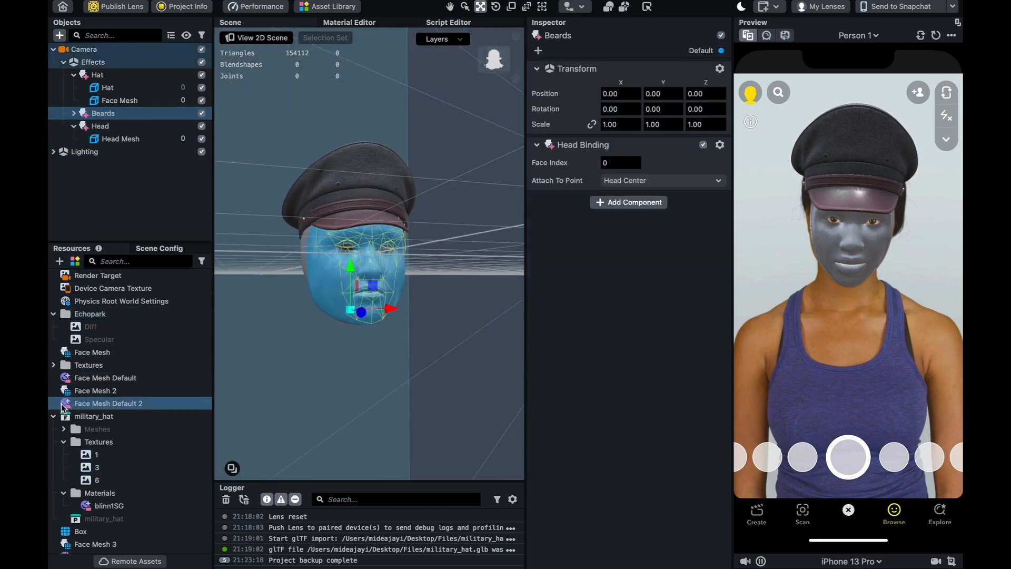
click(52, 416)
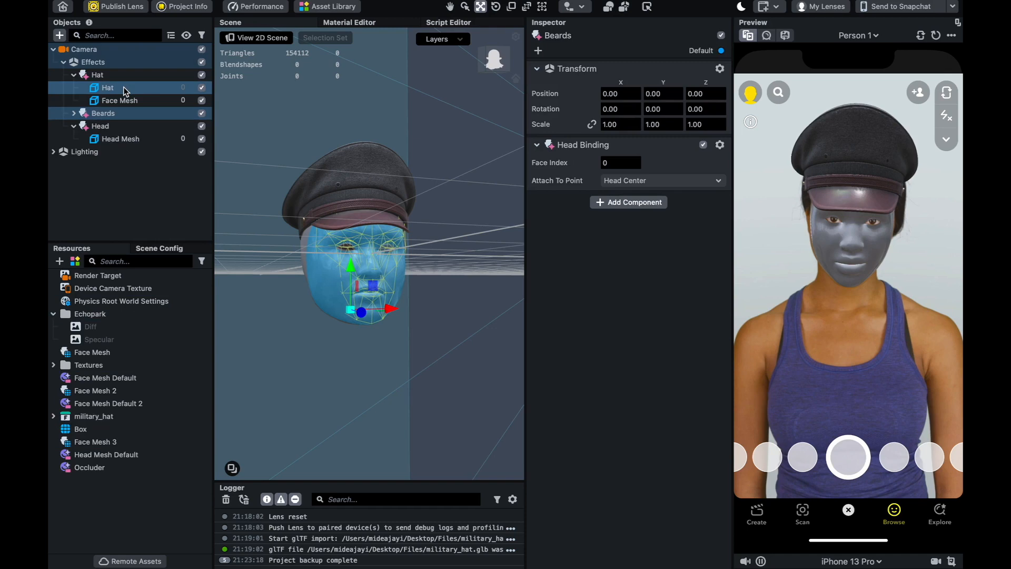
click(124, 100)
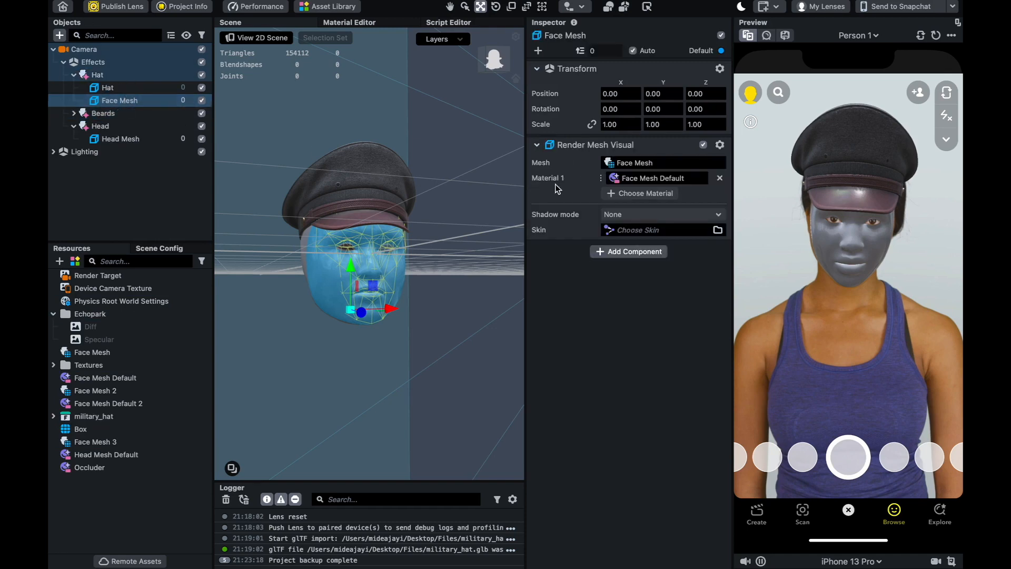
click(614, 181)
double_click(444, 227)
key(super+z)
key(super+z)
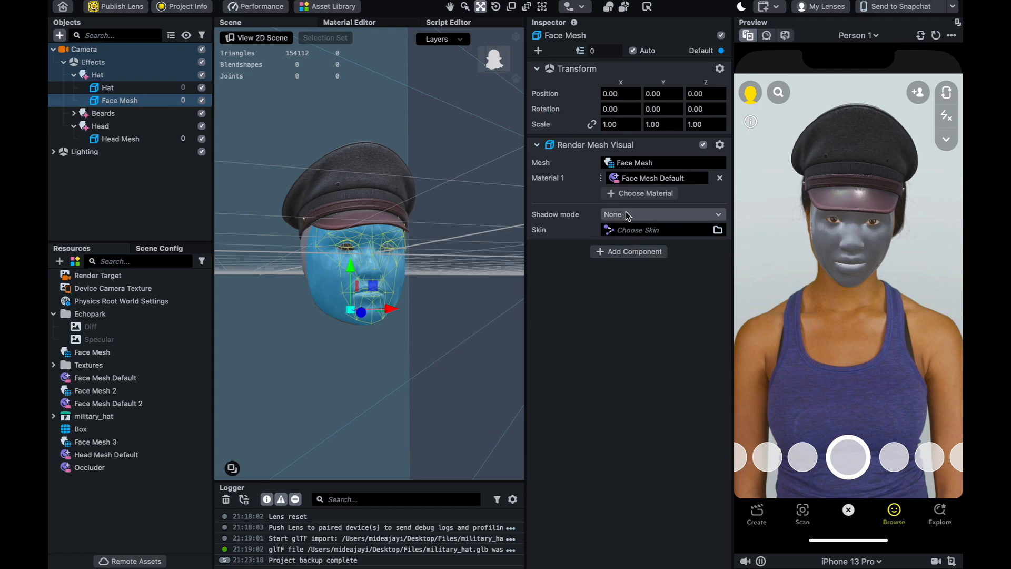
key(super+shift+z)
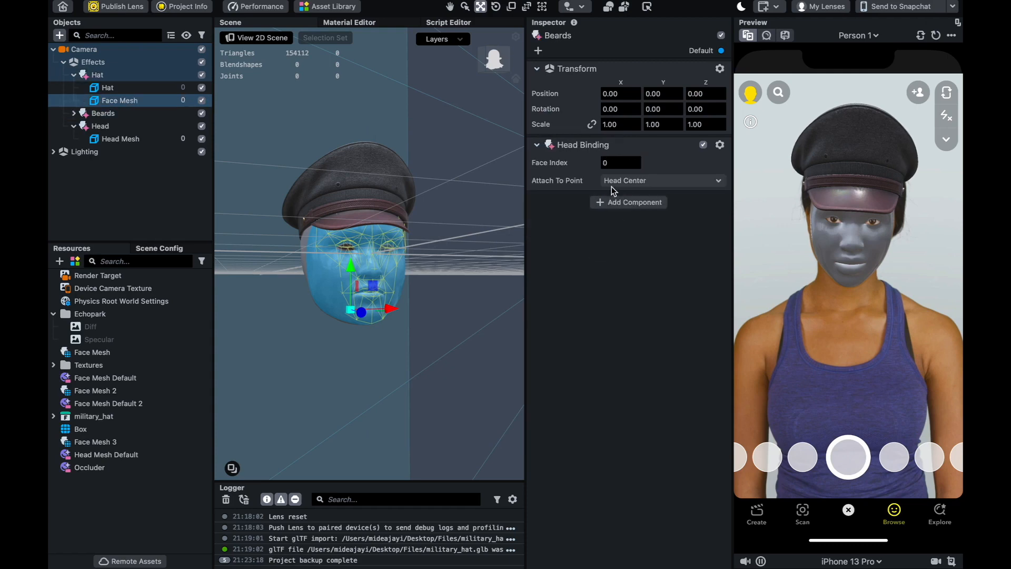
Step: Delete the Face Mesh object nested under the Hat head binding
click(131, 79)
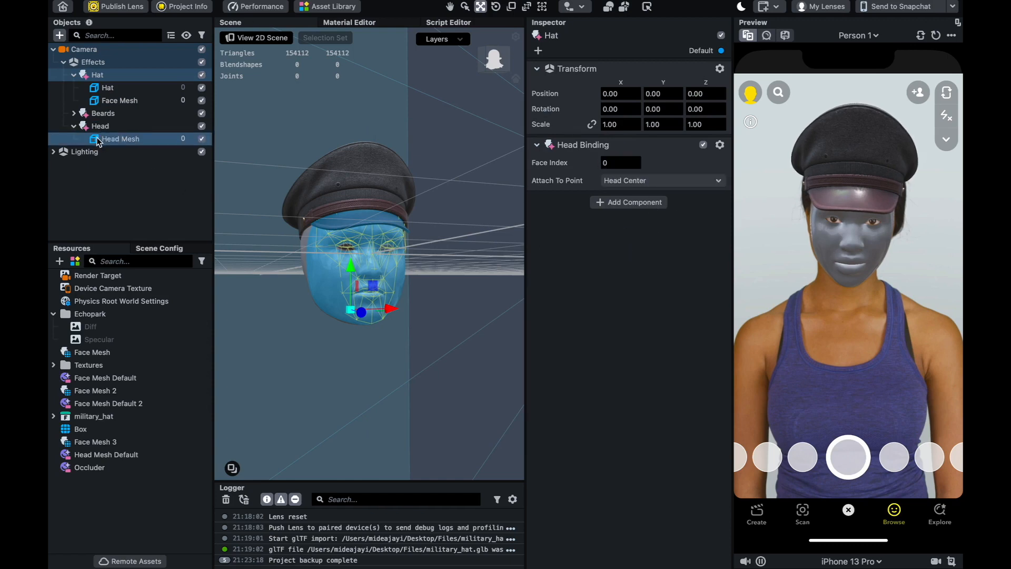
click(115, 99)
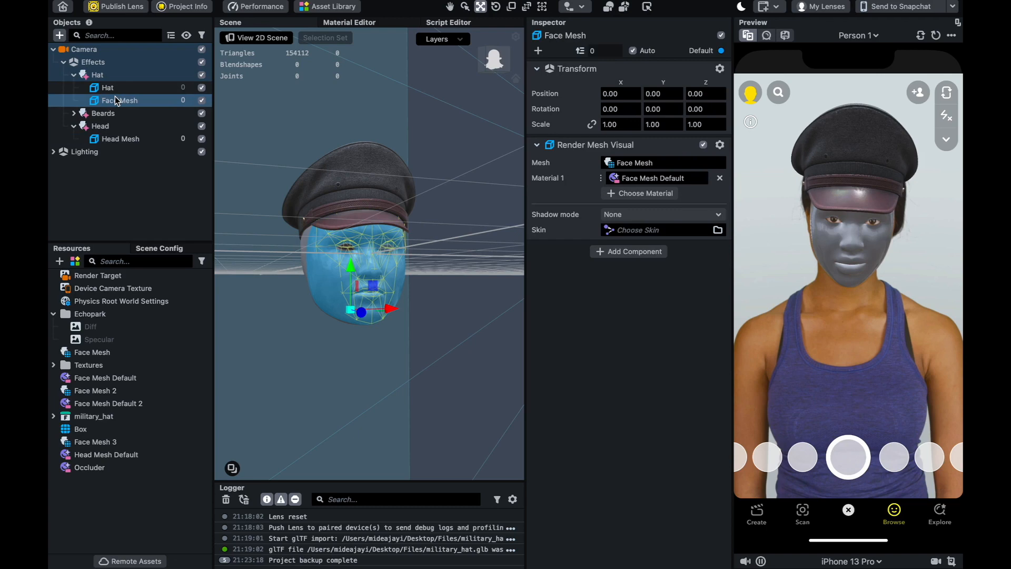
key(Delete)
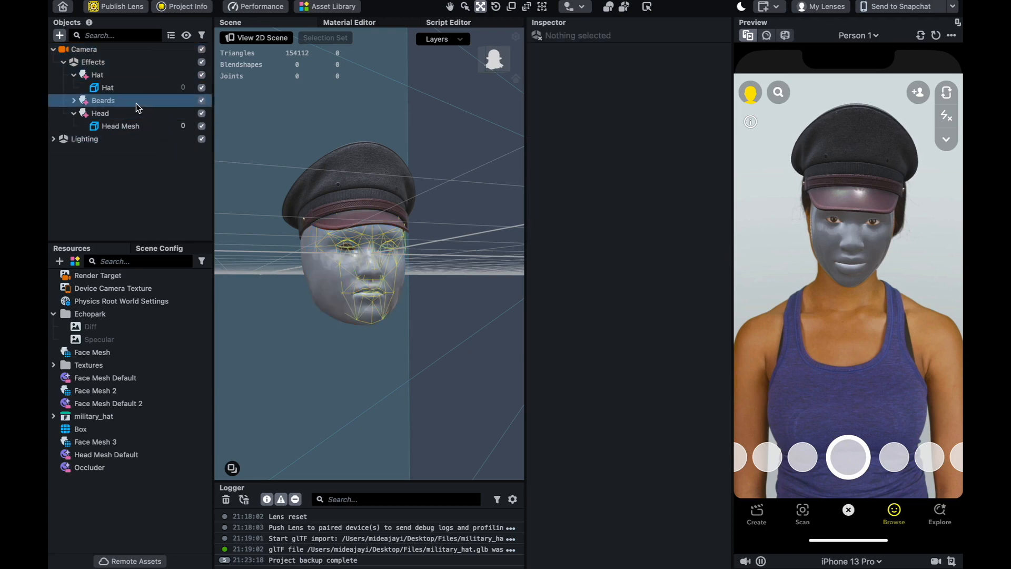
right_drag(310, 255, 329, 267)
click(130, 100)
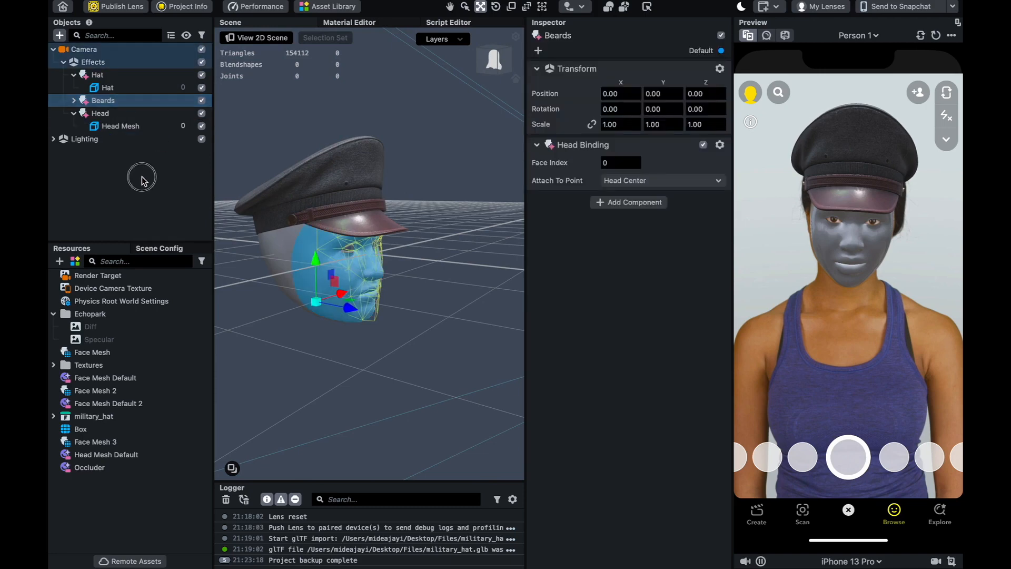
click(147, 158)
Step: Search the Asset Library for beard and import the Light Mustache and Beard asset into the project
click(317, 8)
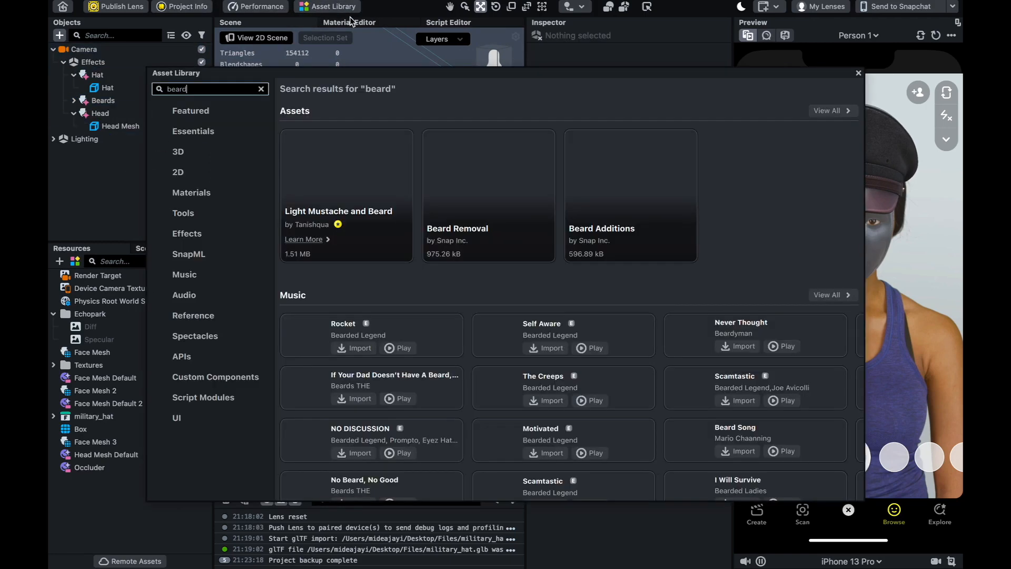
key(BackSpace)
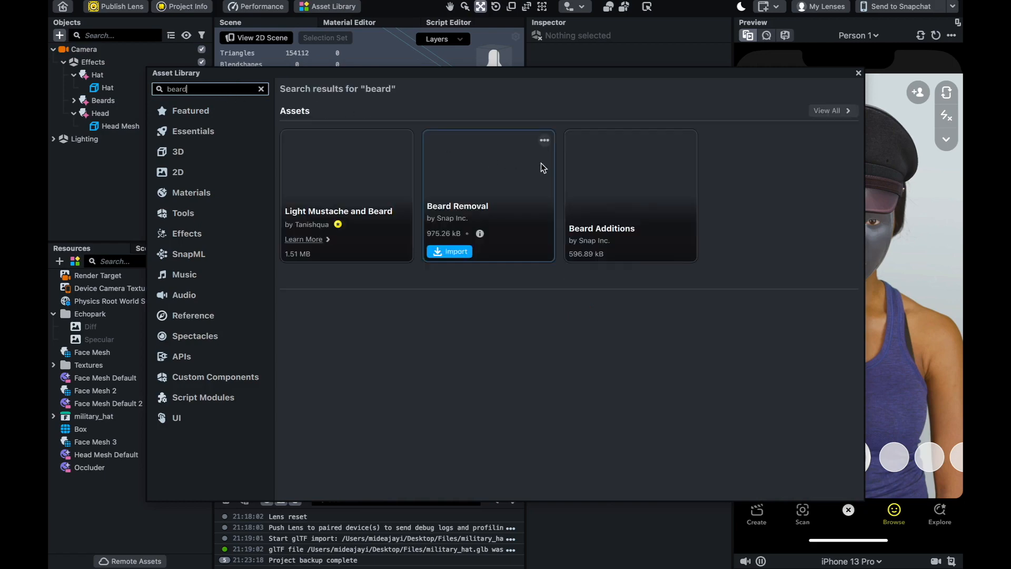
click(834, 111)
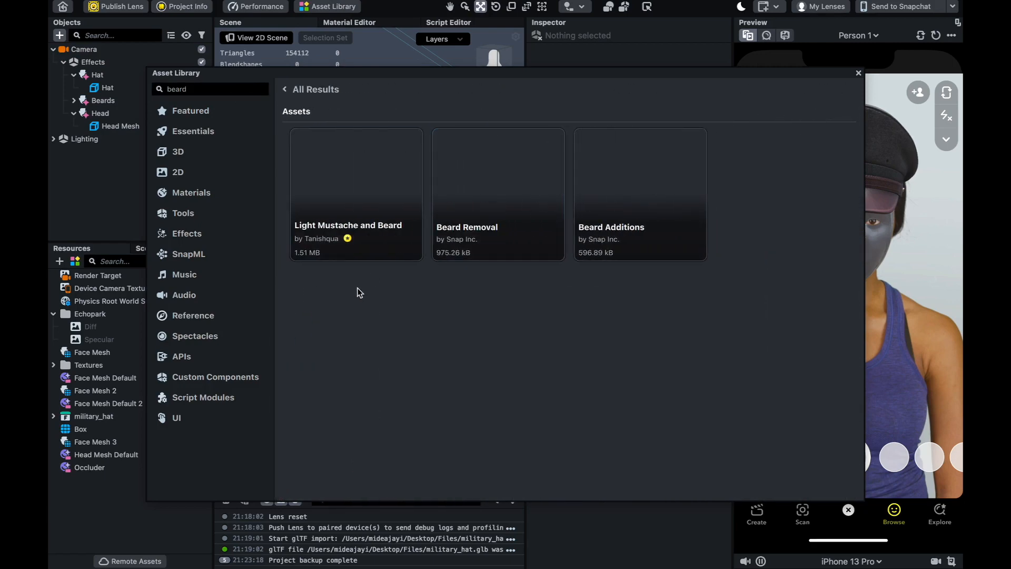
mouse_move(347, 182)
mouse_move(363, 230)
click(319, 252)
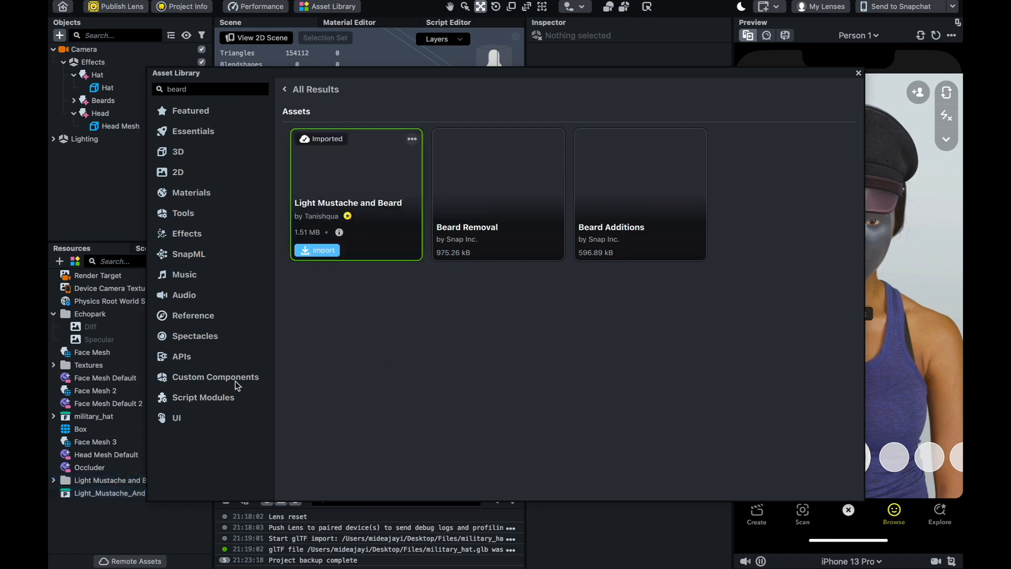
click(858, 74)
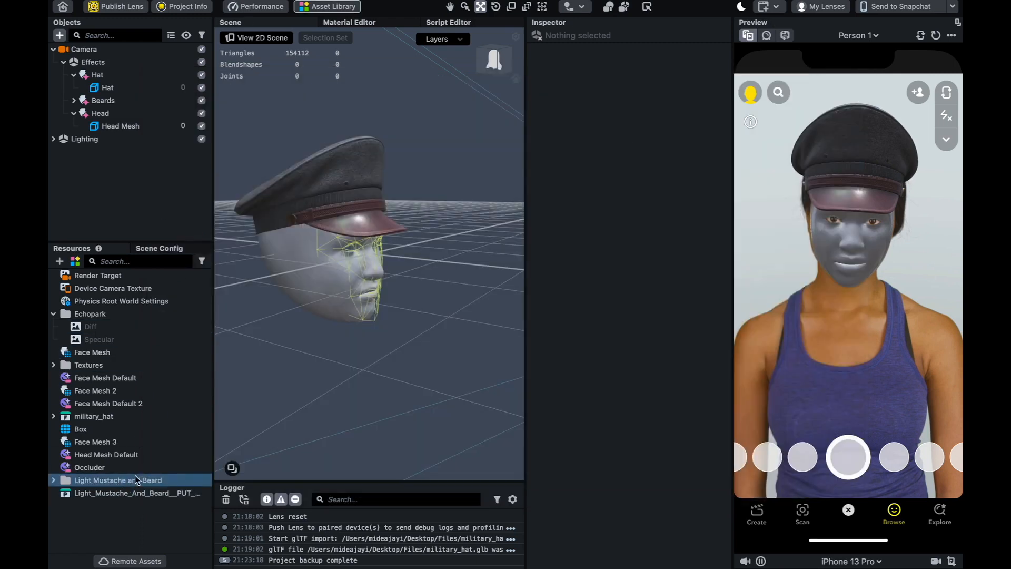
Step: Assign the imported Face Mesh - Beard as the Beard object's mesh and enable Blend Normals
click(53, 480)
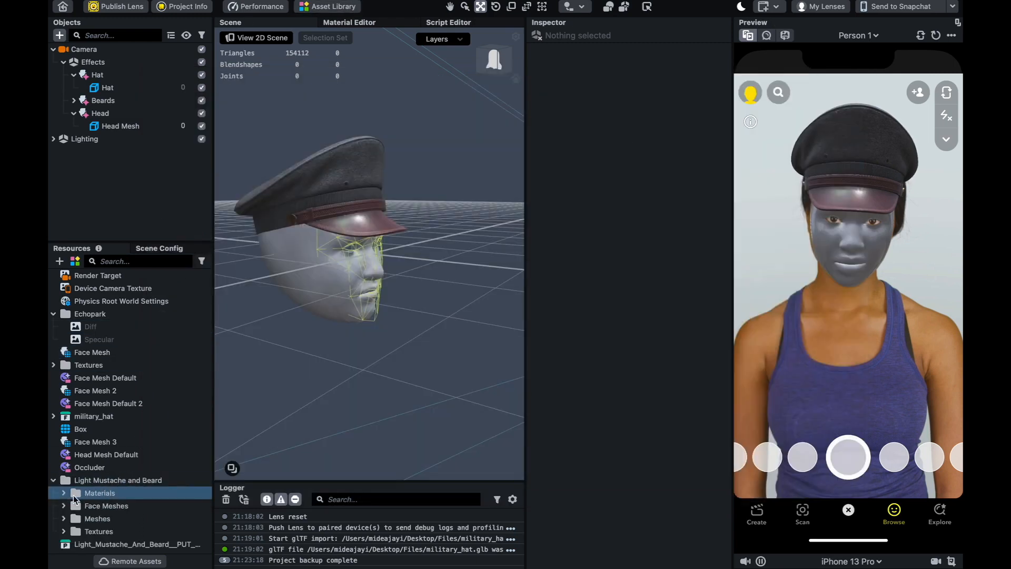
click(63, 506)
scroll(71, 504, down, 2)
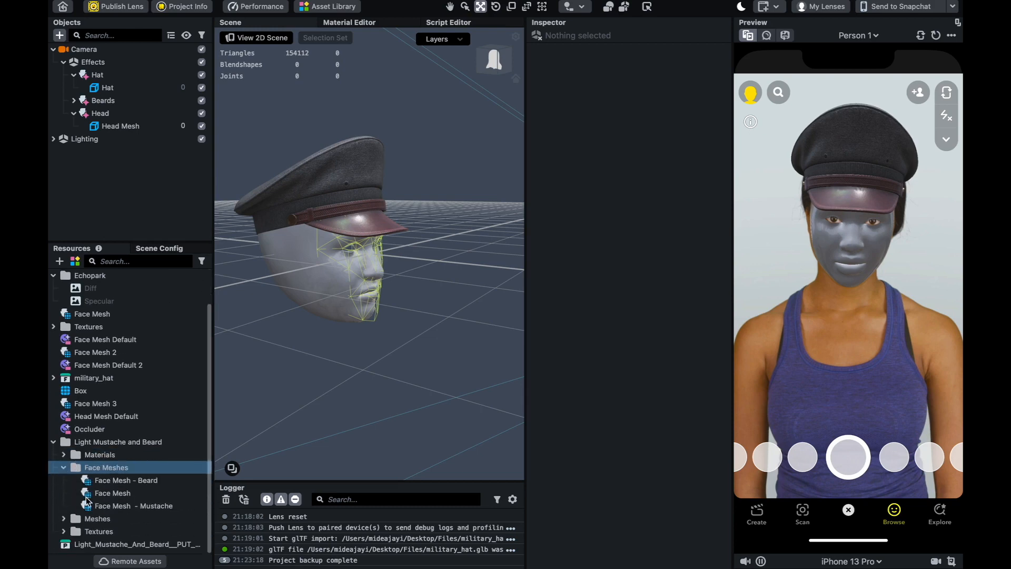
click(73, 100)
click(111, 114)
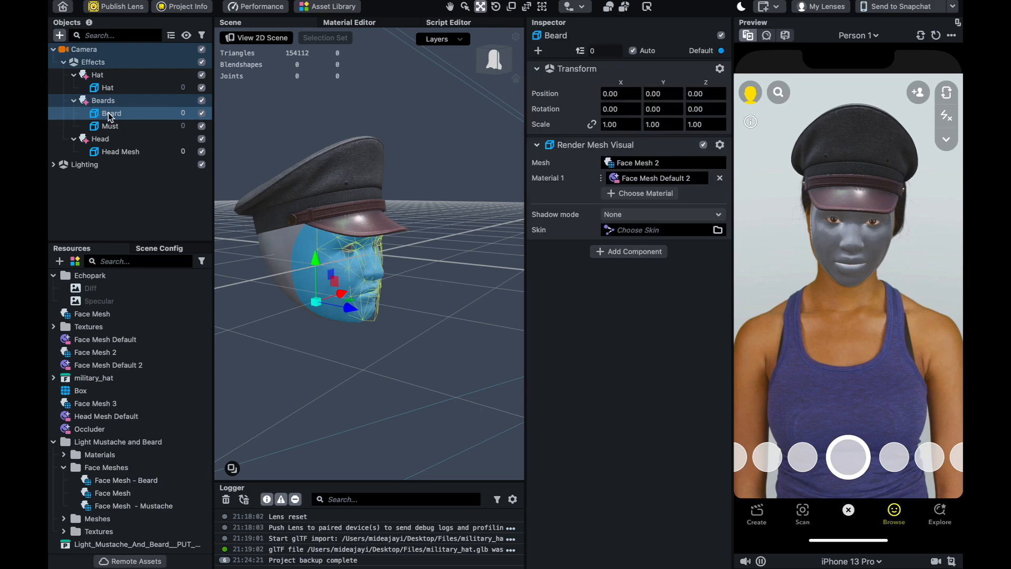
drag(146, 481, 627, 164)
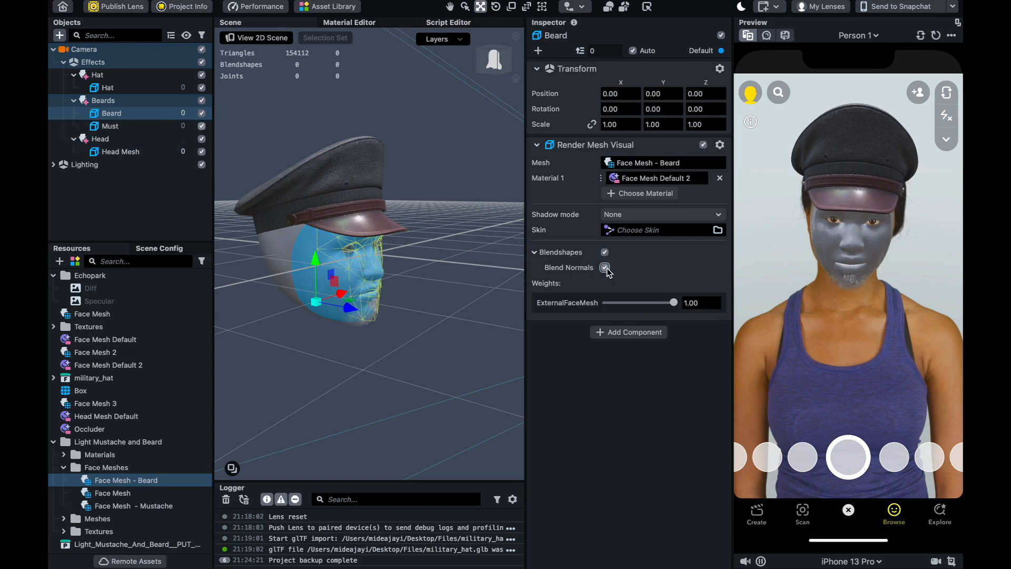
Step: Assign the imported Face Mesh - Mustache as the Must object's mesh and enable Blend Normals
click(141, 130)
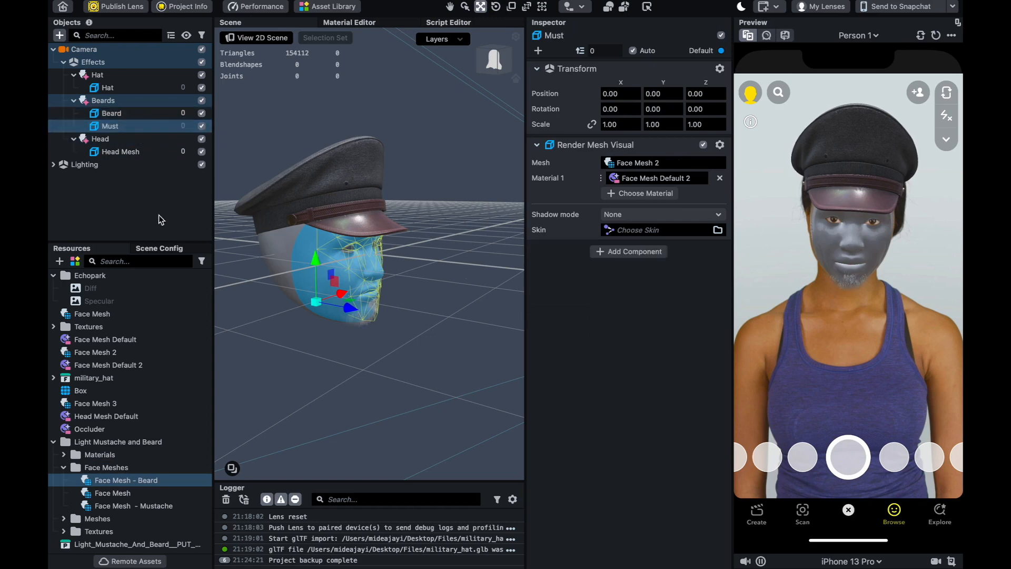
drag(120, 504, 634, 163)
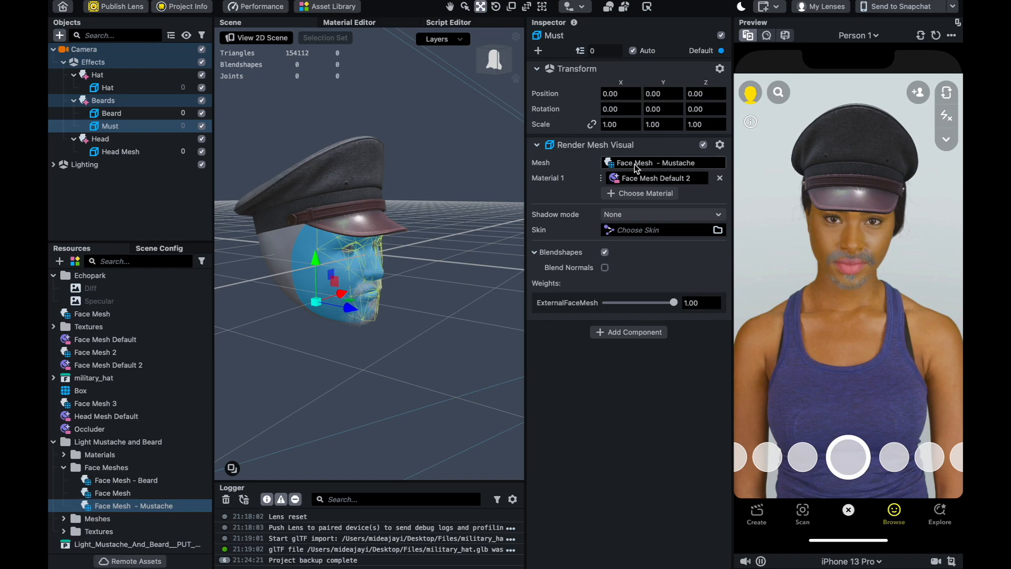
click(605, 267)
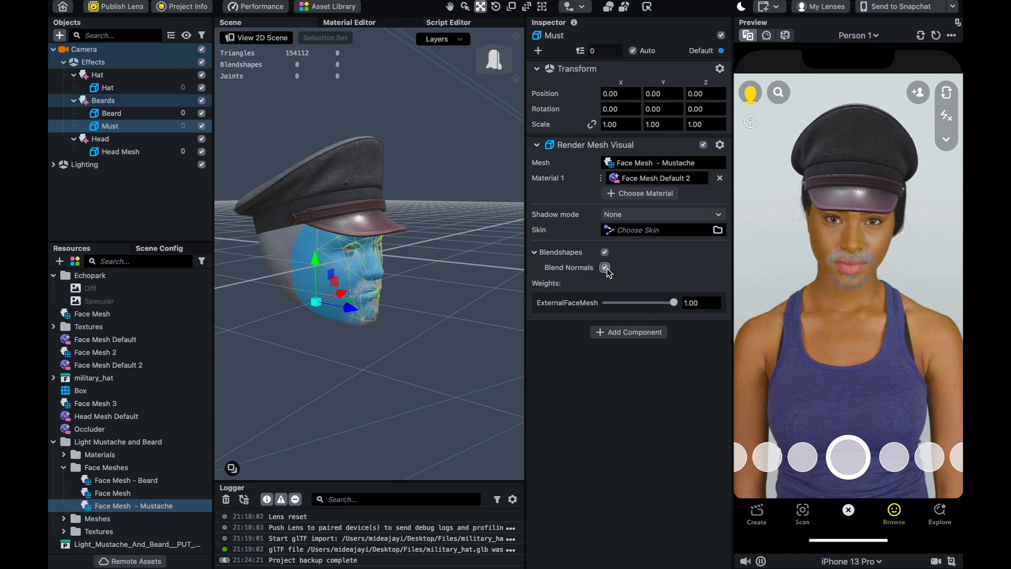
drag(674, 303, 734, 316)
Step: Set the Beard object's ExternalFaceMesh blendshape weight to 0.80
click(138, 112)
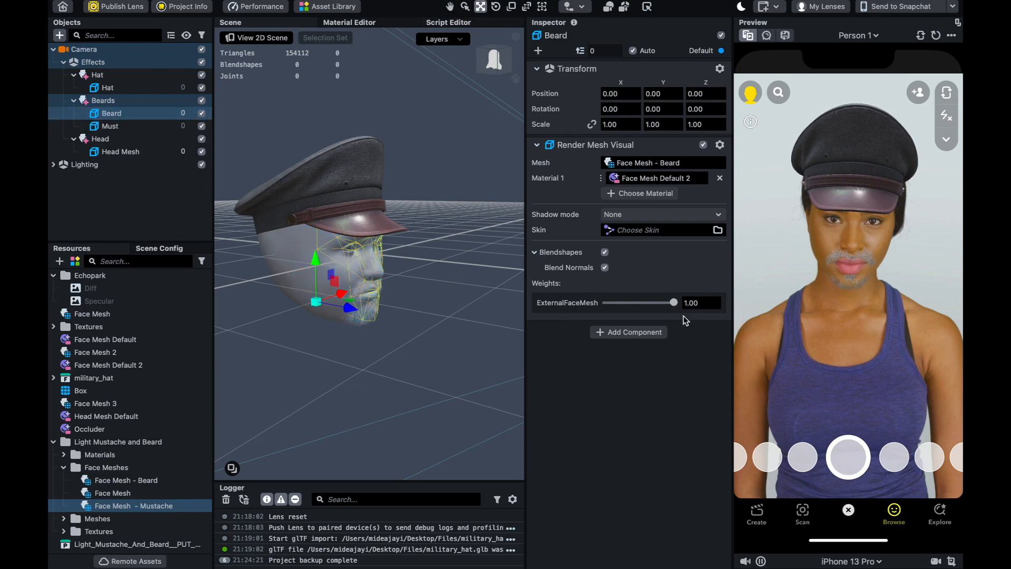
drag(673, 304, 738, 322)
drag(674, 305, 663, 304)
Step: Lower the Must object's ExternalFaceMesh blendshape weight to about 0.66
click(165, 127)
drag(675, 305, 651, 305)
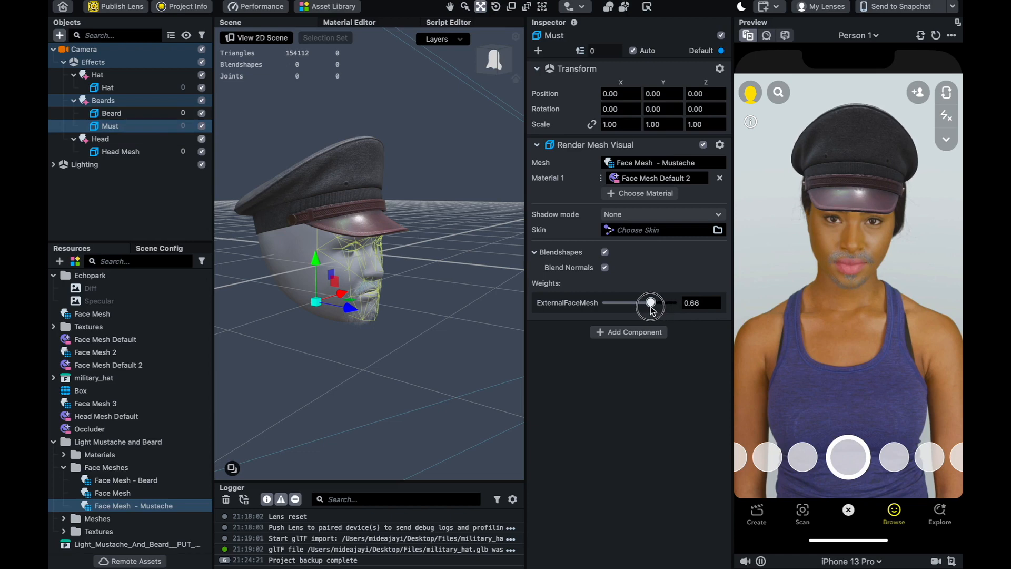
click(145, 215)
click(123, 113)
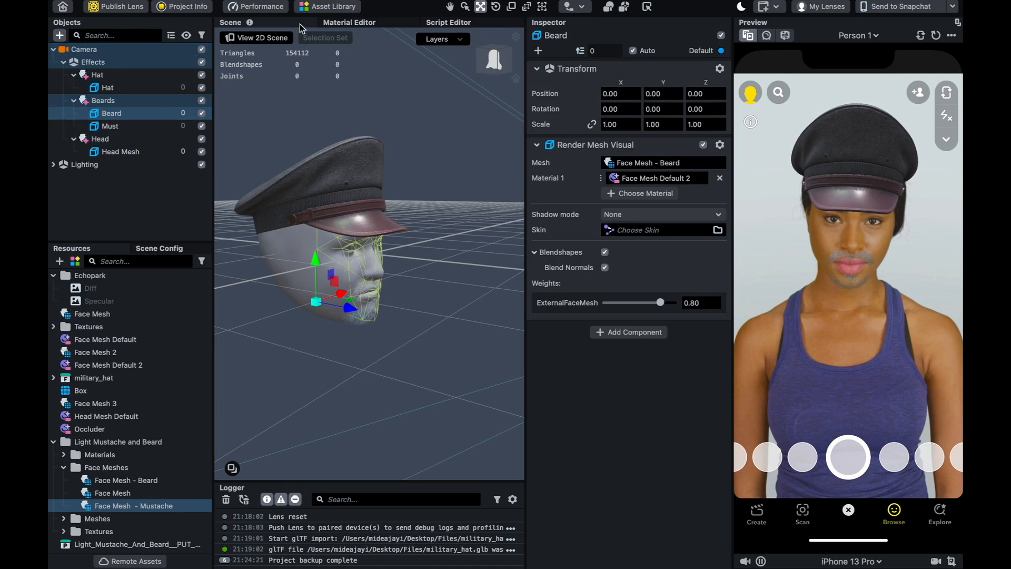
Step: Search the Asset Library for hair and look through all matching assets
click(326, 7)
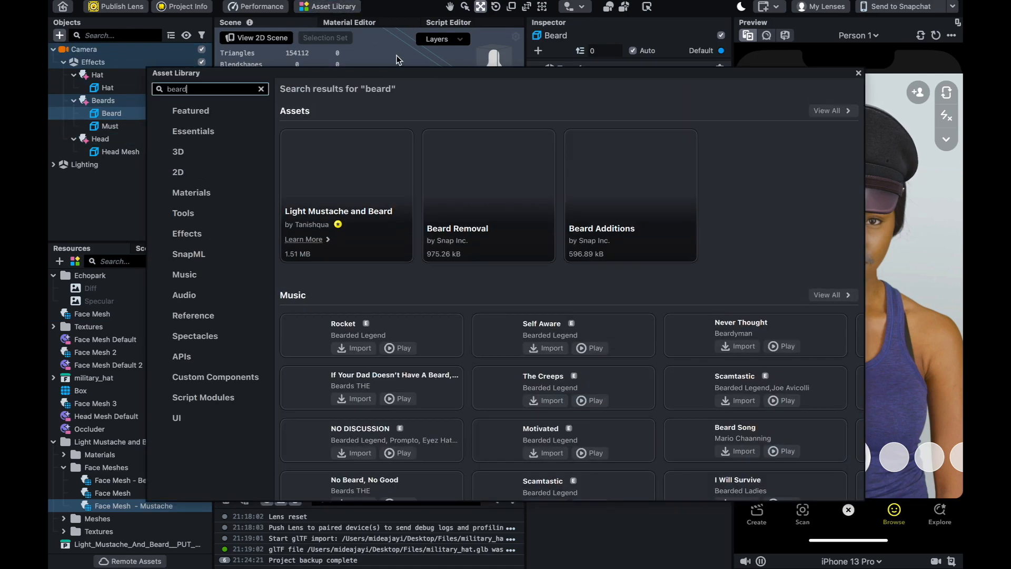
key(super+a)
text(hair)
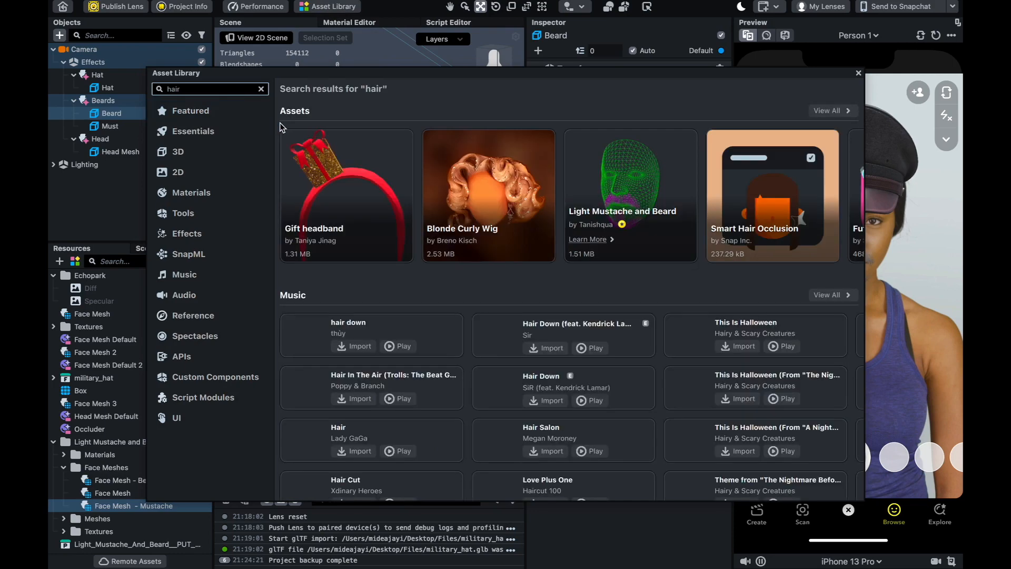
click(842, 109)
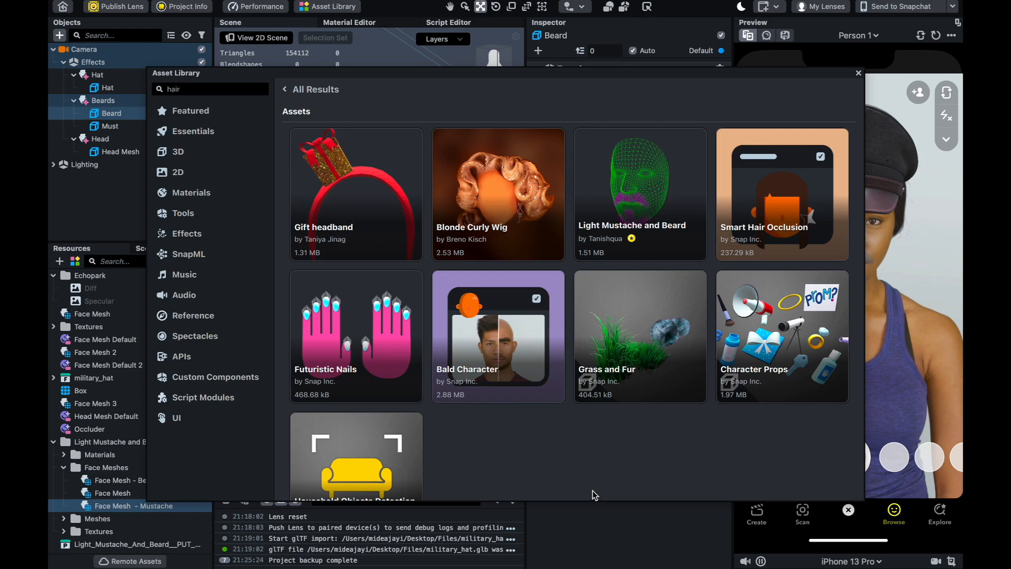
scroll(662, 442, down, 2)
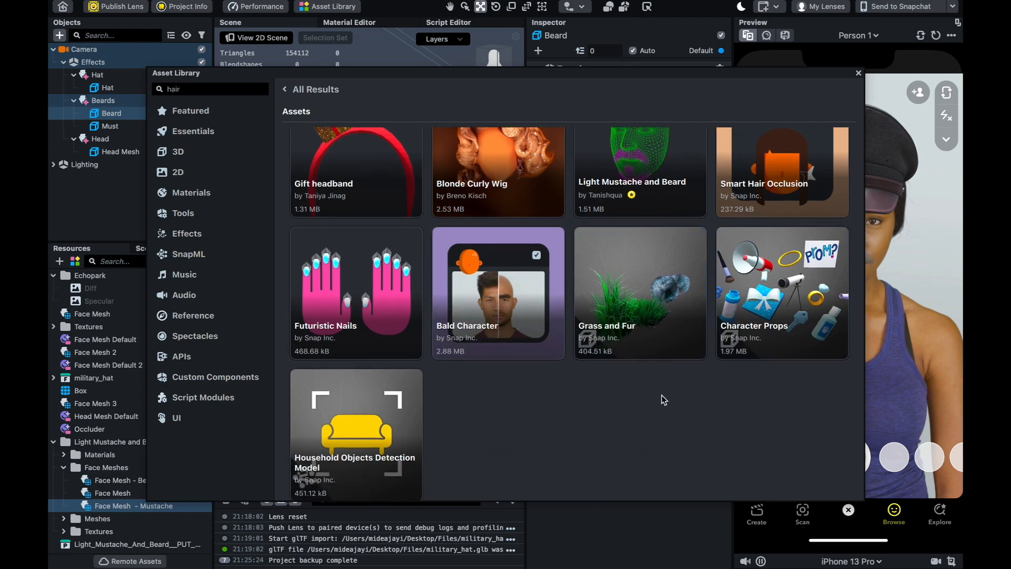
scroll(661, 395, up, 2)
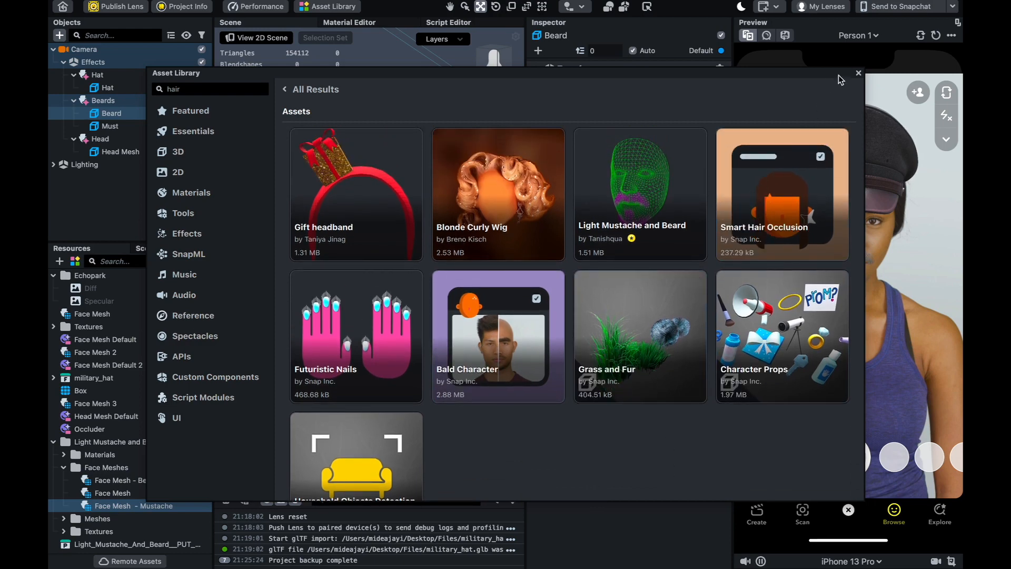
click(858, 74)
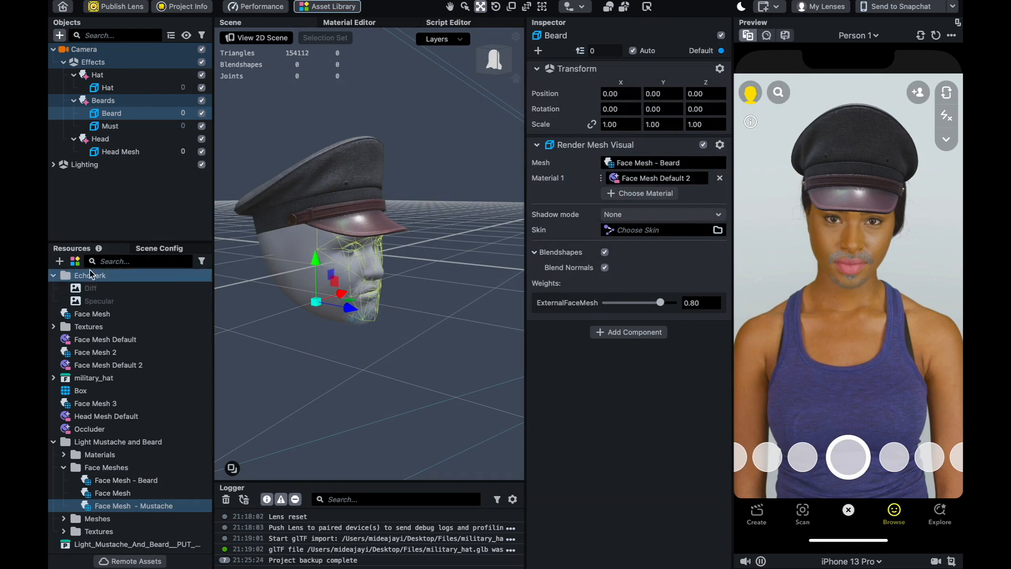
Step: Enable Two-sided on Material in the Light Mustache and Beard package's Materials folder
click(60, 261)
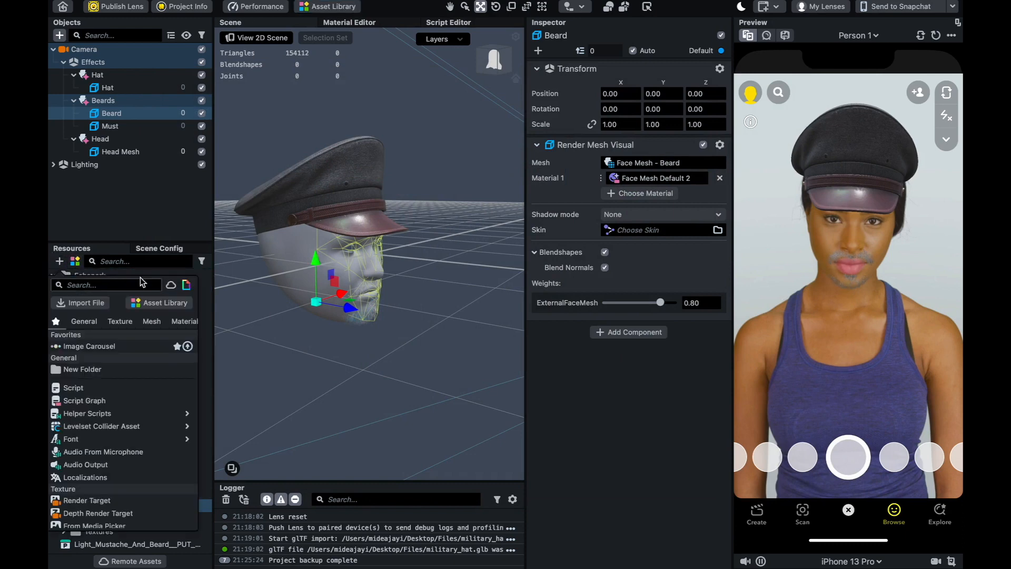
click(143, 202)
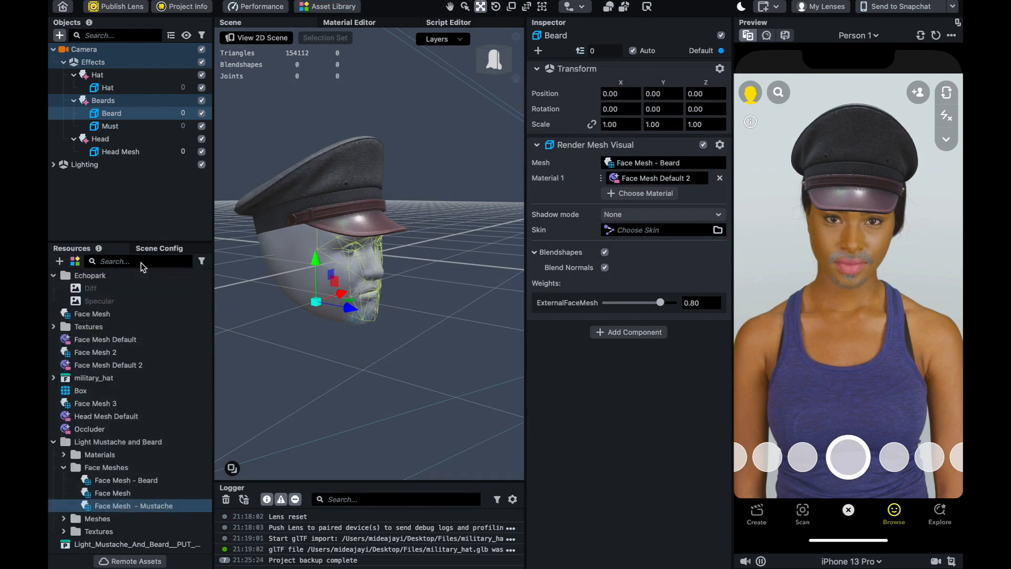
click(63, 455)
click(107, 467)
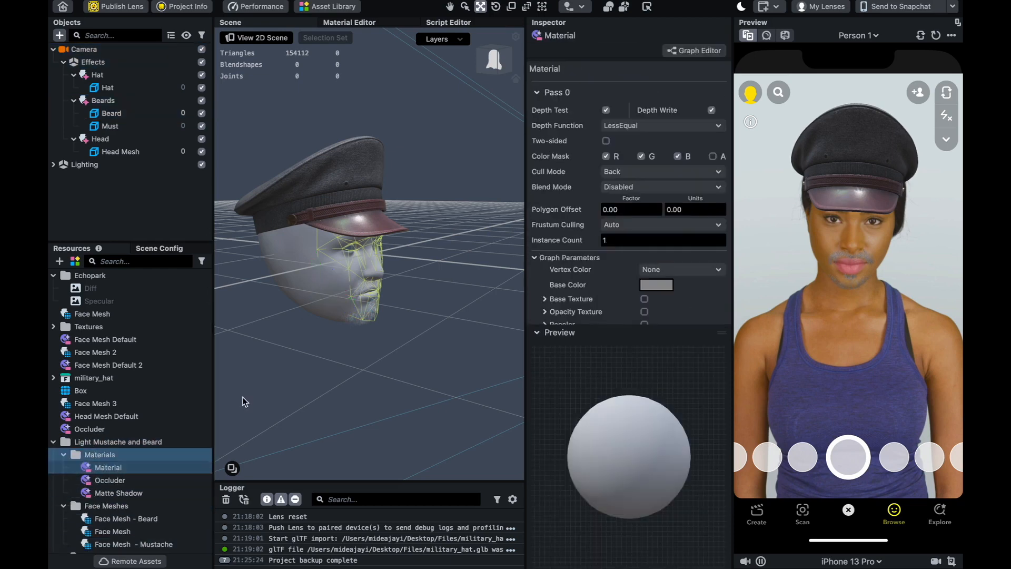
click(607, 141)
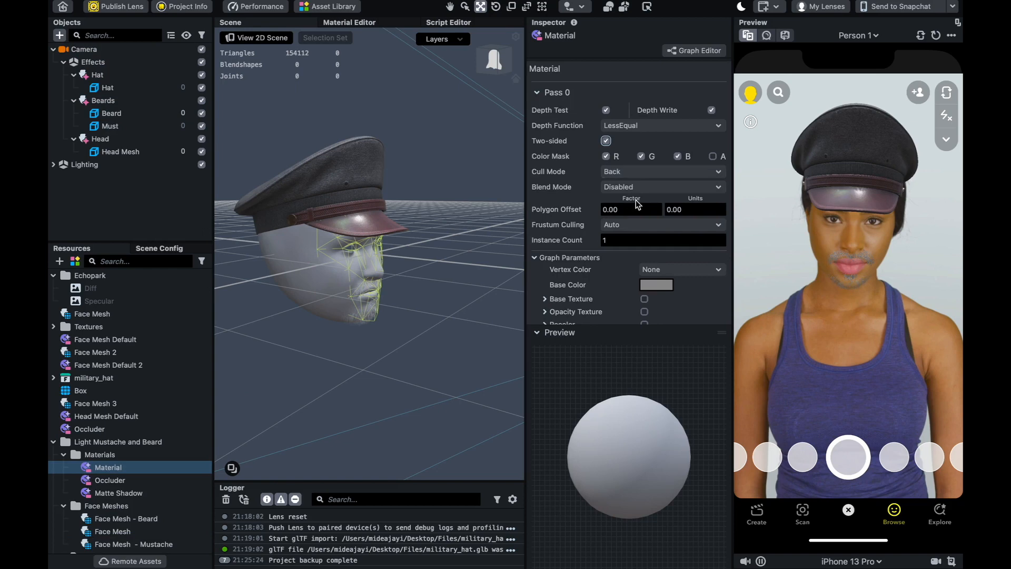
click(652, 283)
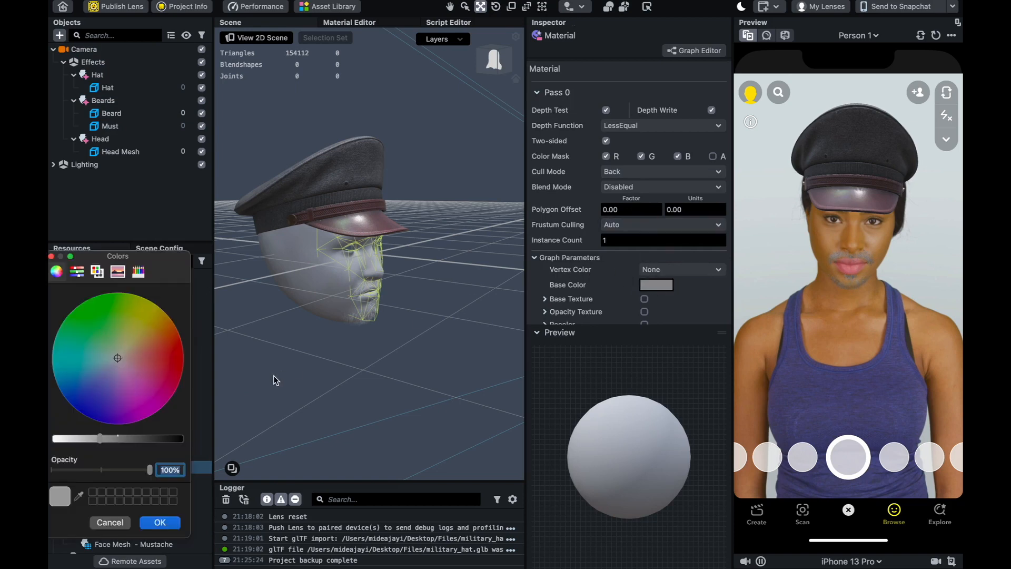
drag(138, 438, 182, 438)
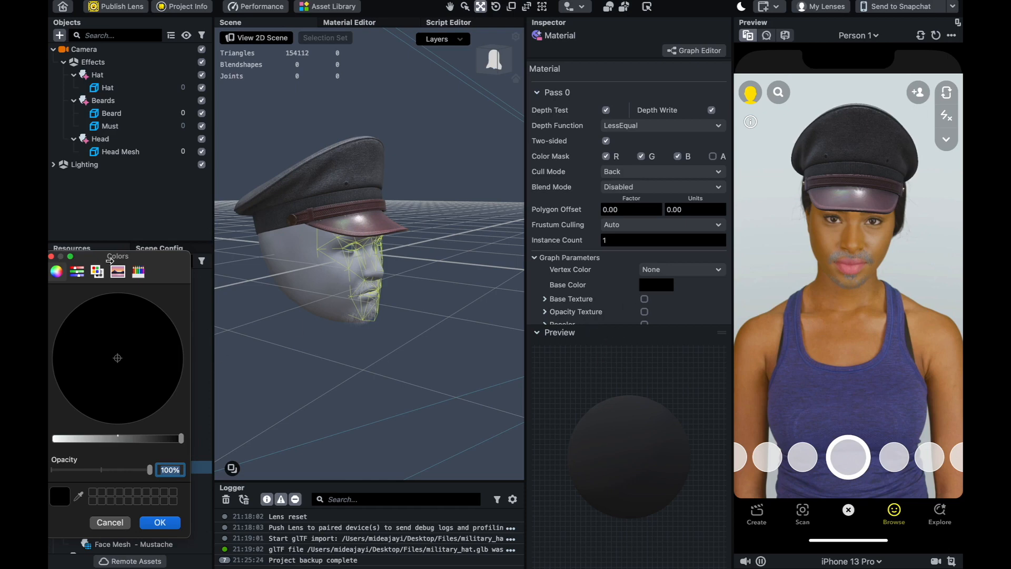
click(50, 256)
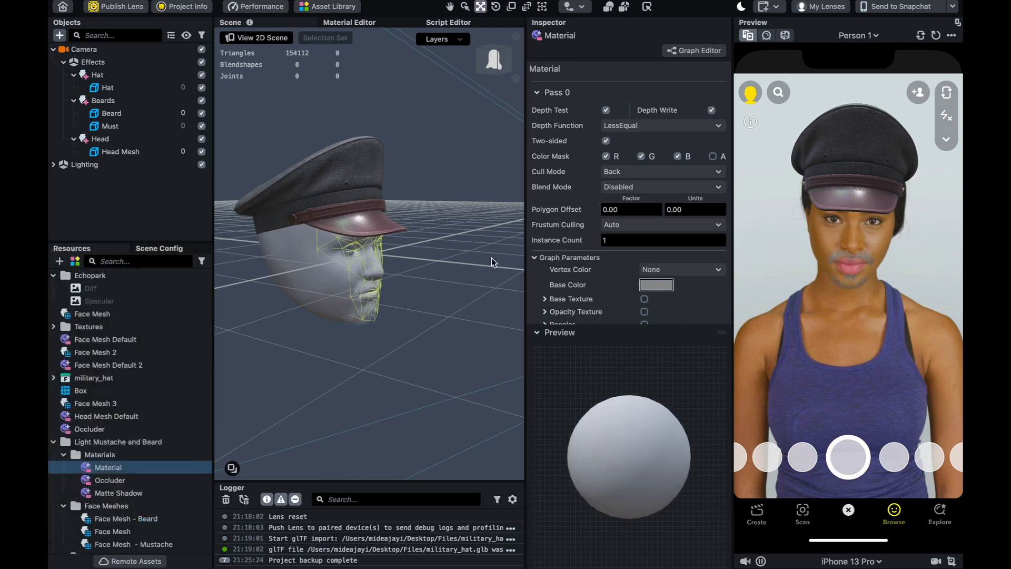
Step: Set the beard package Material's Base Color to black
click(656, 286)
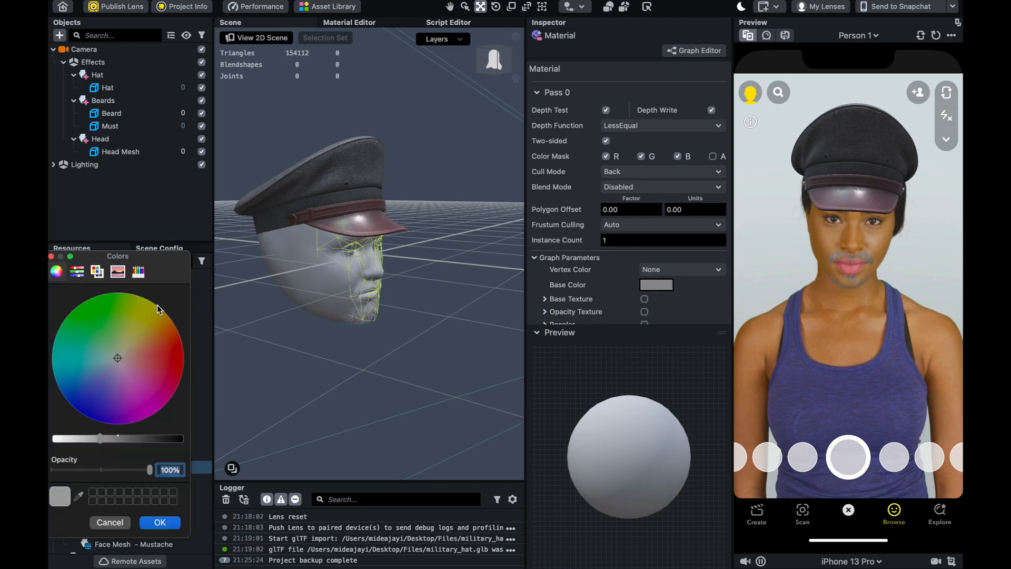
drag(159, 440, 182, 439)
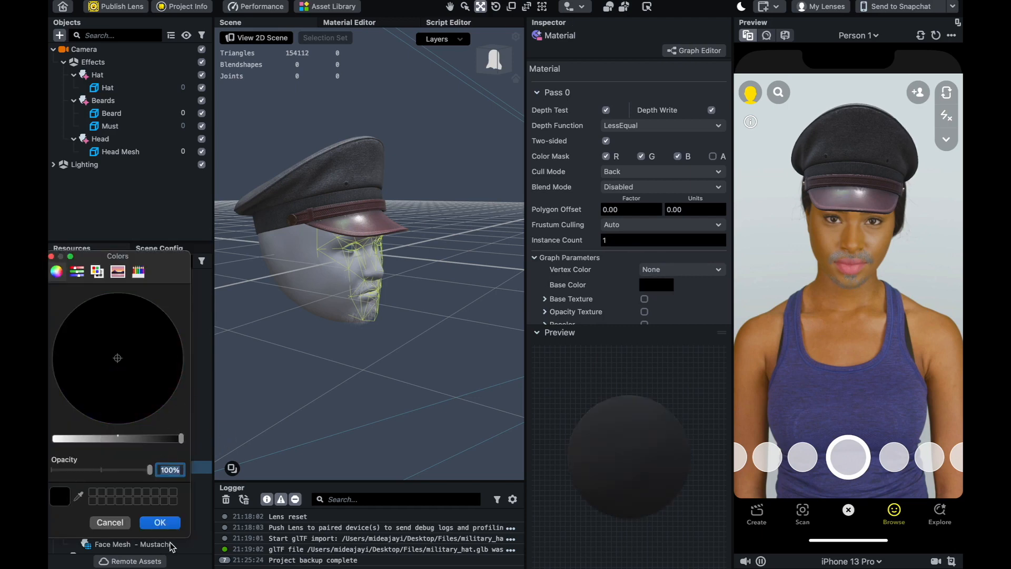
click(165, 523)
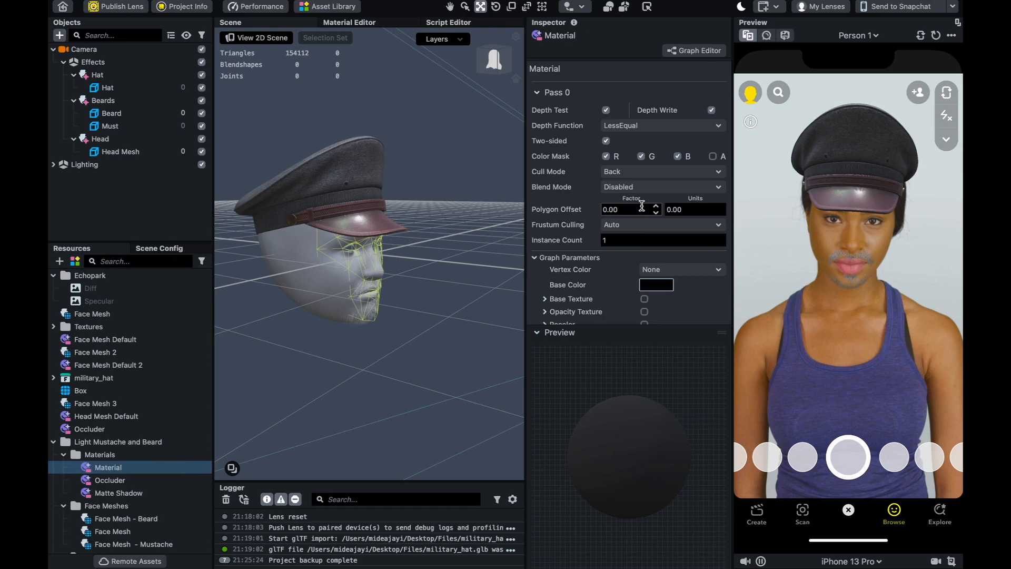
Step: Assign the black Material as Material 1 on both the Beard and Must objects
click(155, 125)
click(150, 115)
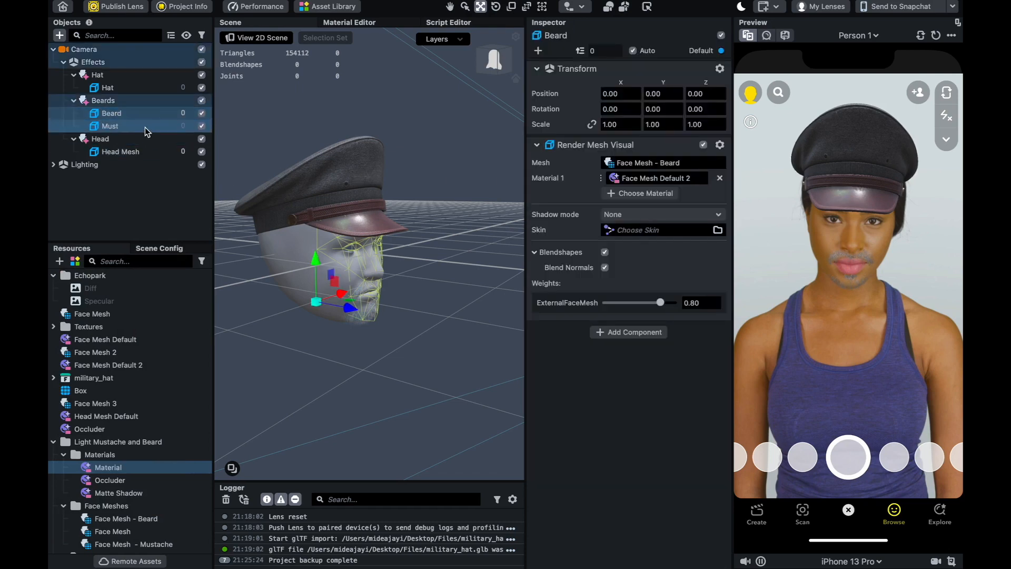
shift+click(144, 128)
drag(115, 469, 644, 181)
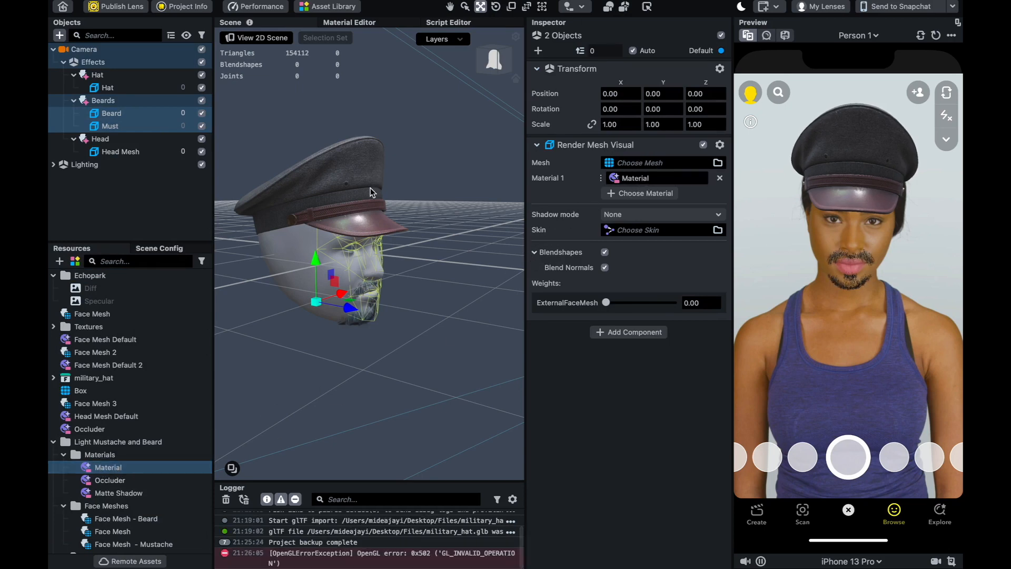
Step: Set the beard Material's Blend Mode to Multiply after comparing it with Disabled
click(147, 469)
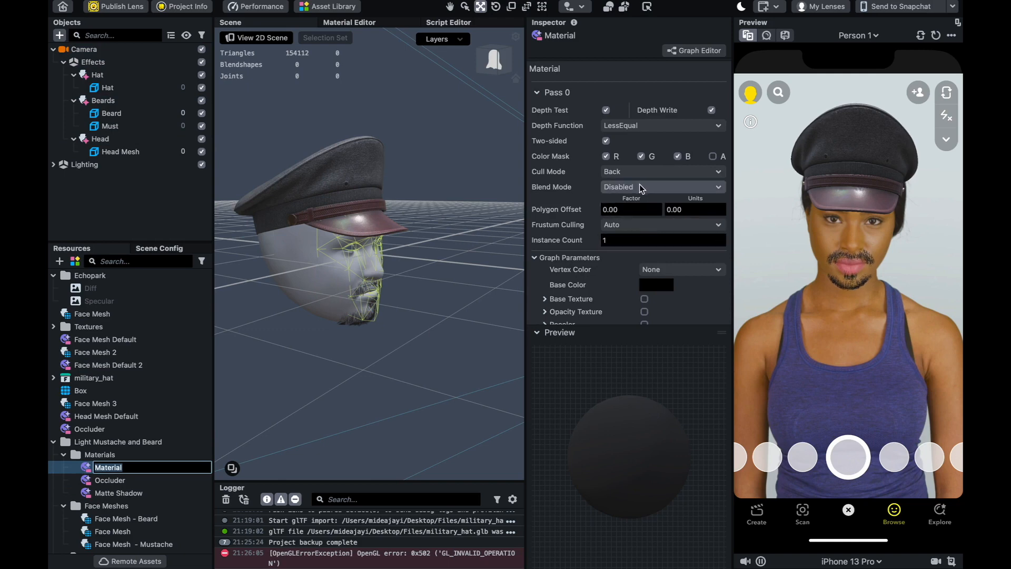
click(629, 187)
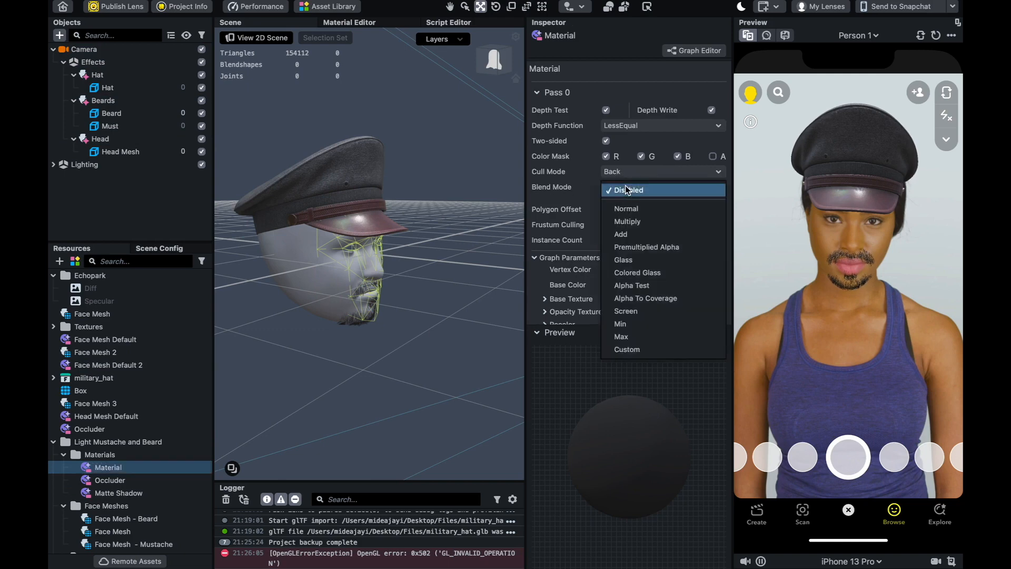
click(635, 222)
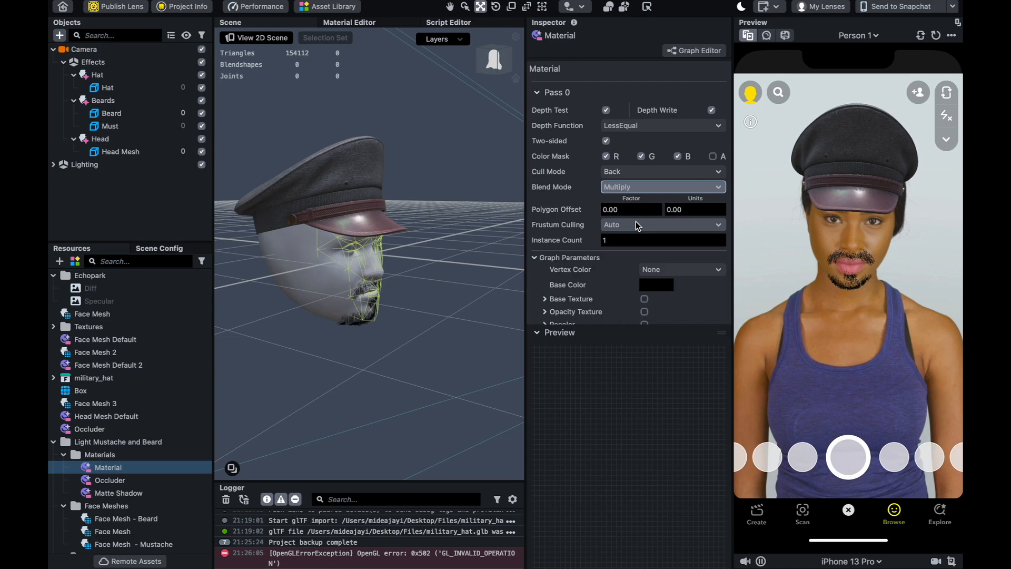
click(686, 188)
click(659, 163)
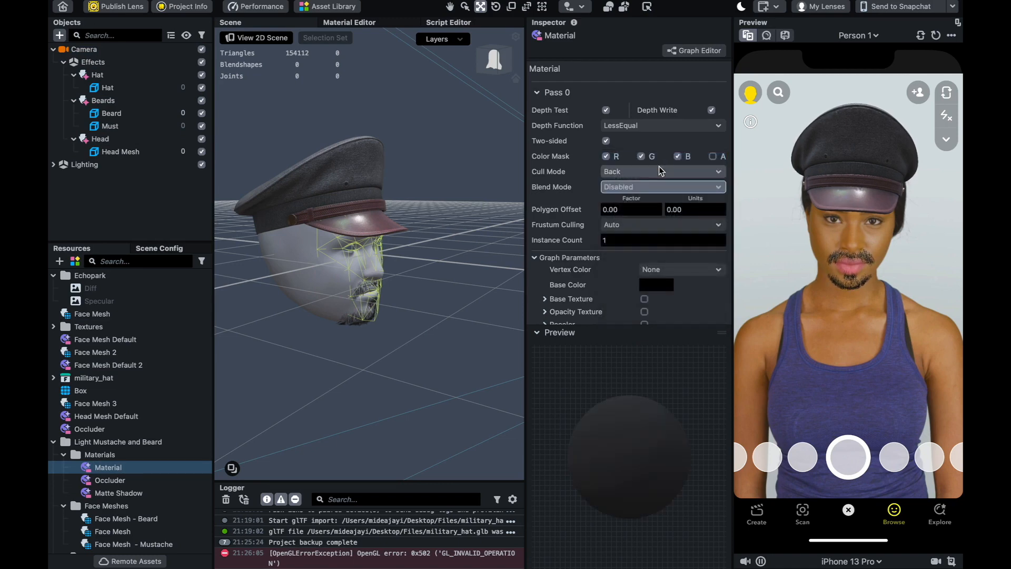
click(648, 187)
click(650, 221)
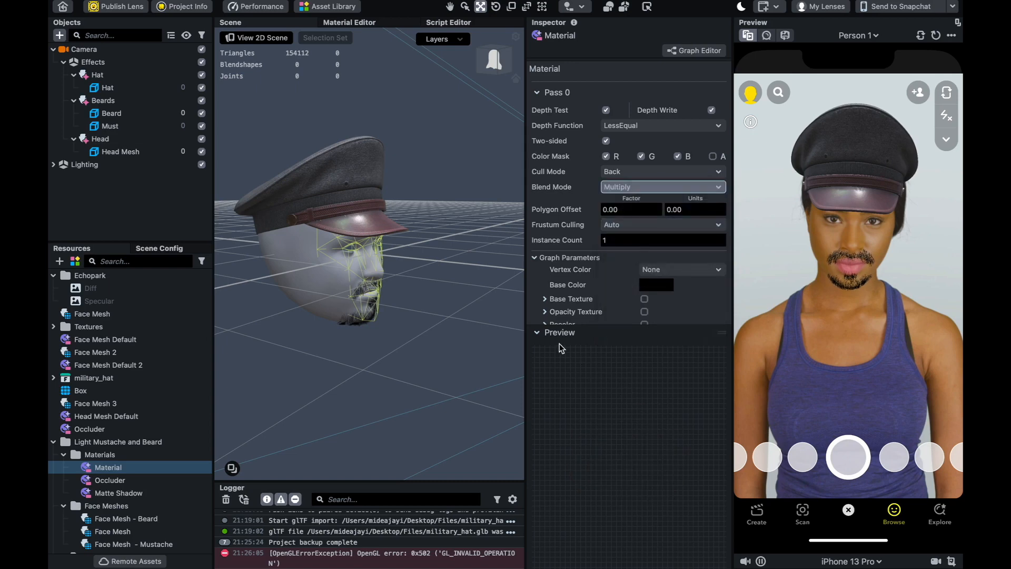
scroll(597, 285, down, 2)
scroll(597, 285, up, 2)
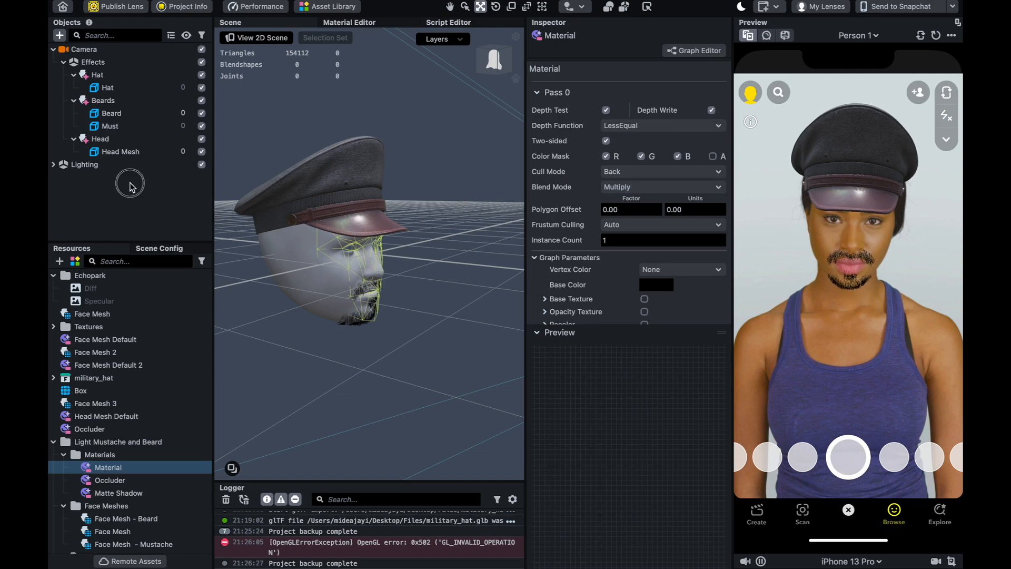
Step: Check the lens size in the Lens Performance Toolkit and view the head model from the front
click(262, 8)
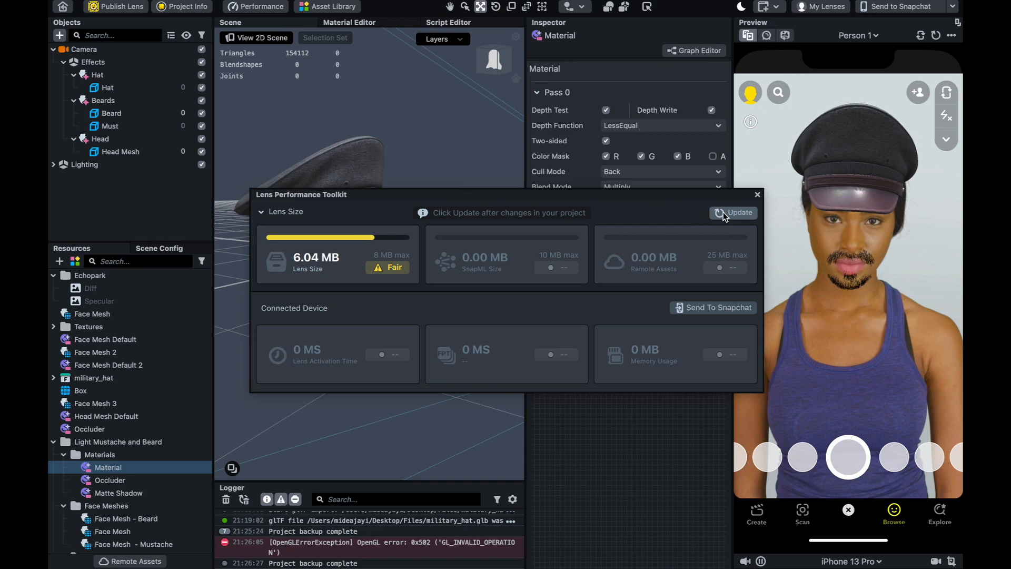
click(757, 195)
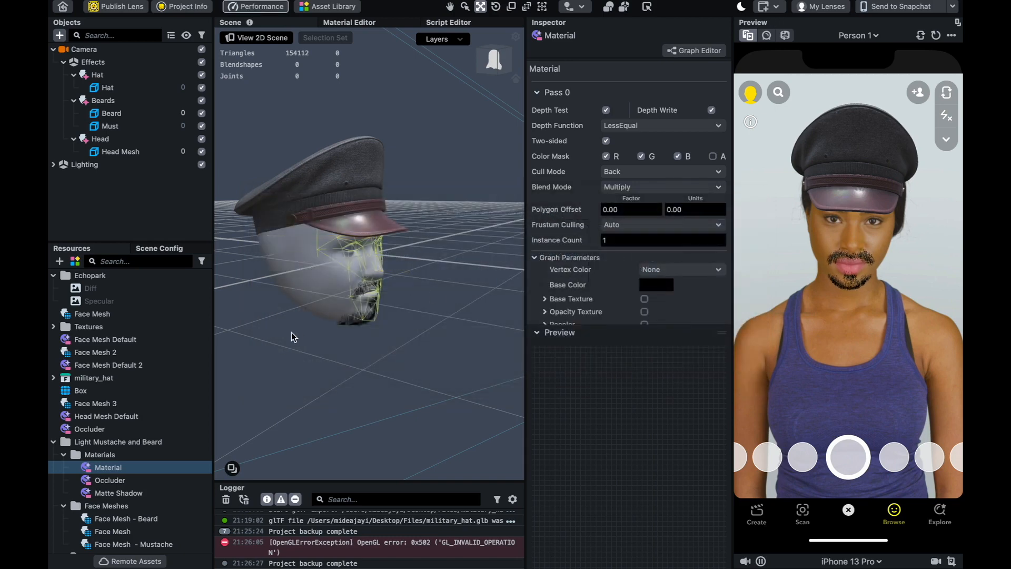
alt+drag(330, 329, 300, 336)
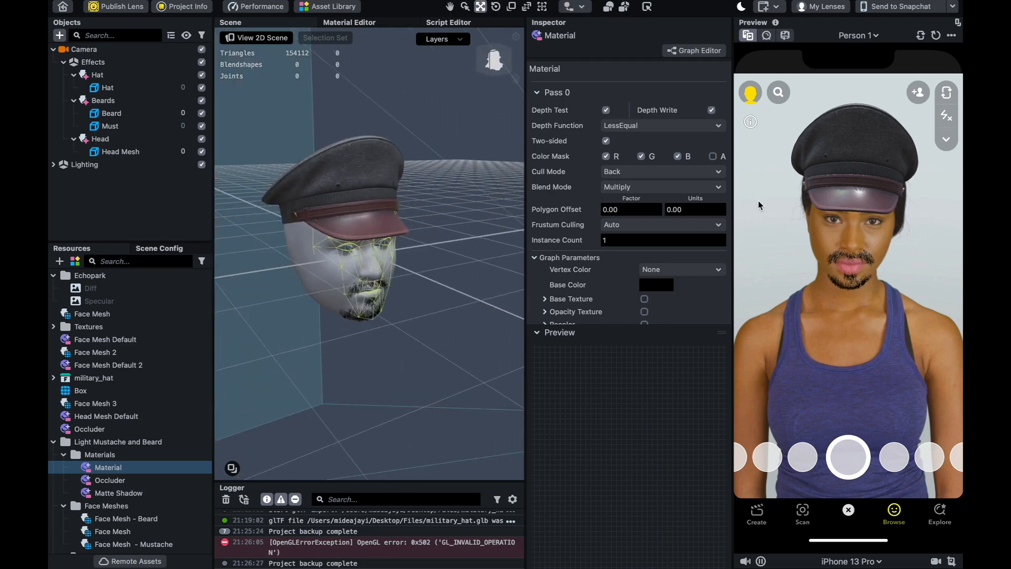
Step: Preview the lens on the Idle Person 3 video
click(867, 37)
click(811, 59)
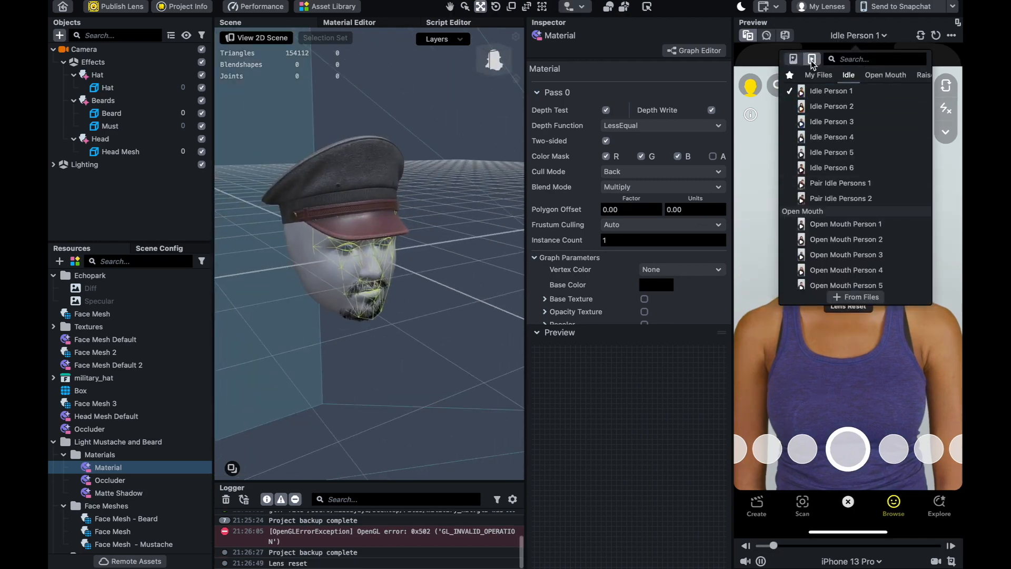
click(861, 37)
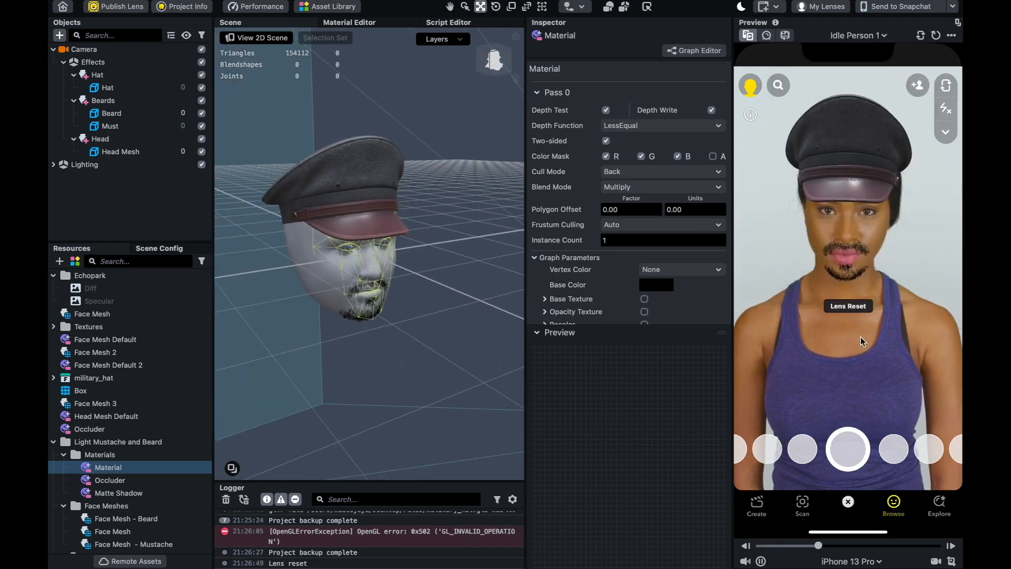
click(863, 36)
click(832, 122)
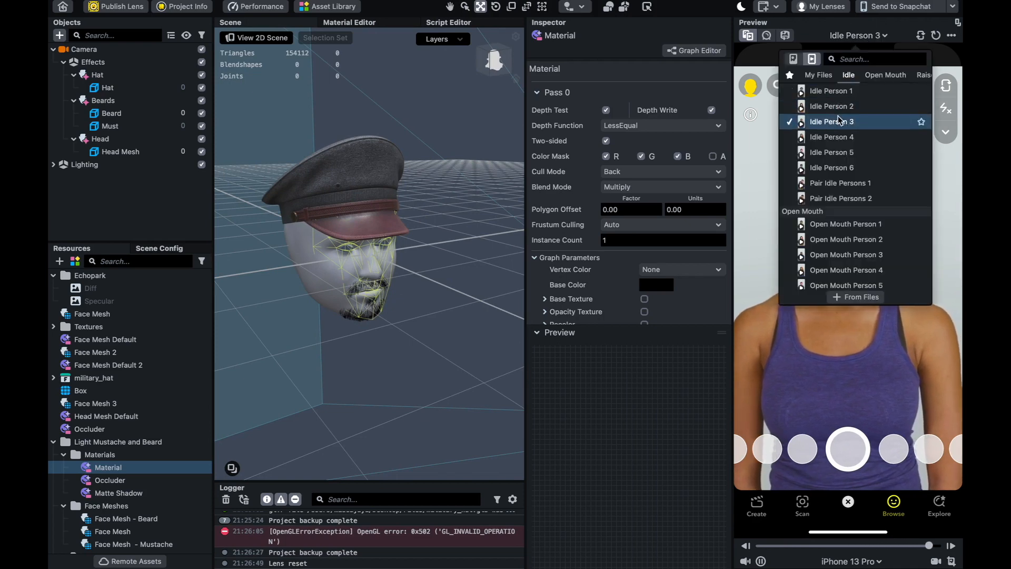
click(845, 389)
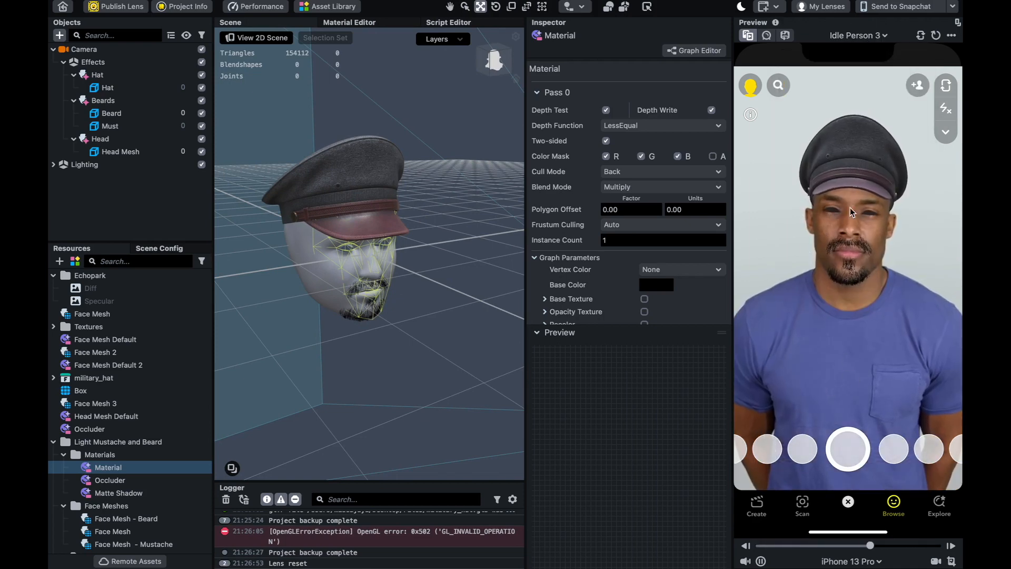
Step: Turn Two-sided off and back on for the beard Material to compare the effect
click(606, 141)
click(606, 140)
Step: Try removing the Occluder material from Head Mesh, and undo the removal
click(141, 89)
click(130, 152)
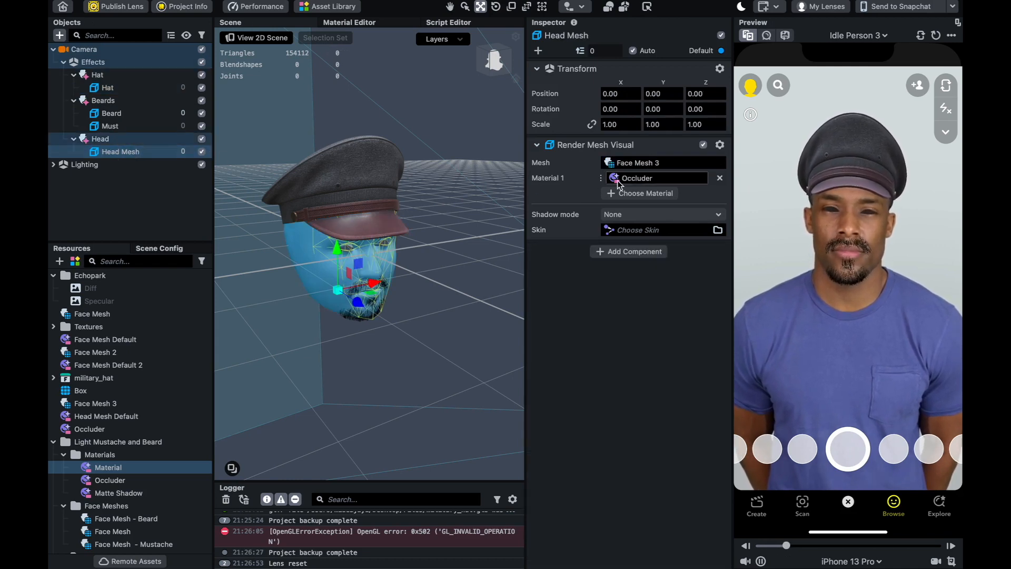
click(719, 178)
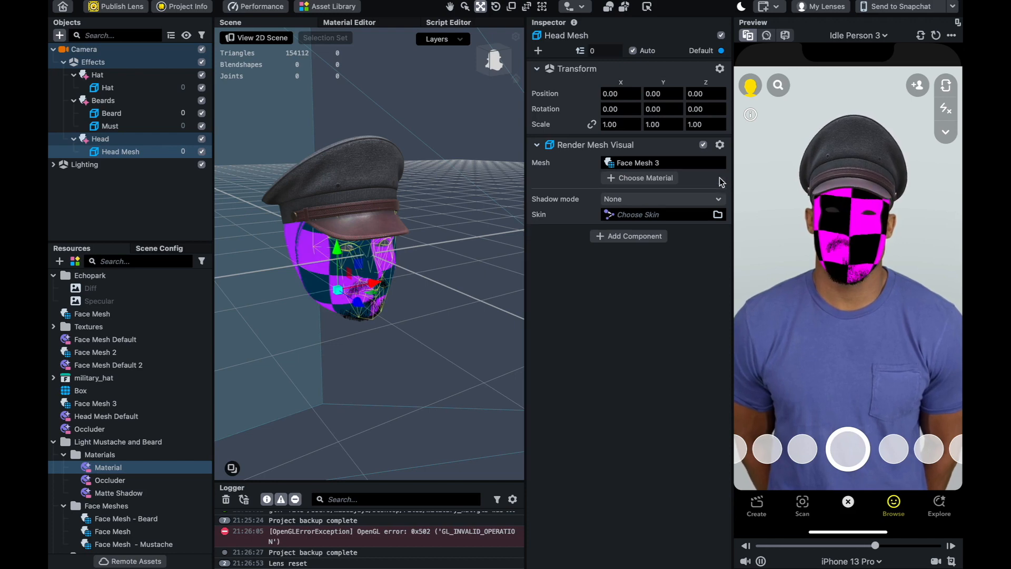
key(ctrl+z)
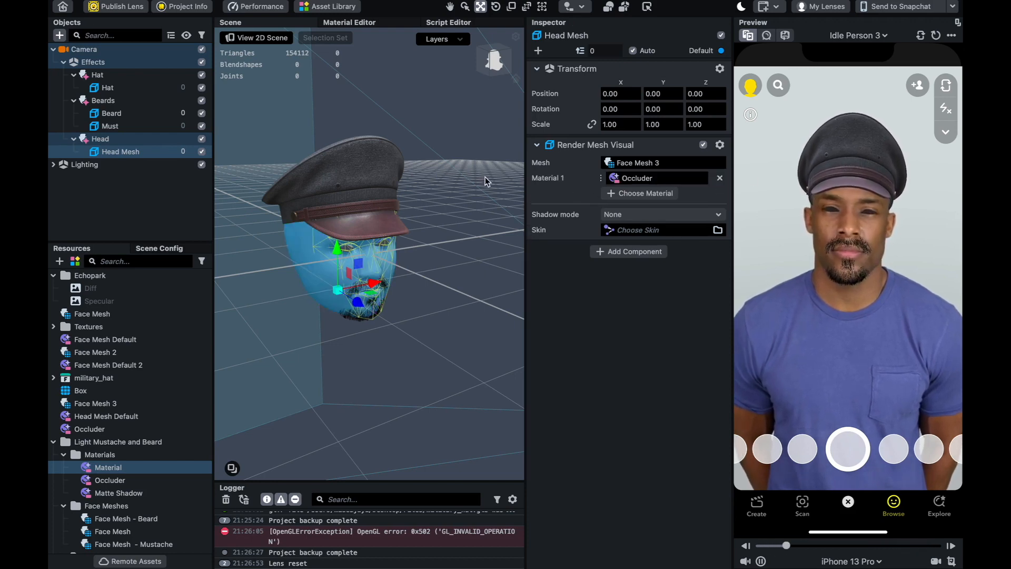
click(117, 79)
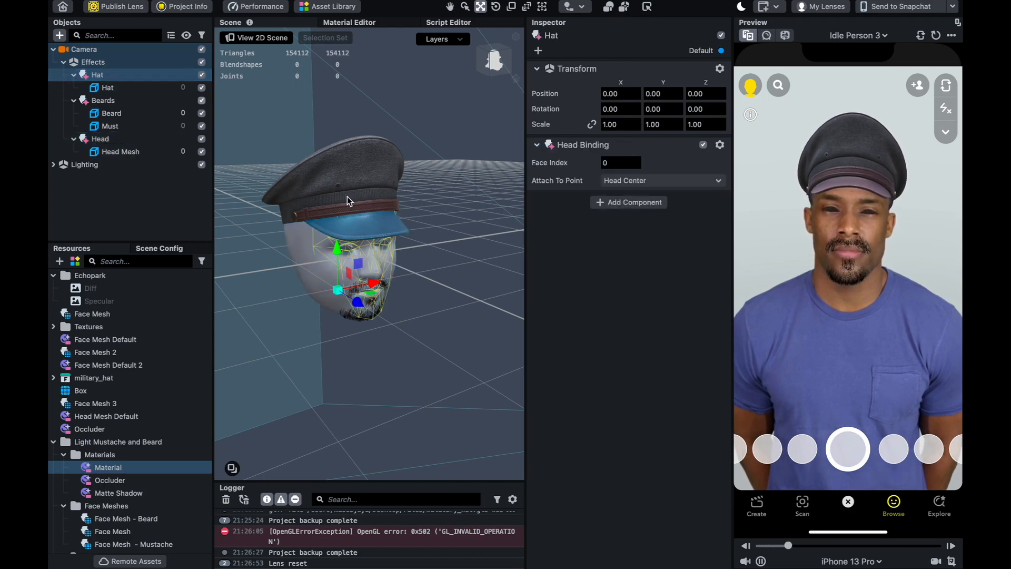
alt+drag(300, 263, 353, 256)
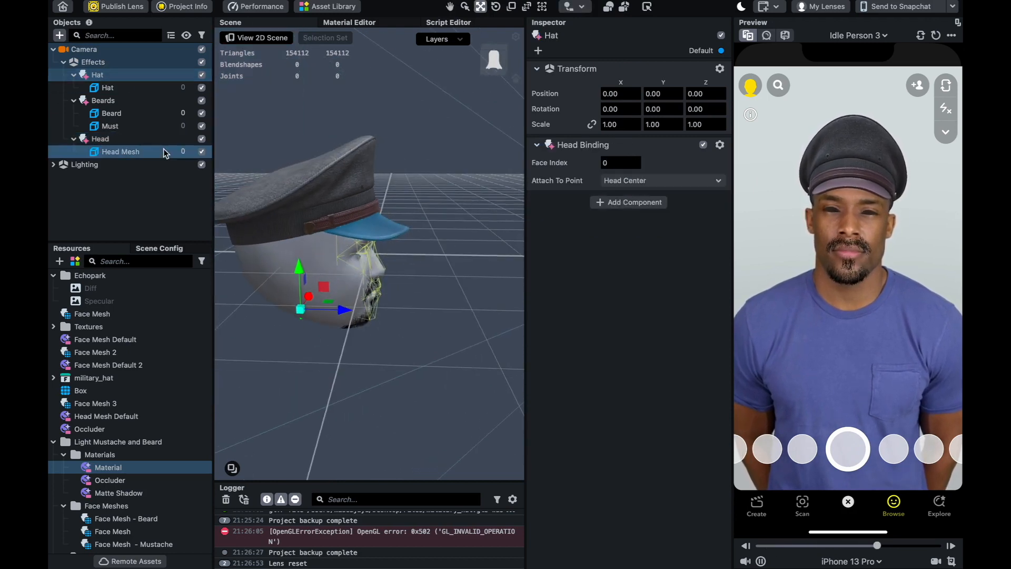
click(60, 36)
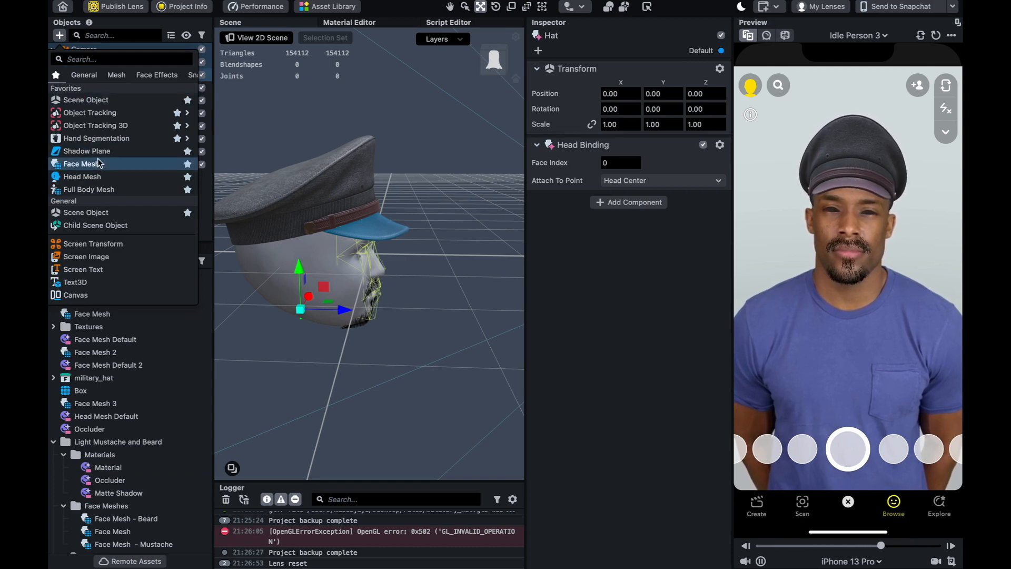
click(249, 130)
Step: Add a new Face Mesh to the scene and select the mesh object
click(130, 90)
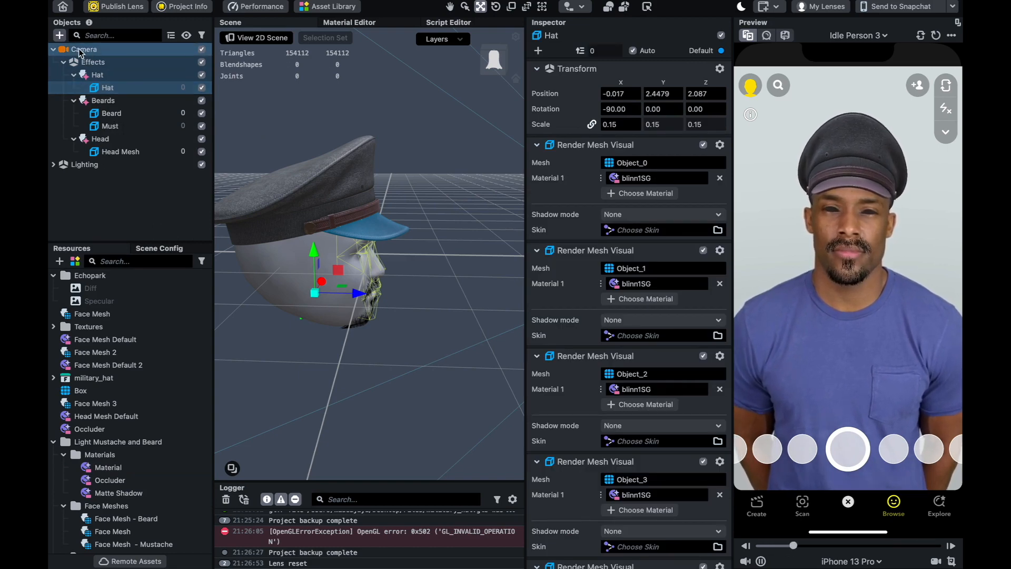
click(60, 35)
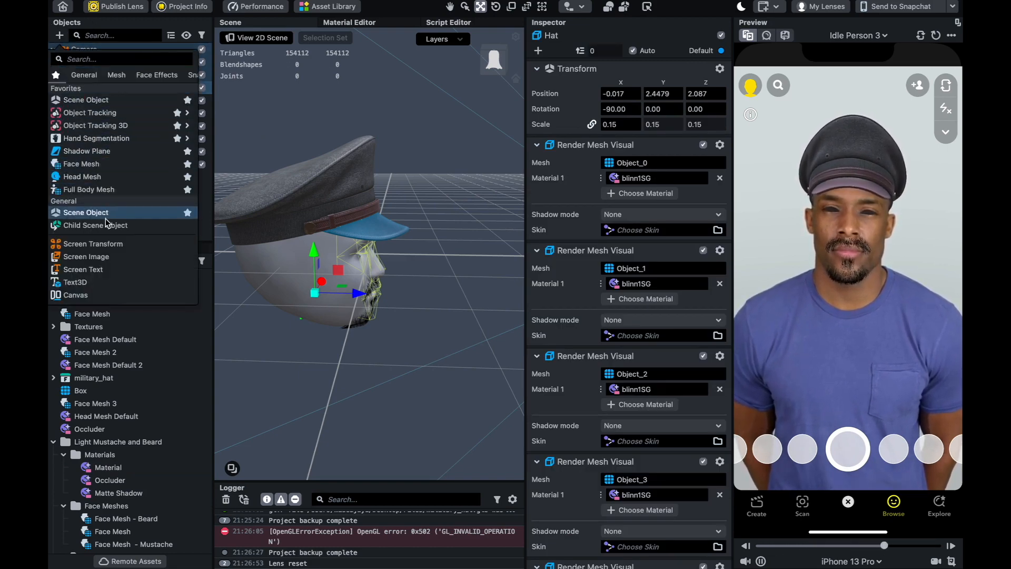
click(108, 169)
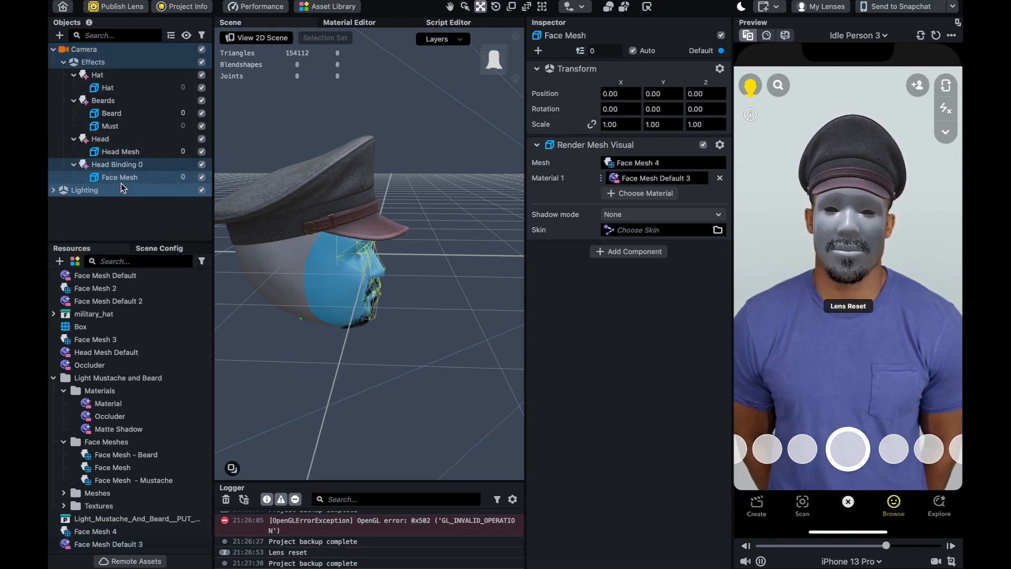
click(138, 216)
click(140, 178)
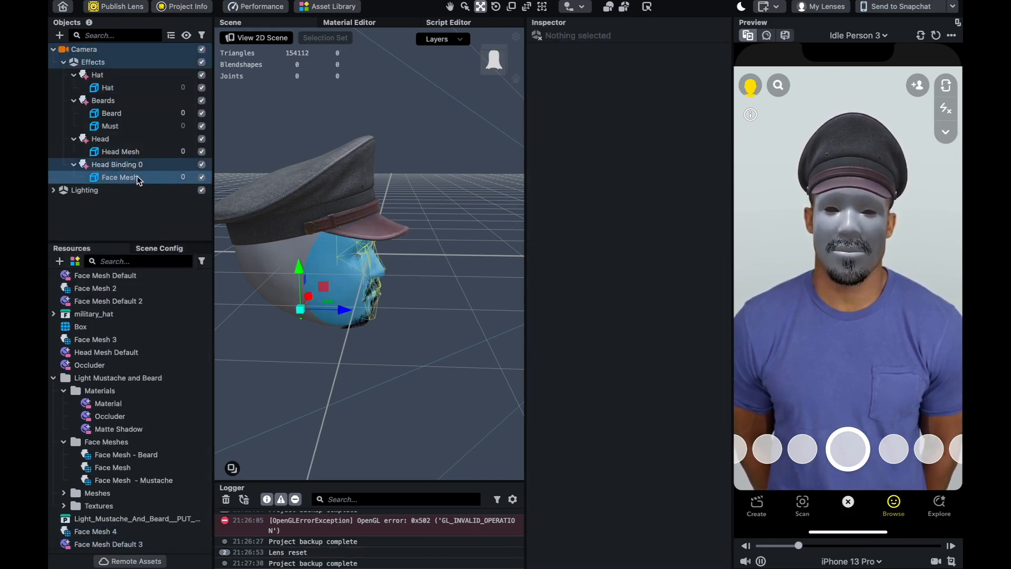
Step: Move the Face Mesh object out of Head Binding 0 into the Hat binding, directly below the Hat object
drag(149, 179, 149, 96)
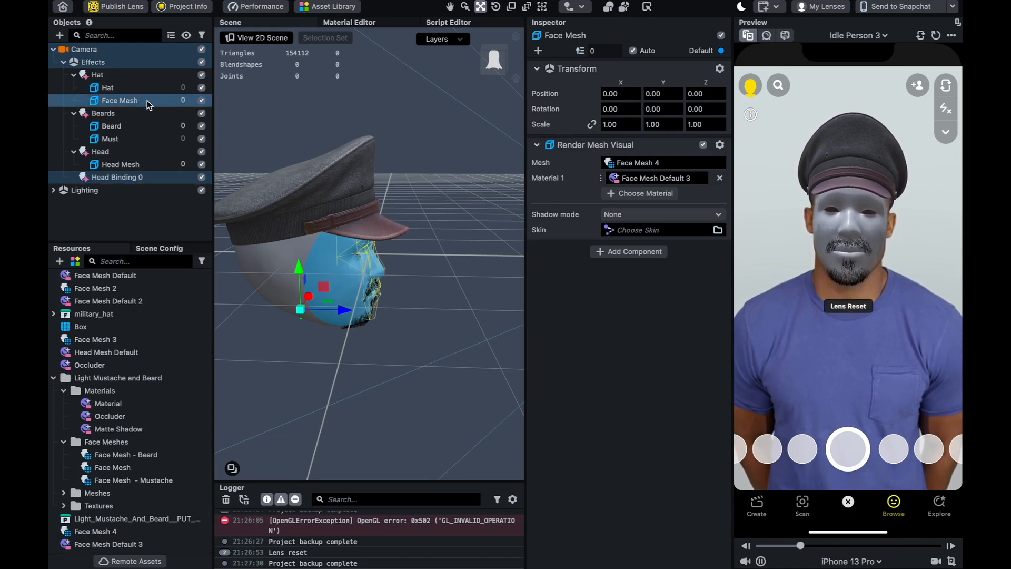
click(157, 227)
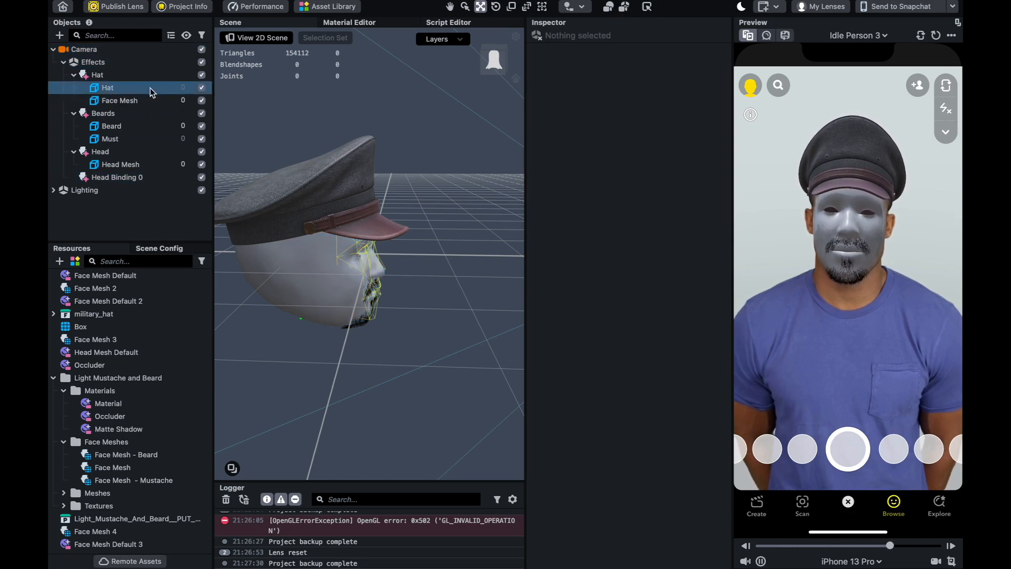
click(144, 100)
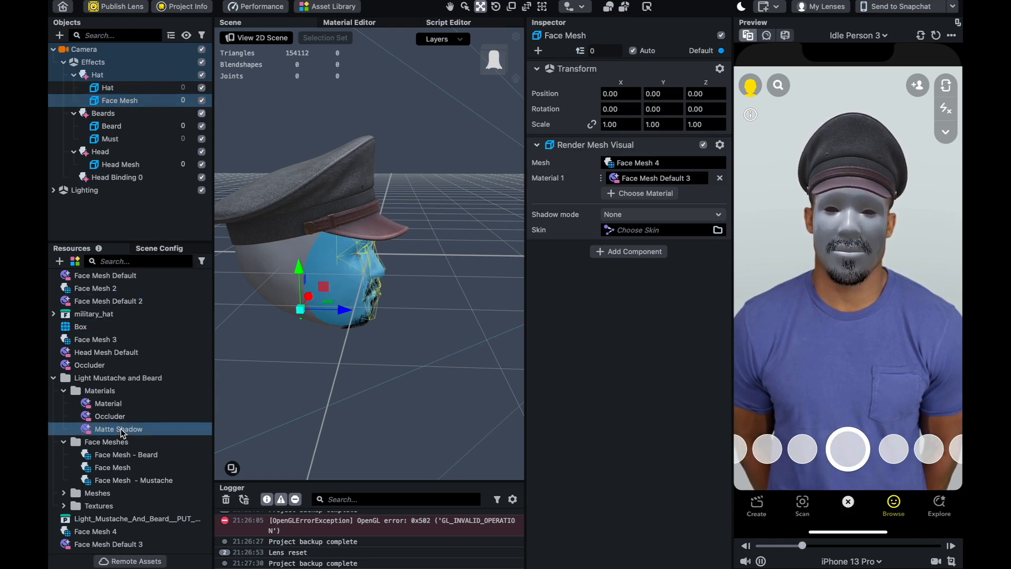
Step: Enable Eye Geometry, Skull, Mouth Geometry and Ear Geometry for the Face Mesh 4 resource
click(121, 531)
click(605, 108)
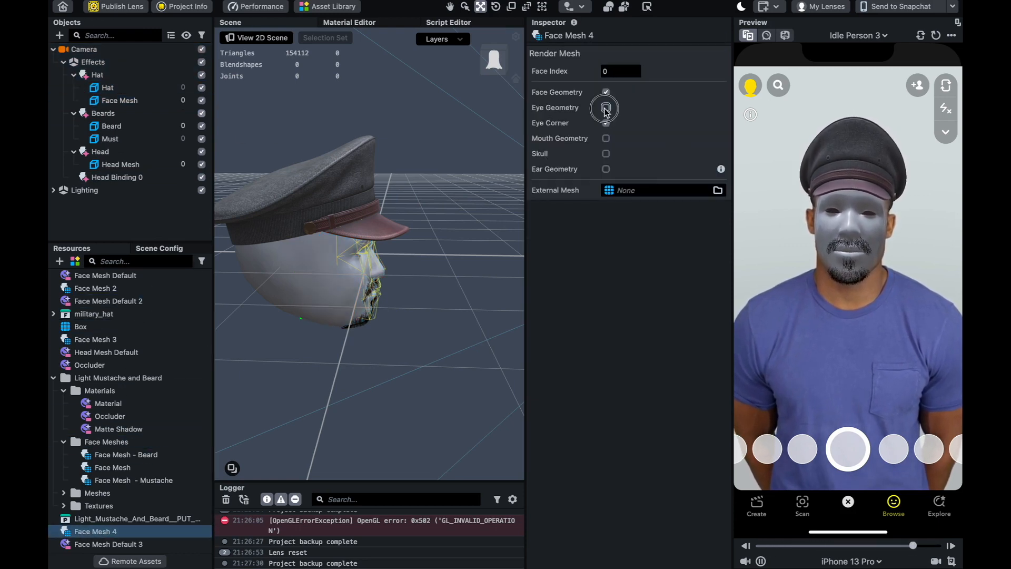
click(606, 154)
click(606, 138)
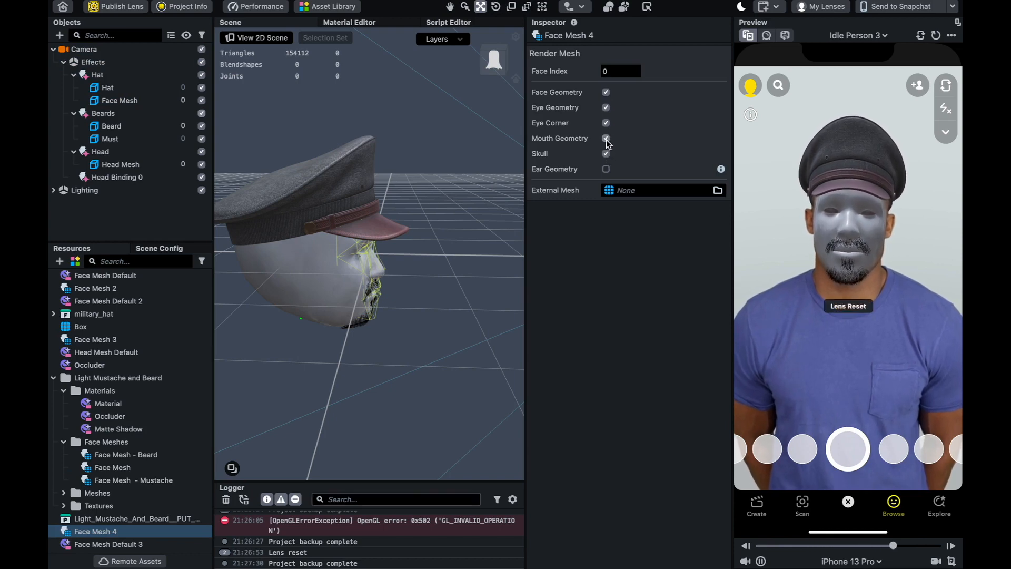
click(606, 169)
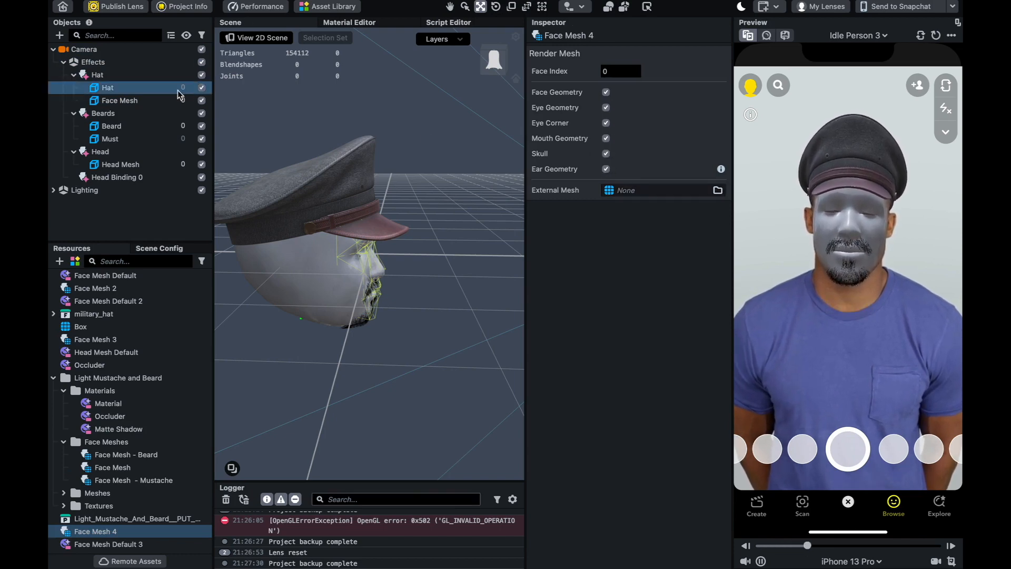
Step: Replace the material of the Face Mesh object under Hat with Occluder
click(120, 100)
click(615, 179)
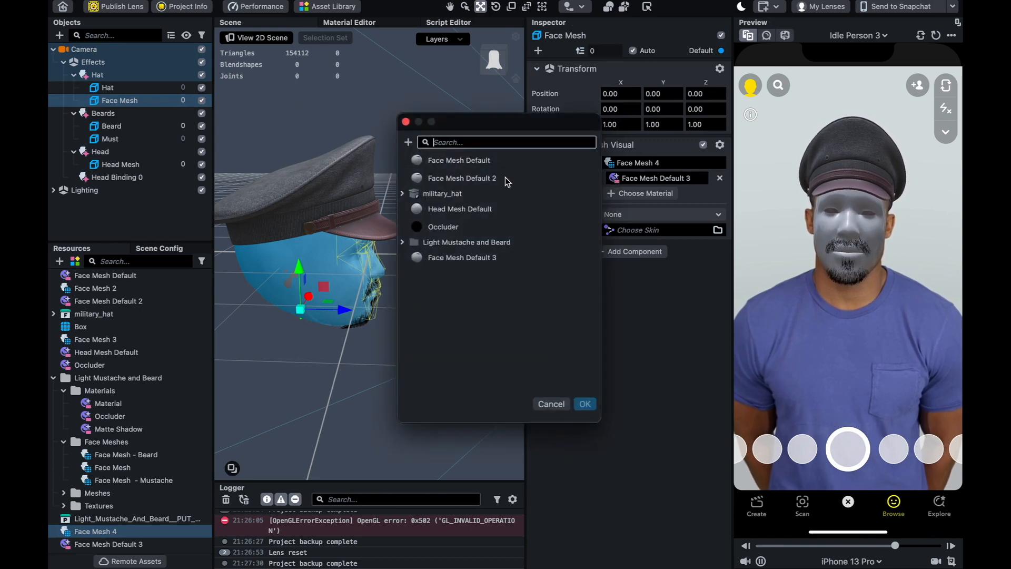
click(429, 227)
click(583, 404)
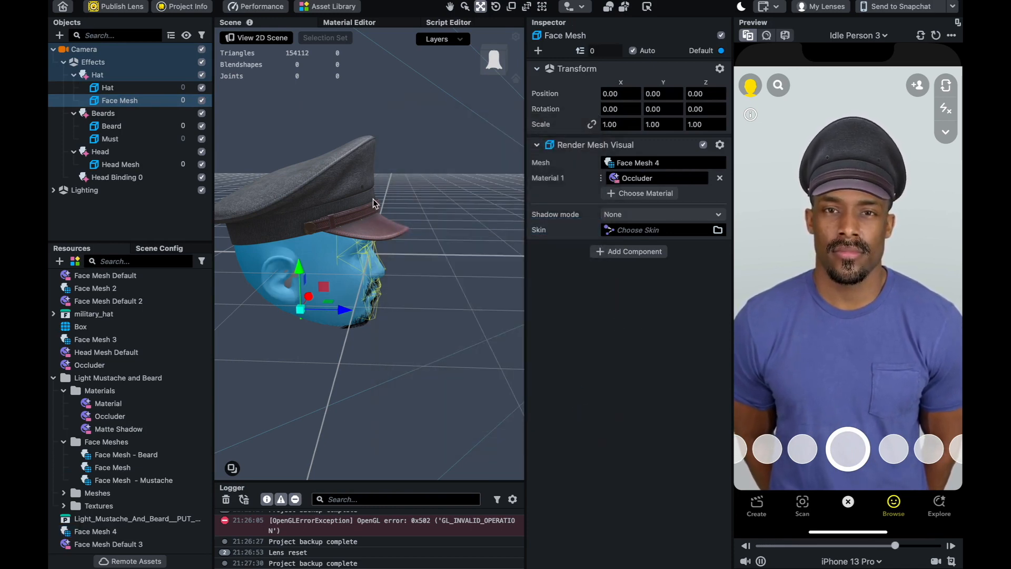
Step: Rename the Face Mesh object under Hat as Face and deselect it
double_click(113, 100)
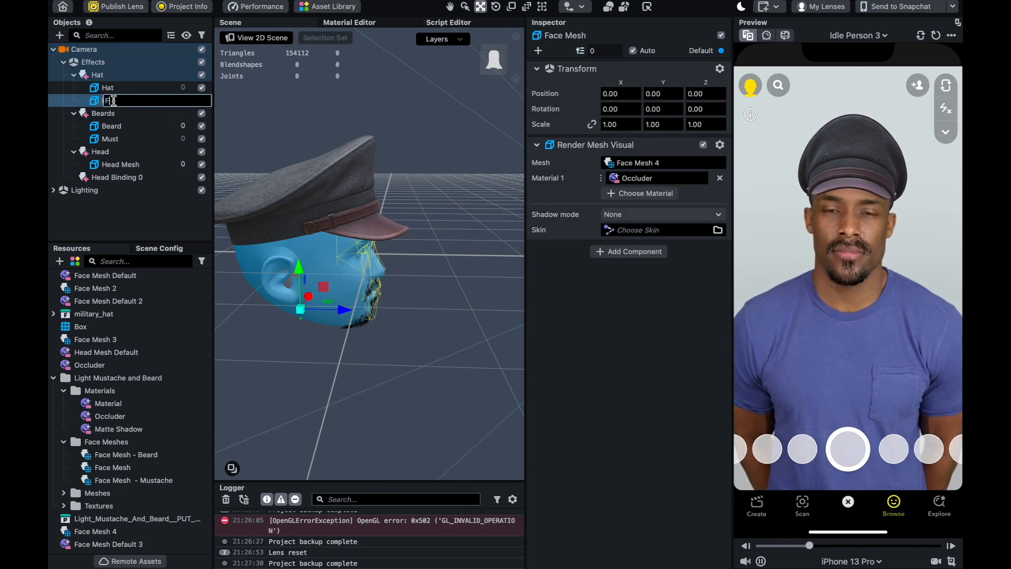
text(Face)
key(Return)
click(131, 229)
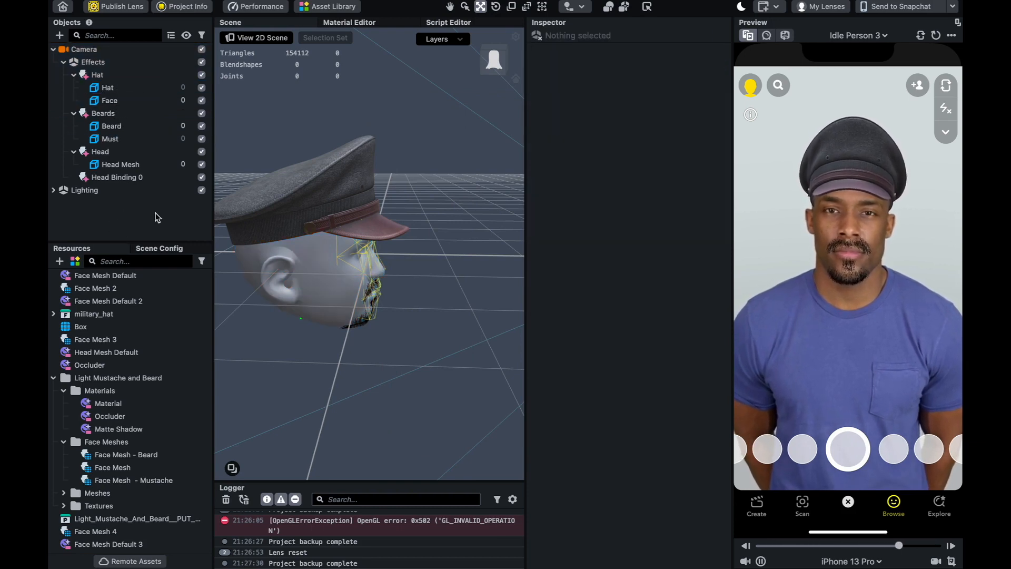
Step: Preview the lens on the Idle Person 4, 5 and 6 videos and return to Idle Person 3
click(879, 38)
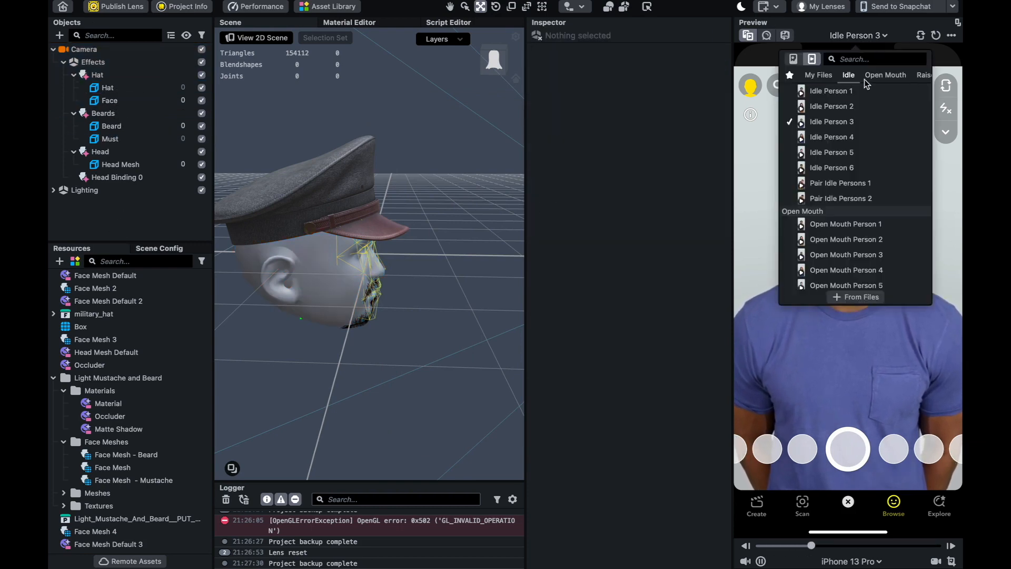
click(852, 137)
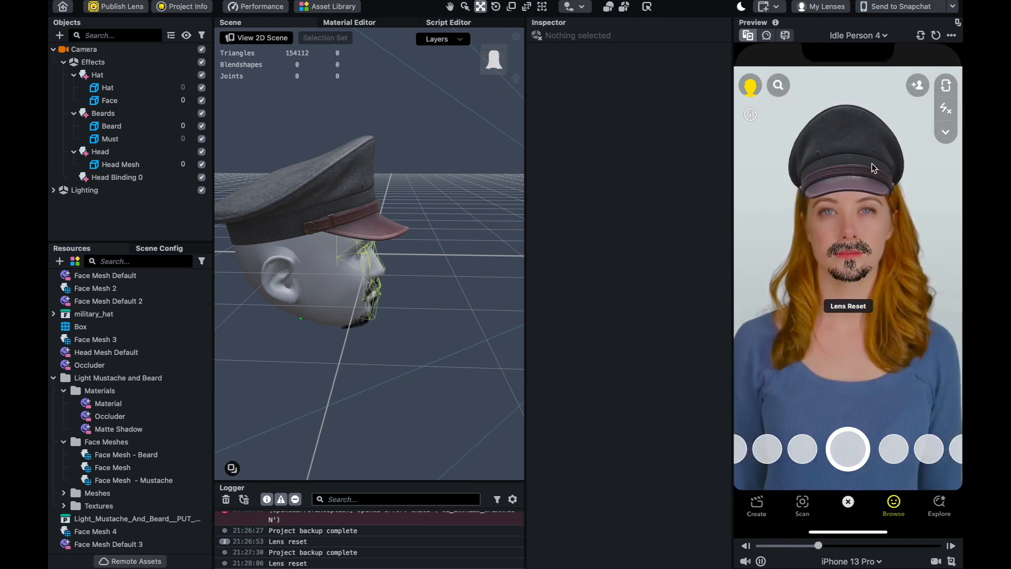
click(868, 35)
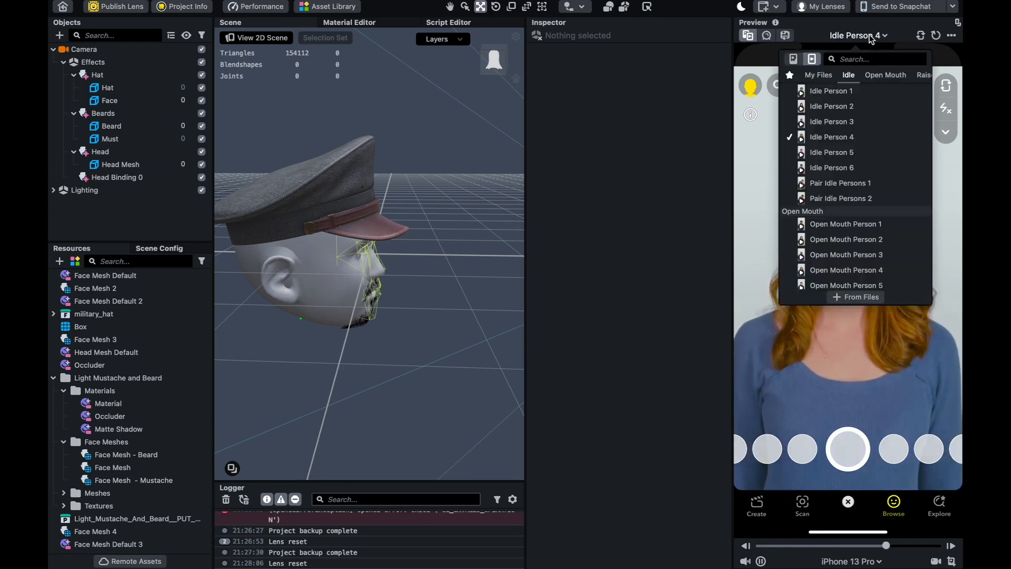
click(842, 153)
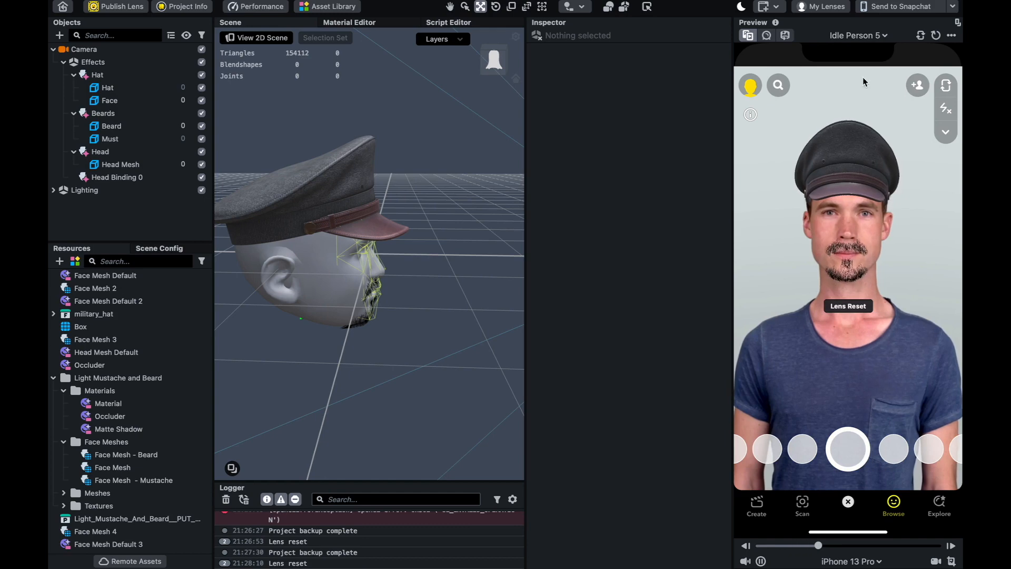
click(861, 47)
click(854, 168)
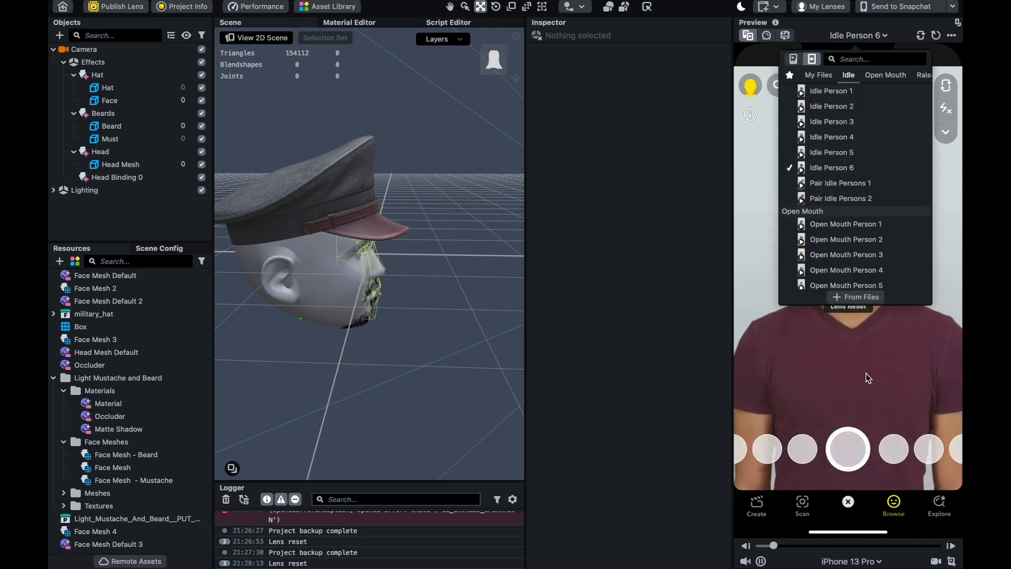
click(863, 36)
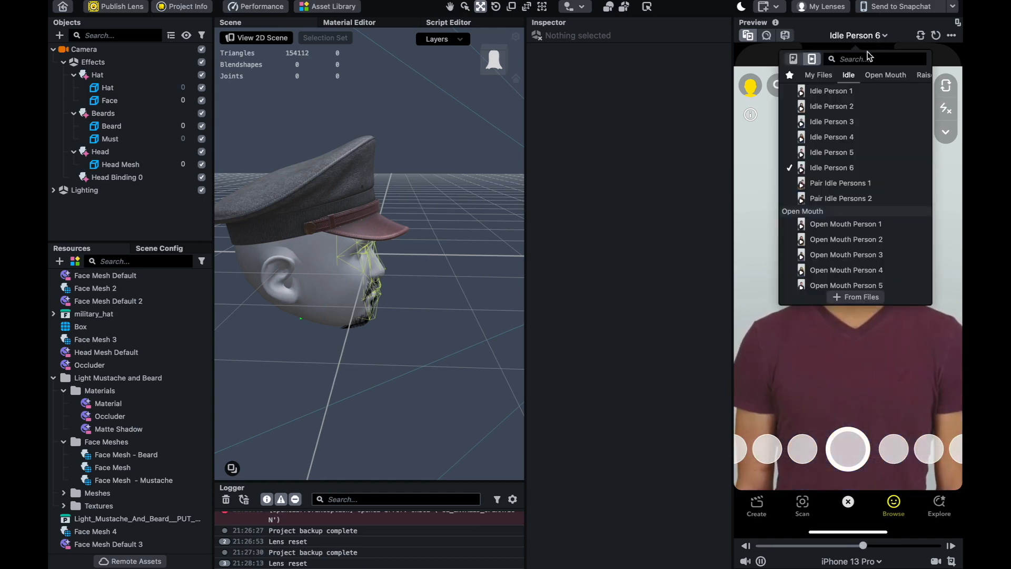
click(838, 122)
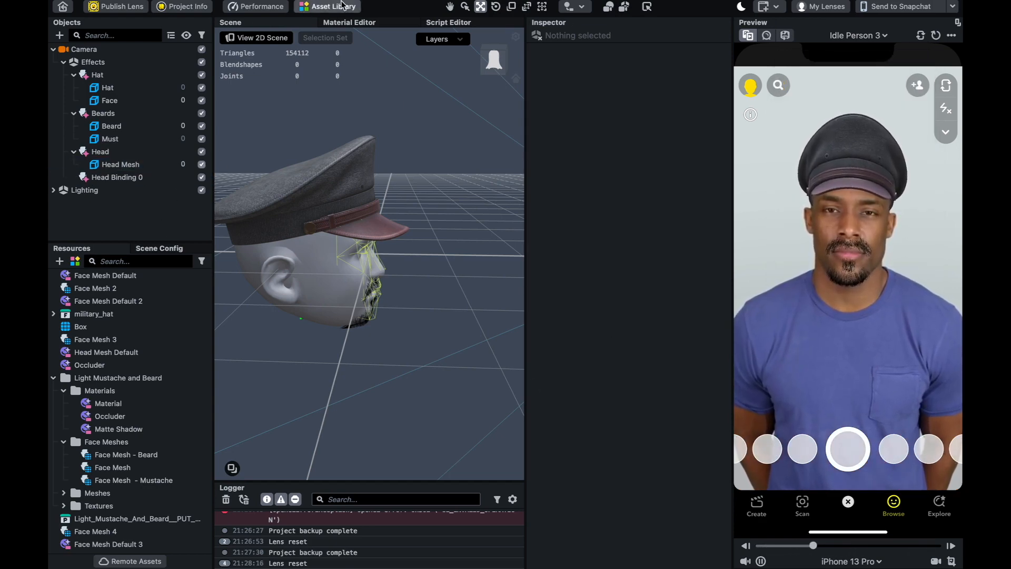
Step: Check the lens size in the Lens Performance Toolkit and close it
click(263, 7)
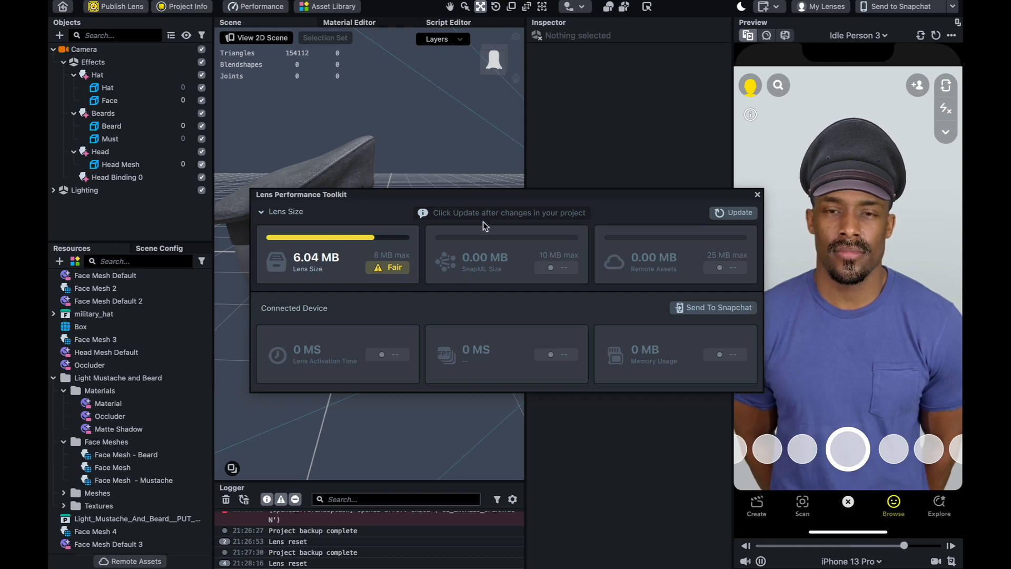
click(758, 195)
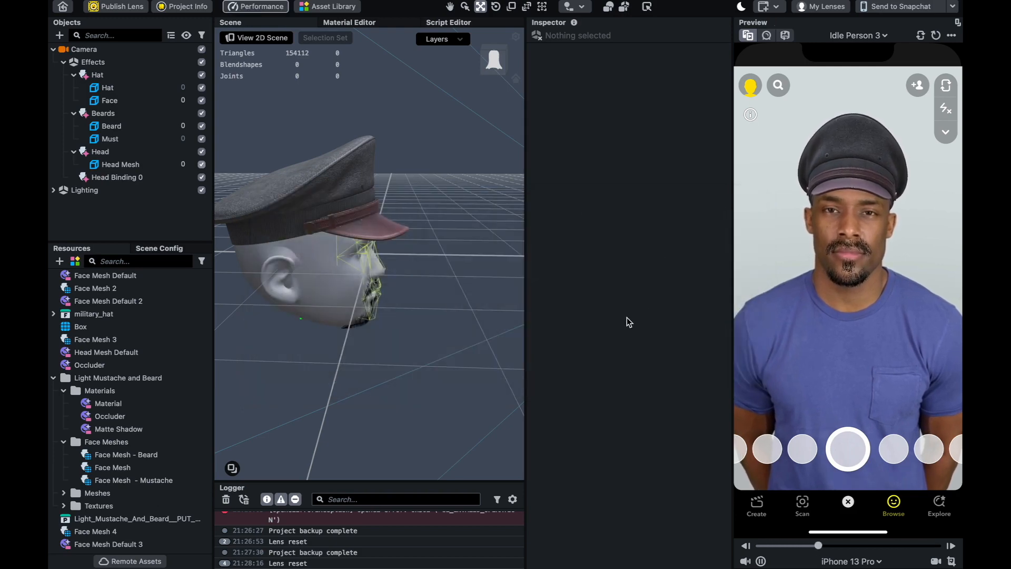